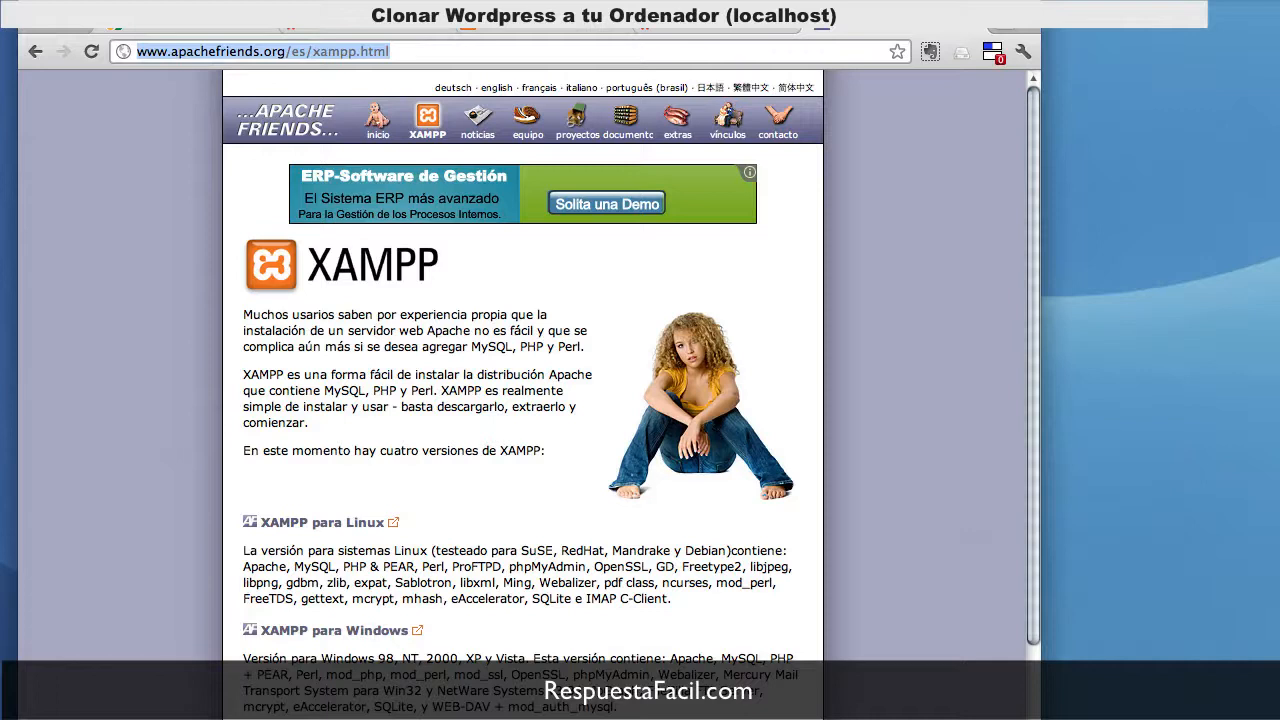
Step: Open the English XAMPP for Windows page listing XAMPP 1.7.7 and its bundled components
{"action": "left_click", "coordinate": [334, 719]}
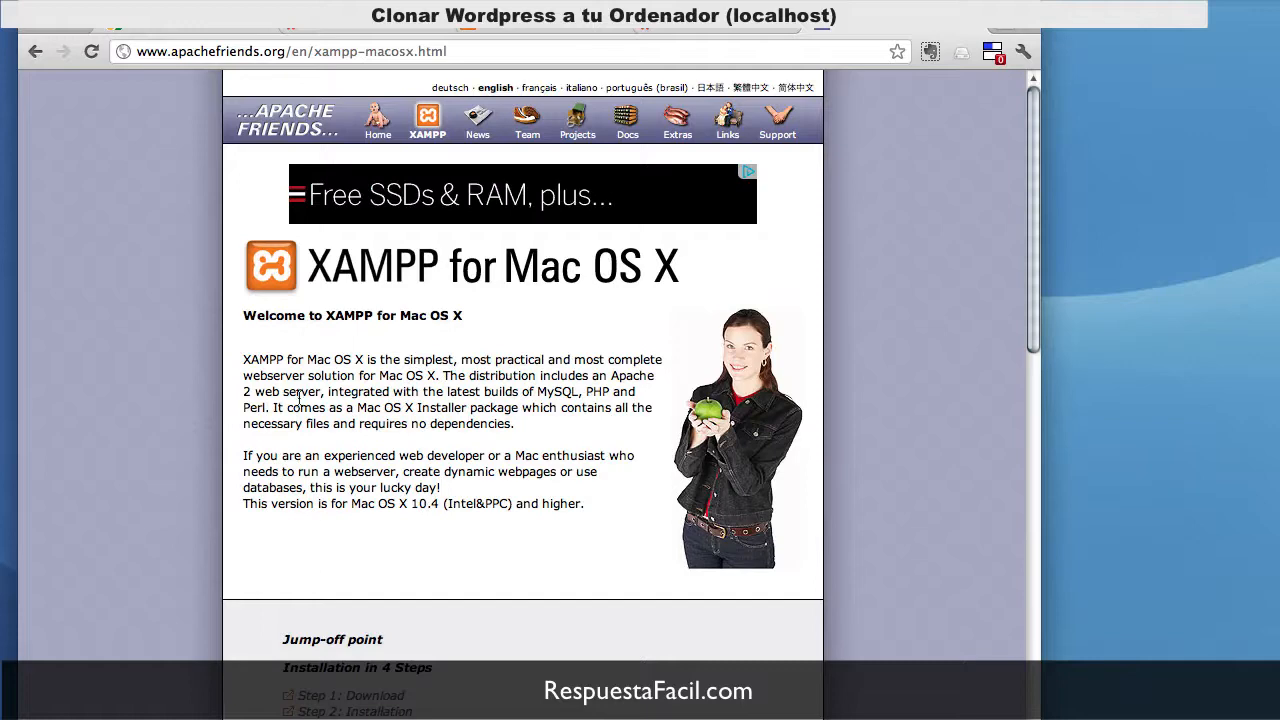
{"action": "left_click", "coordinate": [35, 51]}
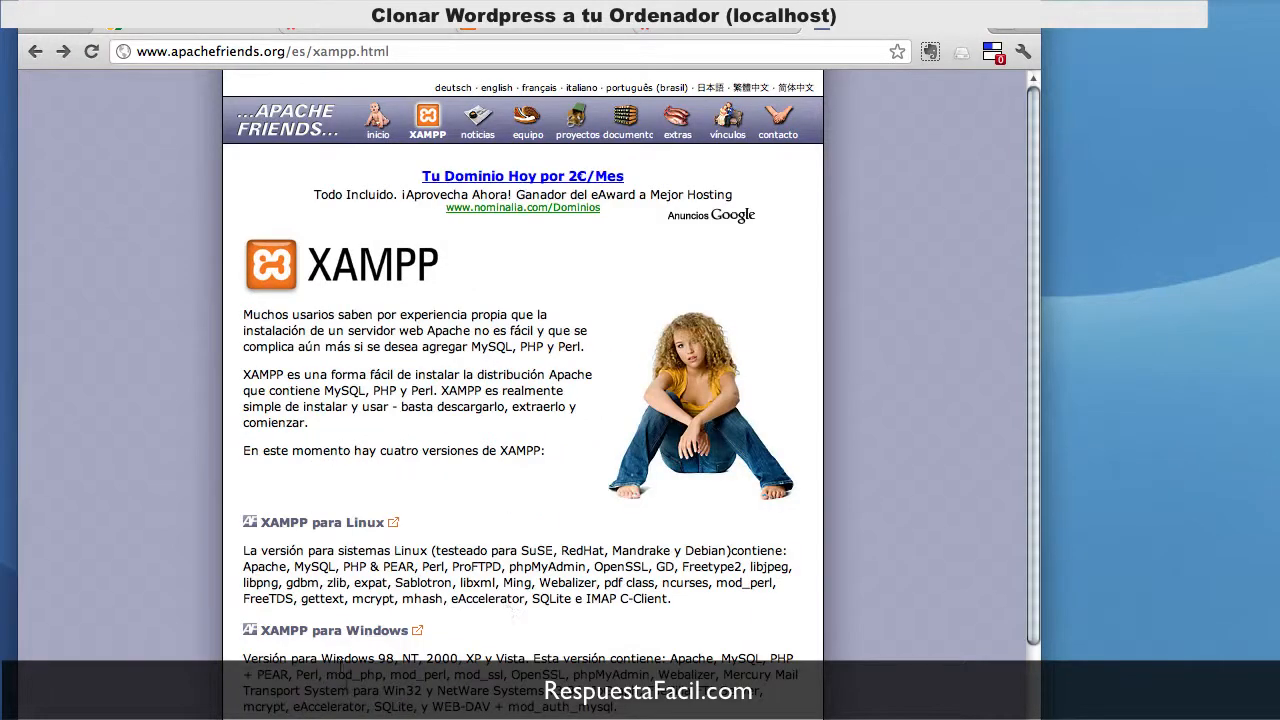
{"action": "left_click", "coordinate": [316, 629]}
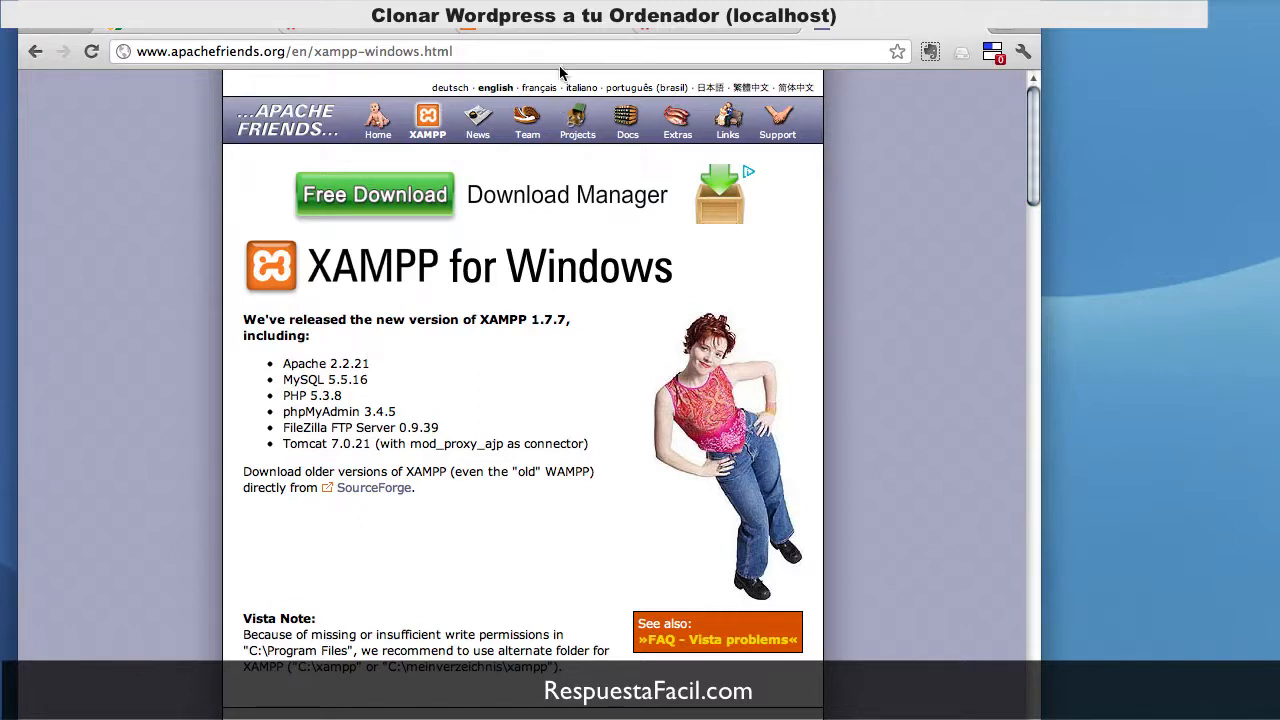
Step: Copy the live ClickNatura site address, search it on Google and open the result
{"action": "left_click", "coordinate": [163, 27]}
{"action": "left_click", "coordinate": [348, 32]}
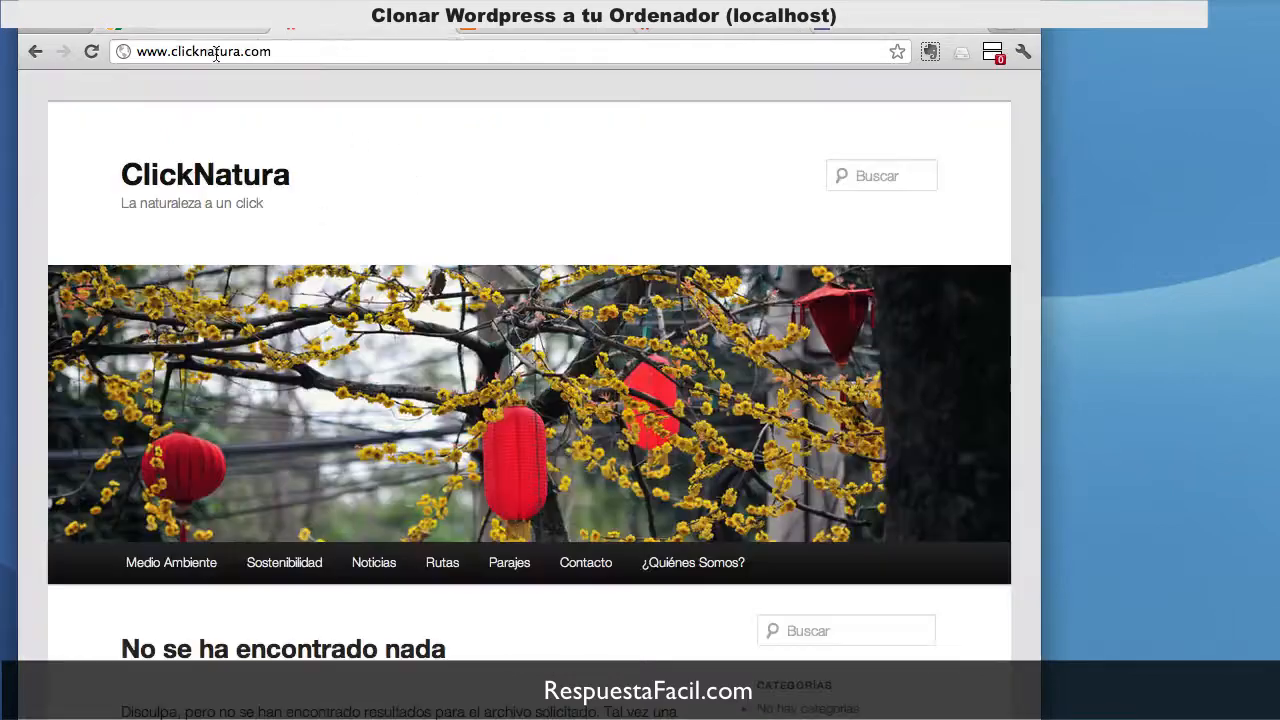
{"action": "left_click", "coordinate": [203, 55]}
{"action": "key", "text": "super+c"}
{"action": "left_click", "coordinate": [178, 29]}
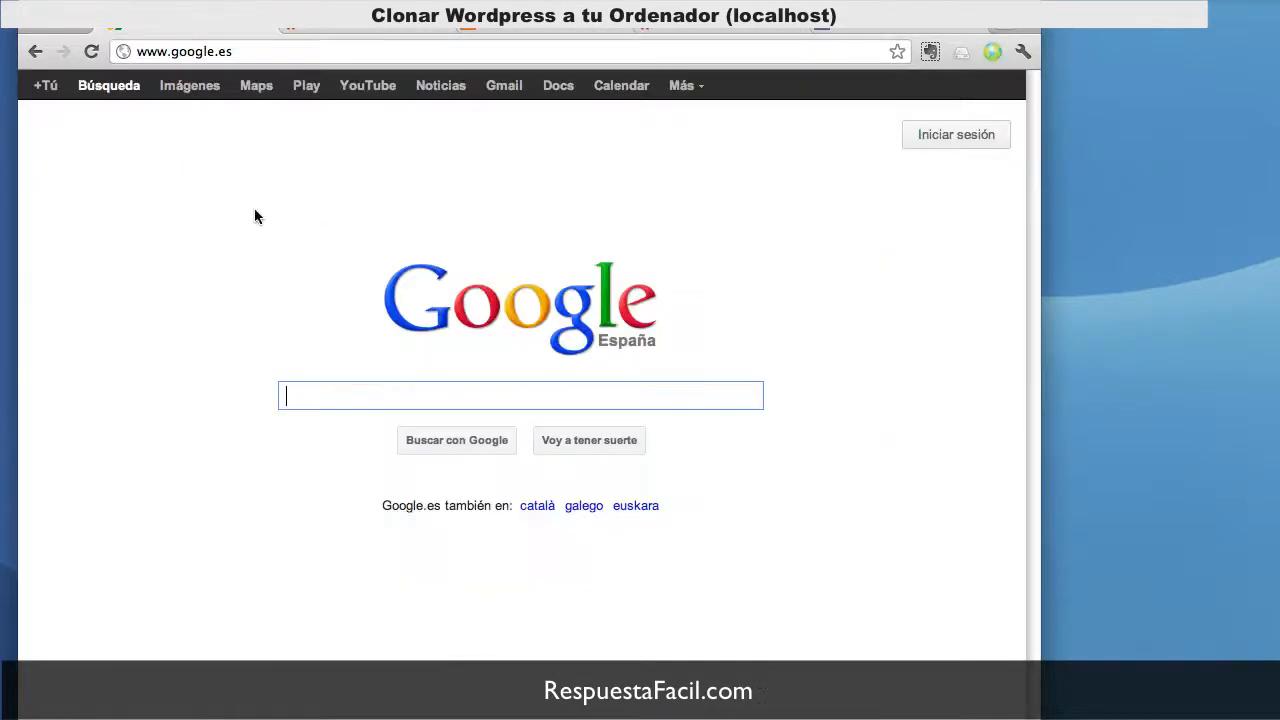
{"action": "left_click", "coordinate": [357, 405]}
{"action": "key", "text": "super+v"}
{"action": "key", "text": "Return"}
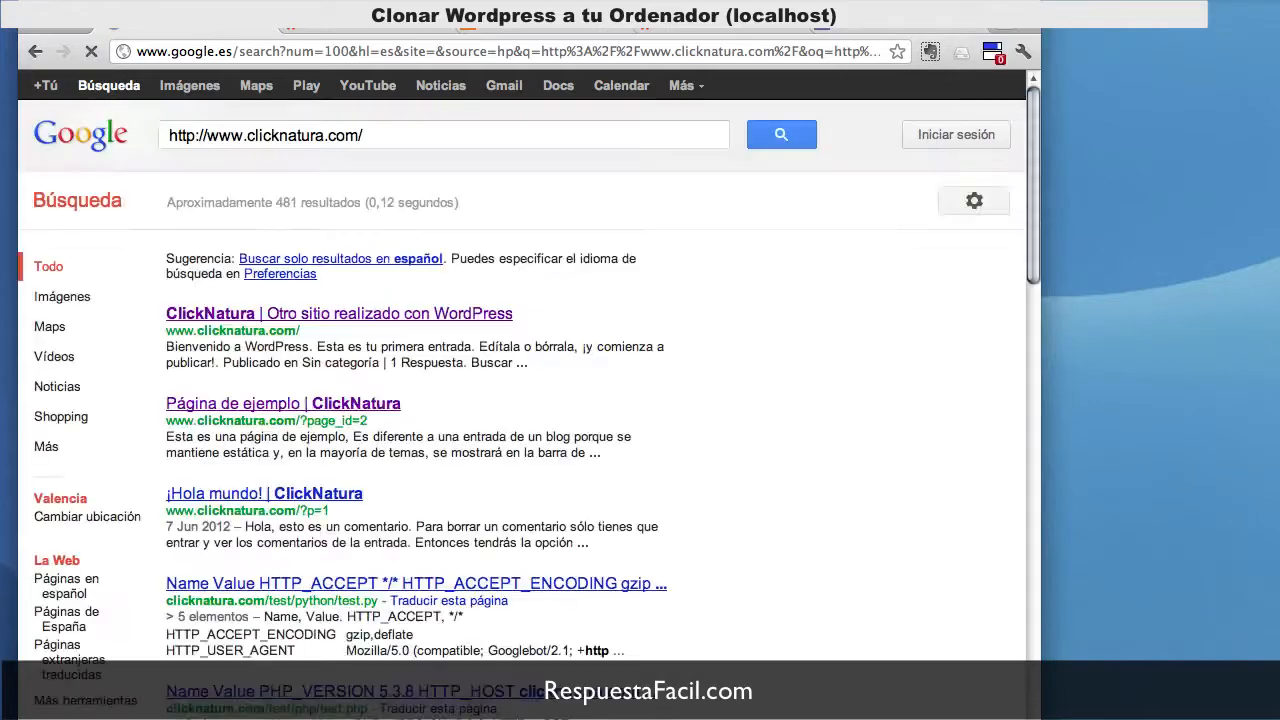
{"action": "left_click", "coordinate": [276, 316]}
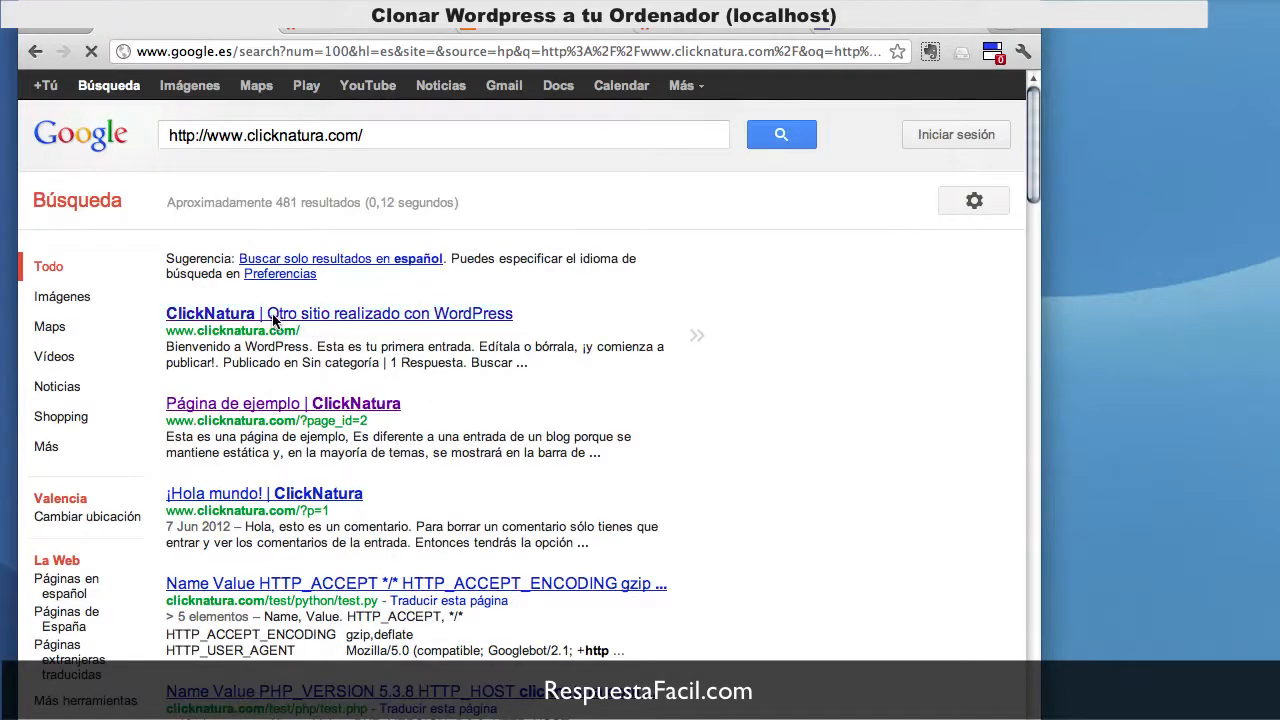
Step: Browse the Sostenibilidad, Noticias, Rutas, Contacto and Medio Ambiente pages, then show localhost/clicknatura
{"action": "left_click", "coordinate": [291, 556]}
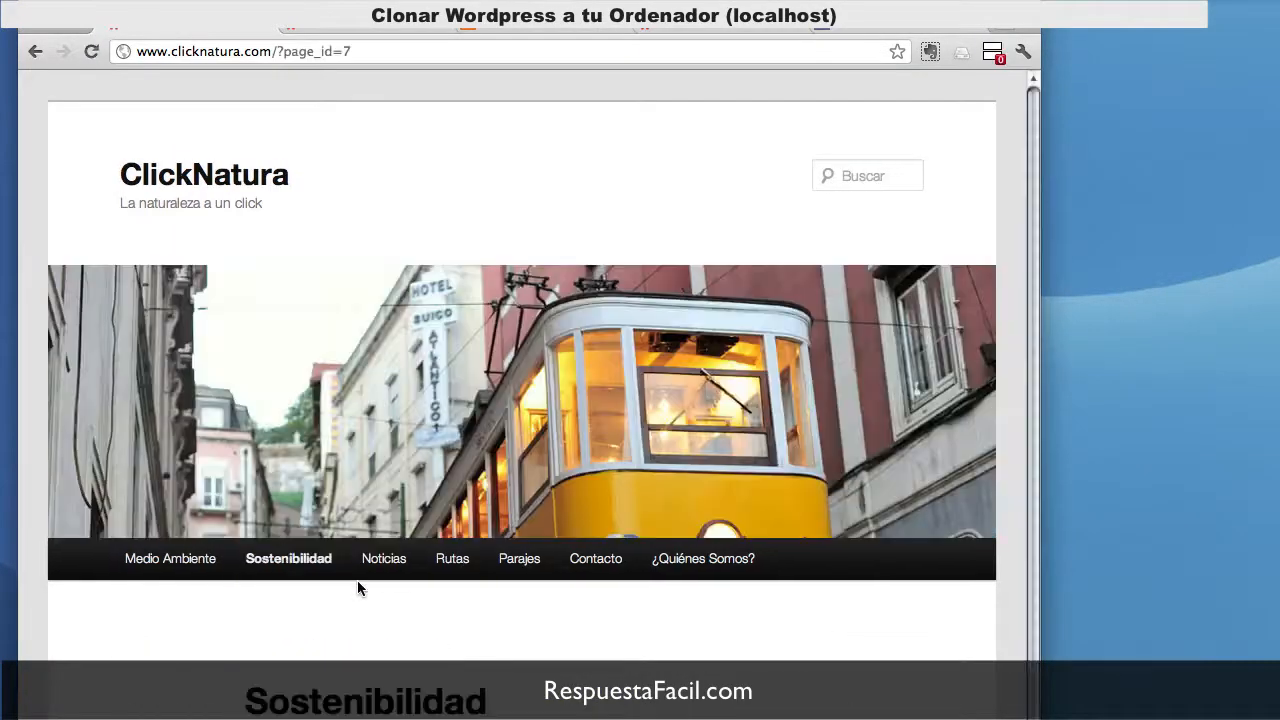
{"action": "left_click", "coordinate": [389, 565]}
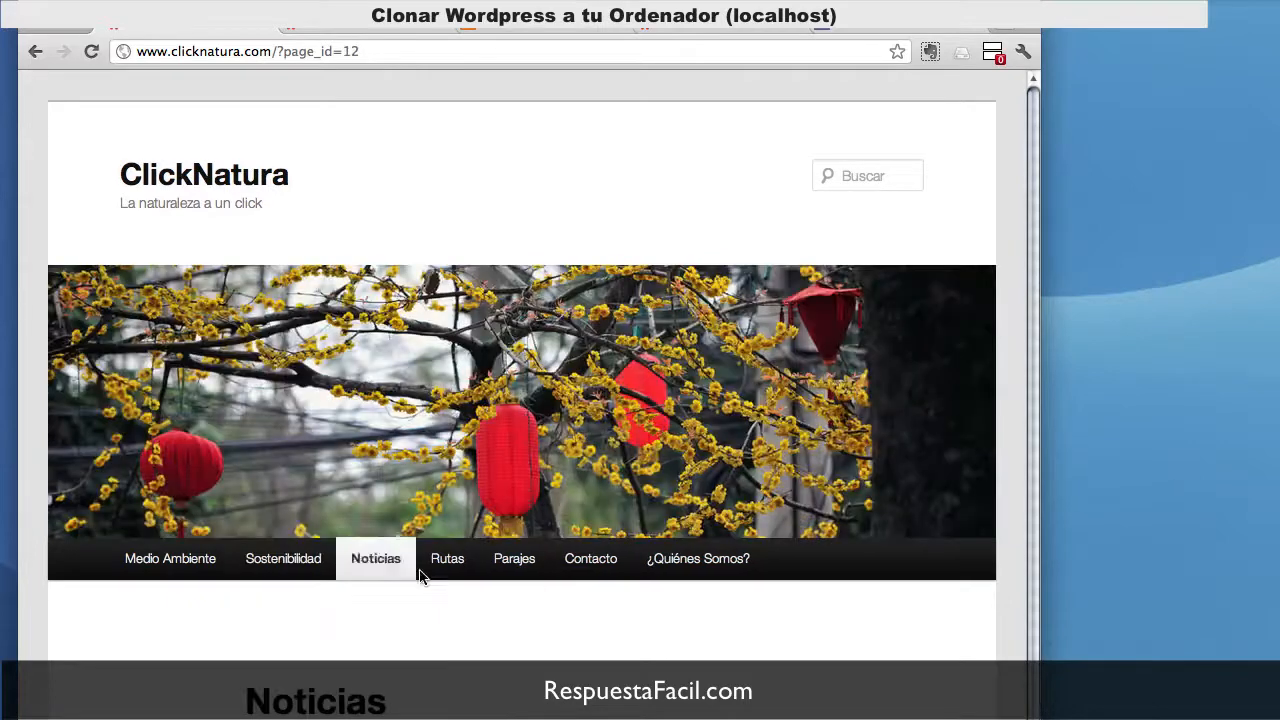
{"action": "left_click", "coordinate": [450, 563]}
{"action": "left_click", "coordinate": [592, 566]}
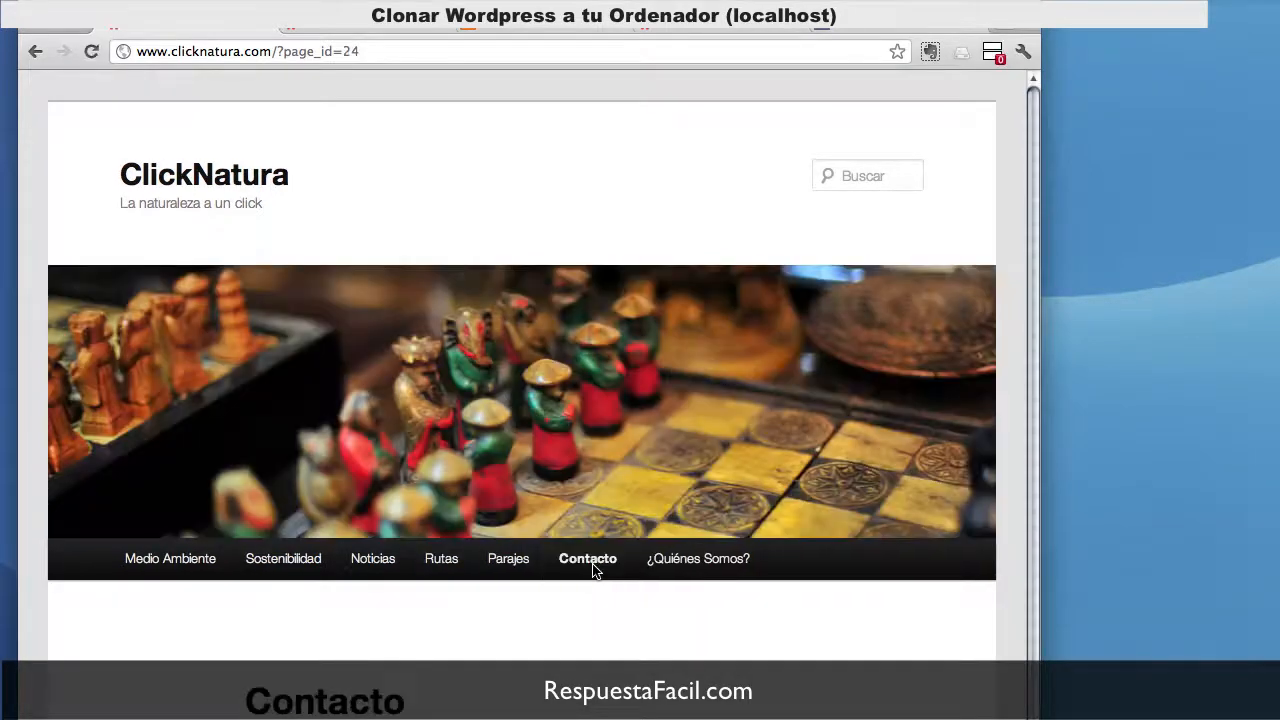
{"action": "left_click", "coordinate": [401, 566]}
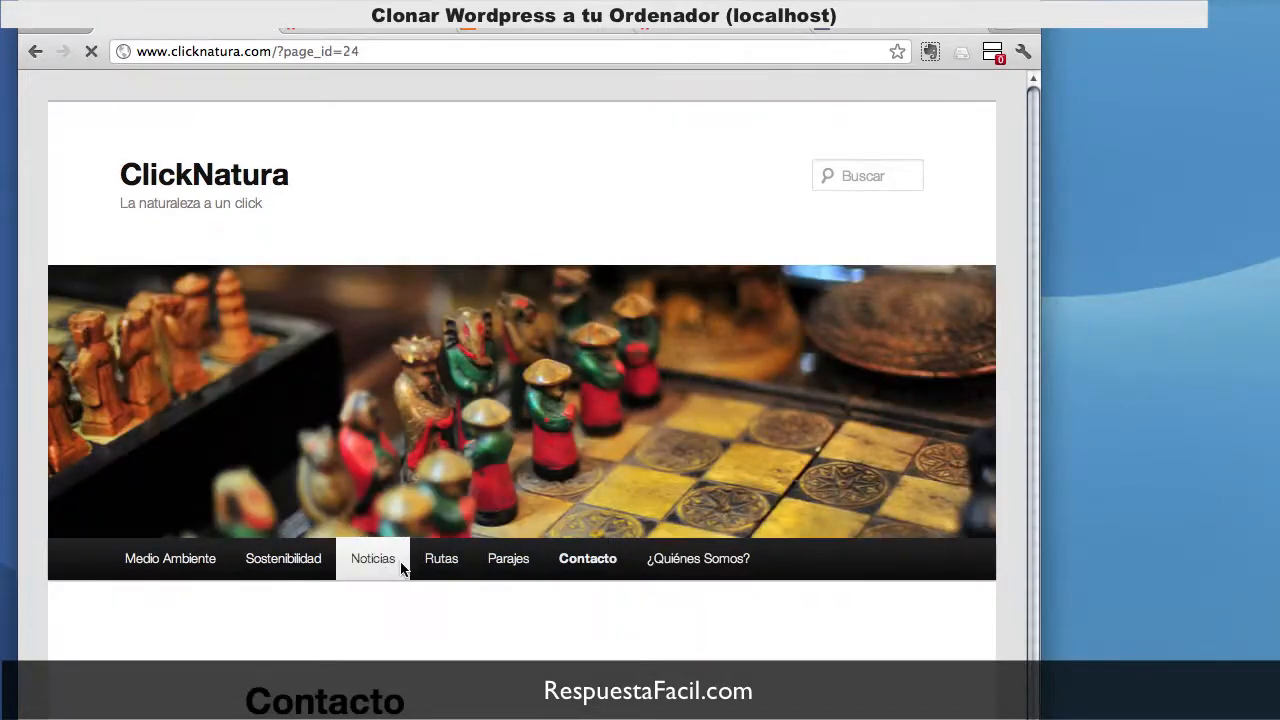
{"action": "left_click", "coordinate": [193, 553]}
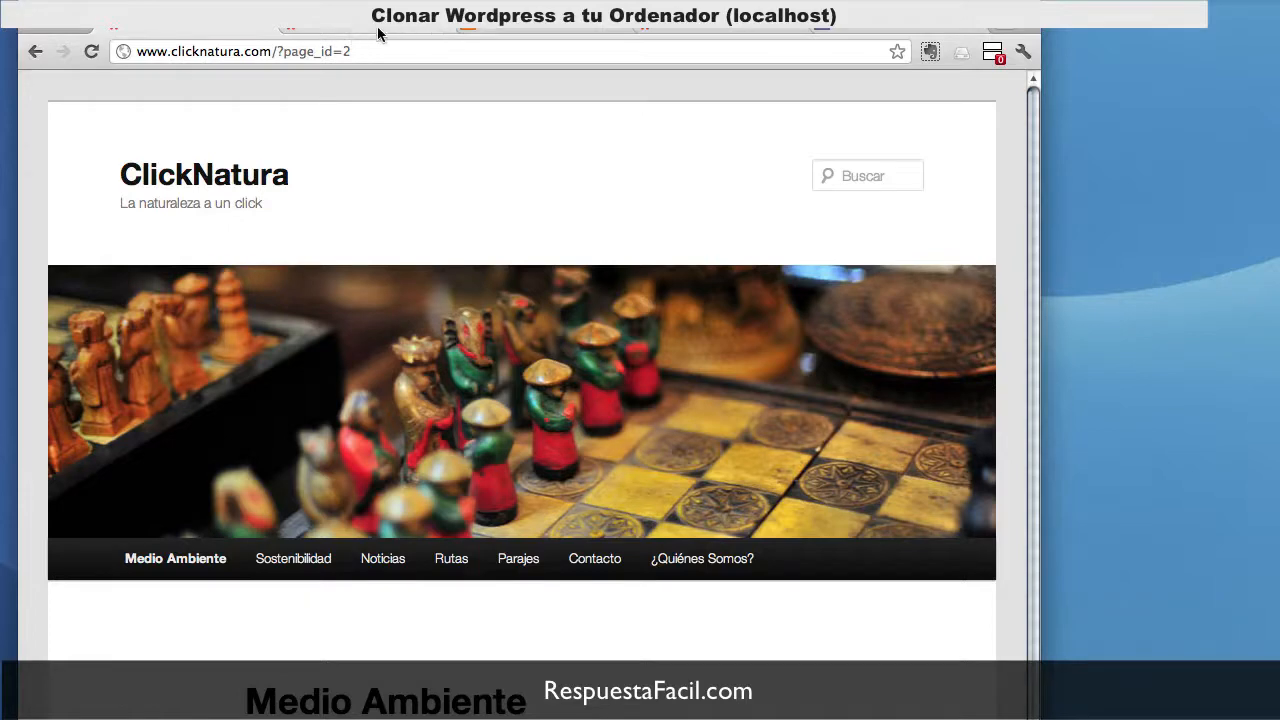
{"action": "left_click", "coordinate": [526, 31]}
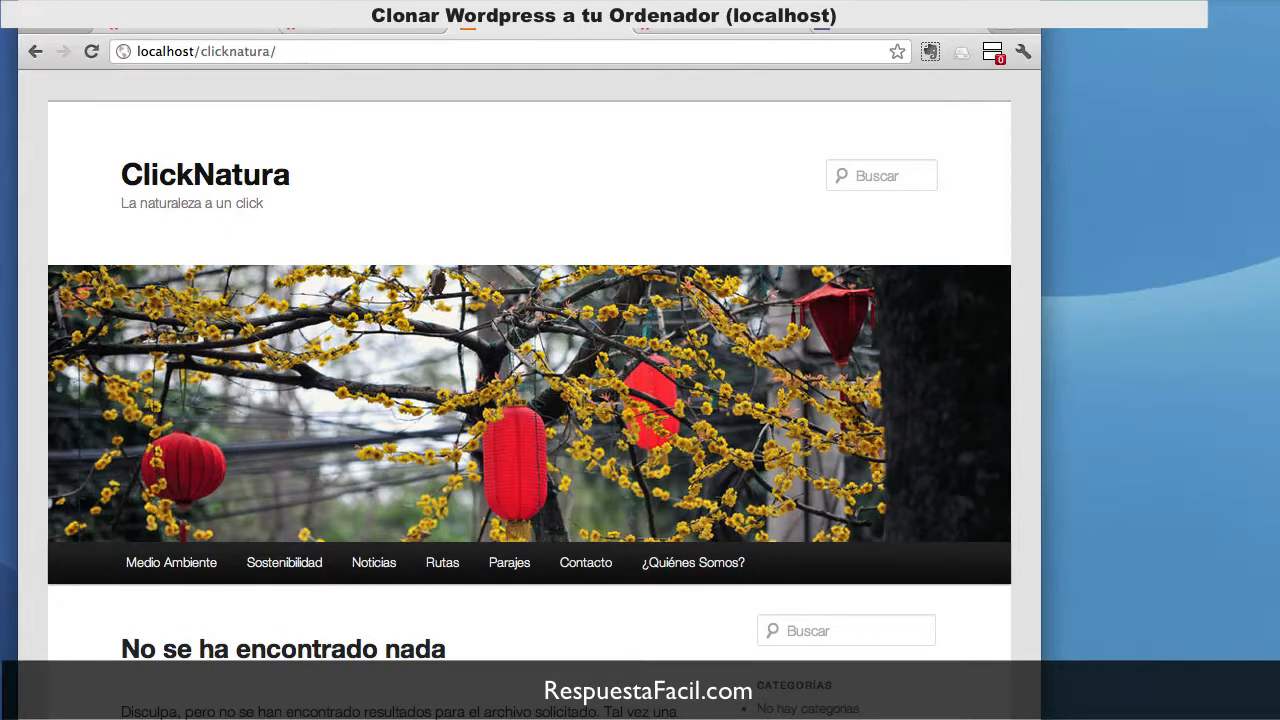
Step: Inspect the wp-admin and wp-content folders inside the local ClickNatura folder in Finder
{"action": "left_click_drag", "start_coordinate": [1279, 5], "coordinate": [449, 8]}
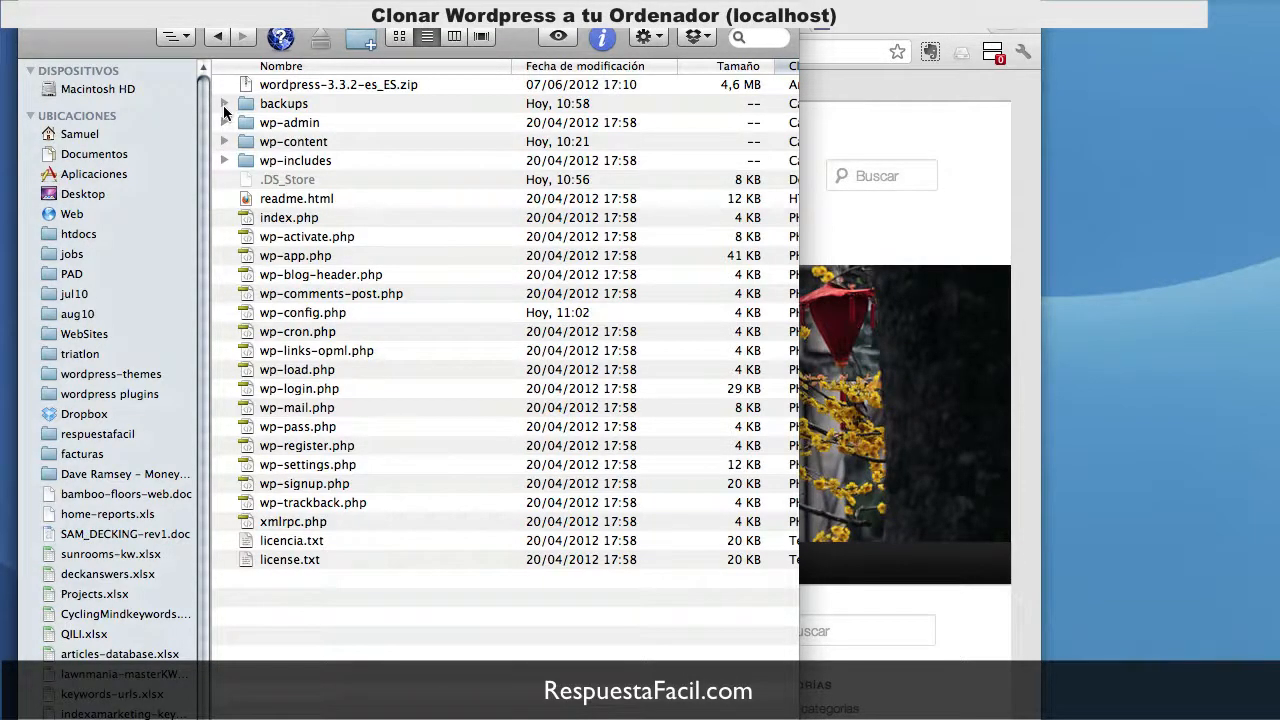
{"action": "left_click", "coordinate": [224, 122]}
{"action": "left_click", "coordinate": [224, 122]}
{"action": "left_click", "coordinate": [224, 141]}
{"action": "left_click", "coordinate": [224, 141]}
{"action": "left_click_drag", "start_coordinate": [236, 24], "coordinate": [324, 111]}
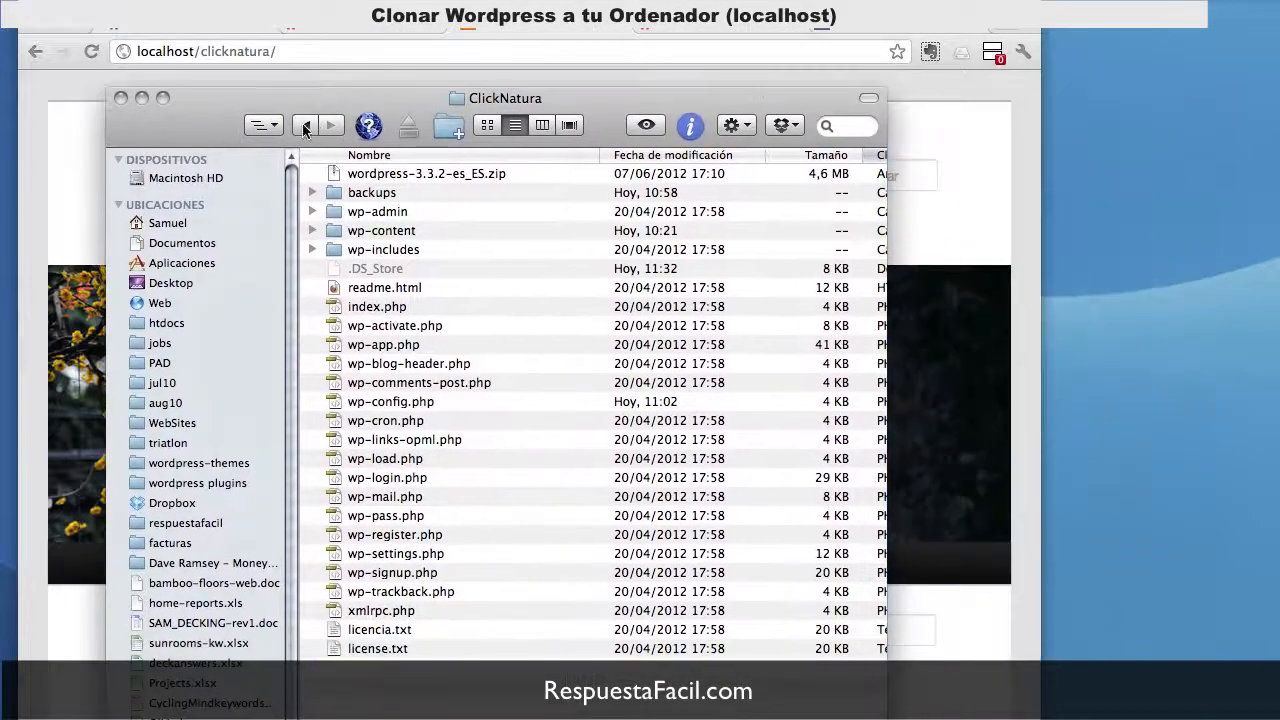
Step: Delete the ClickNatura folder from Web and reload localhost/clicknatura to see the 404
{"action": "left_click", "coordinate": [304, 125]}
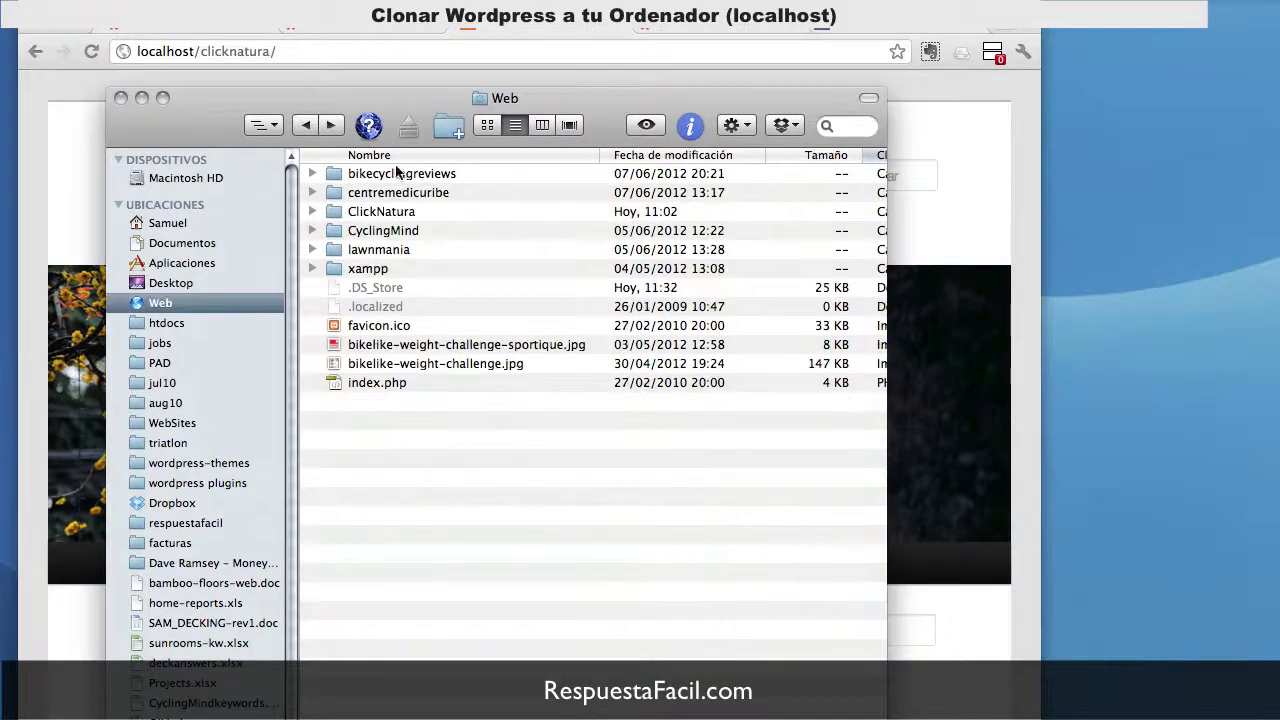
{"action": "left_click", "coordinate": [389, 219]}
{"action": "key", "text": "super+BackSpace"}
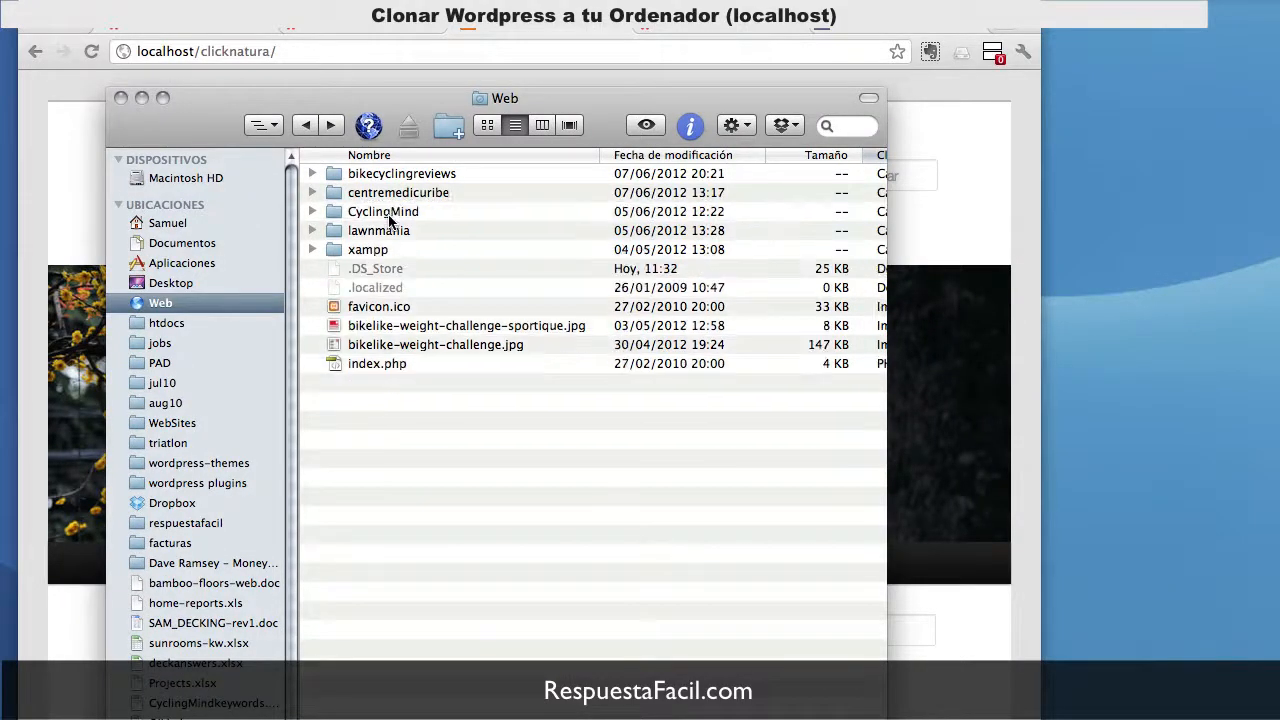
{"action": "left_click_drag", "start_coordinate": [396, 102], "coordinate": [1279, 92]}
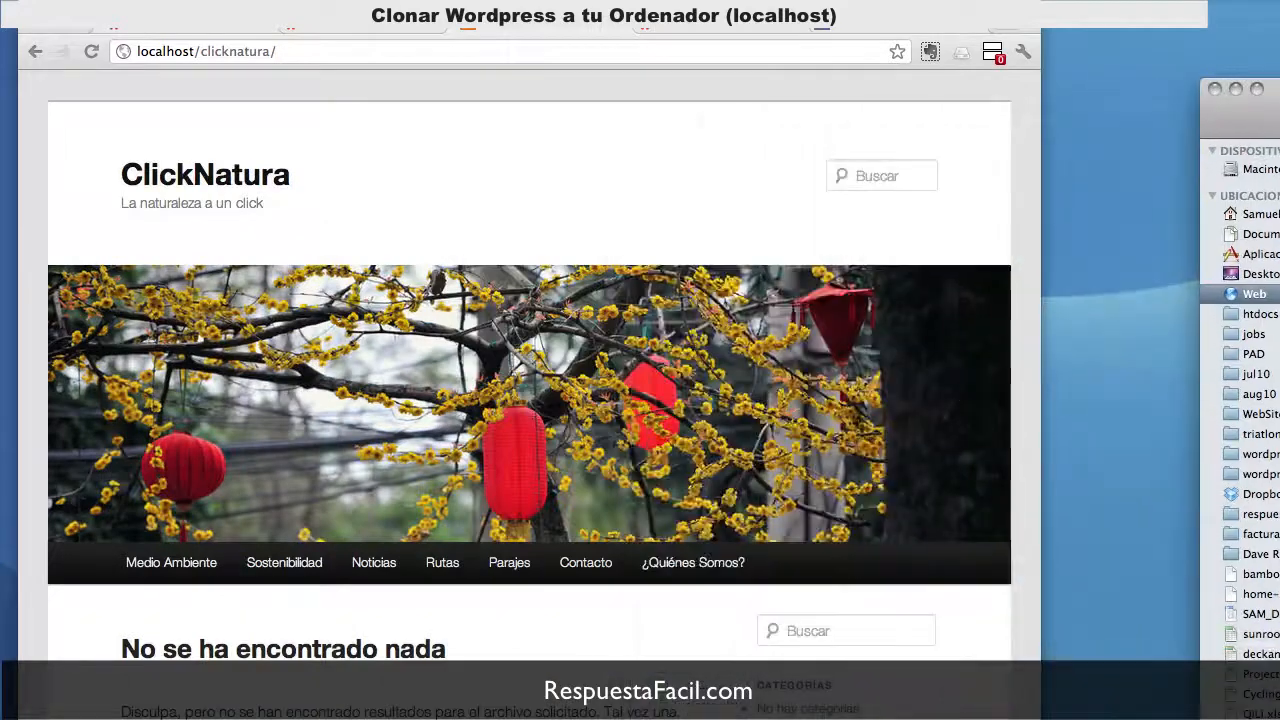
{"action": "left_click", "coordinate": [509, 57]}
{"action": "key", "text": "Return"}
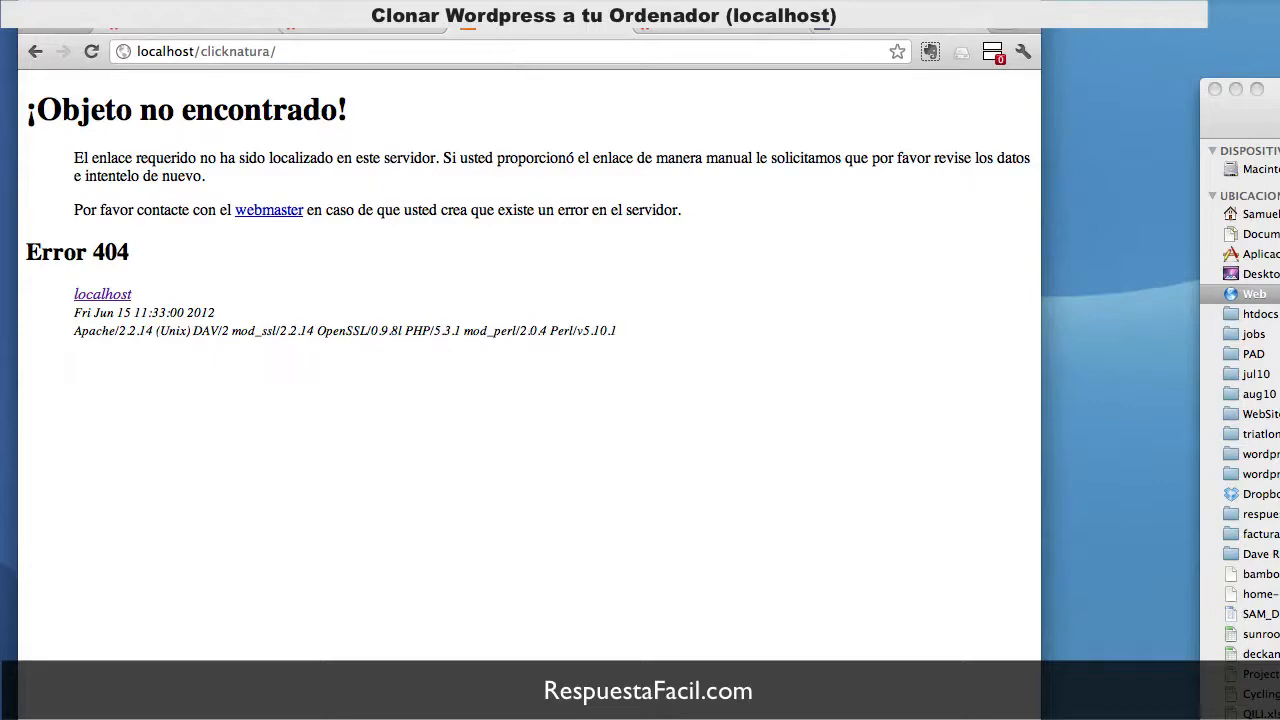
Step: Launch Webadmin for the wpclicknatura database from Parallels Panel's Bases de datos list
{"action": "left_click", "coordinate": [708, 32]}
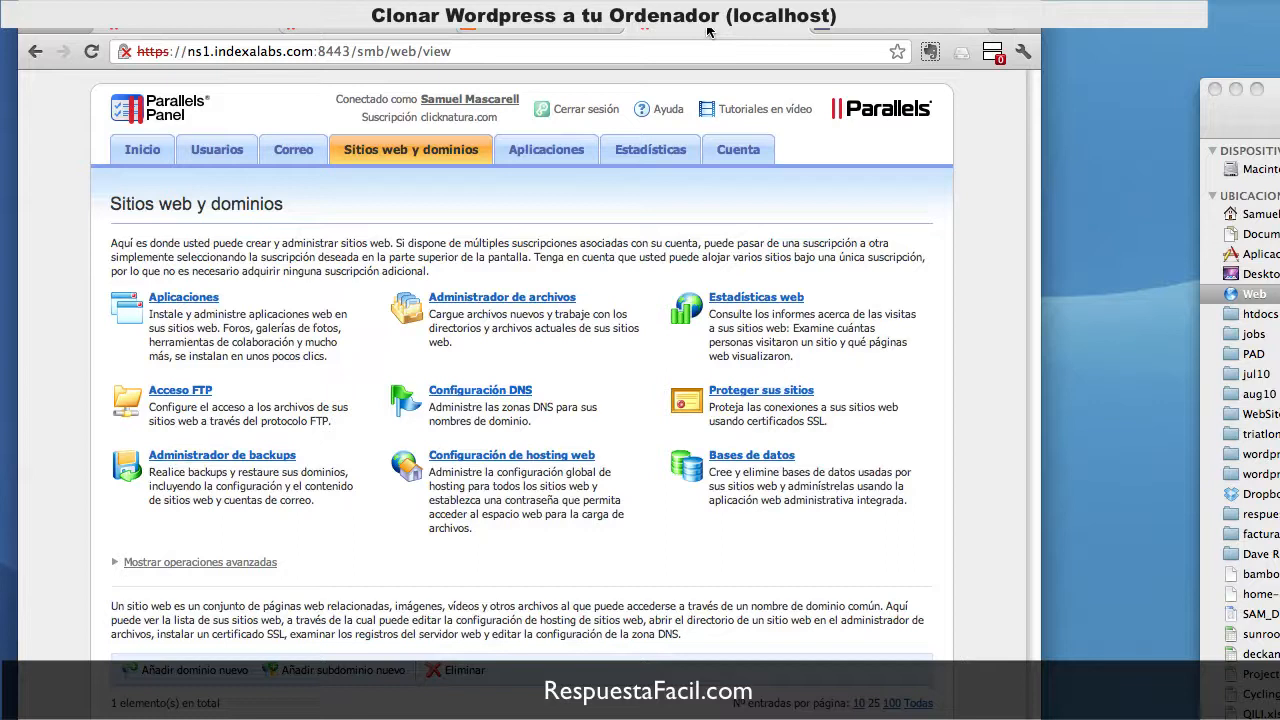
{"action": "left_click", "coordinate": [759, 463]}
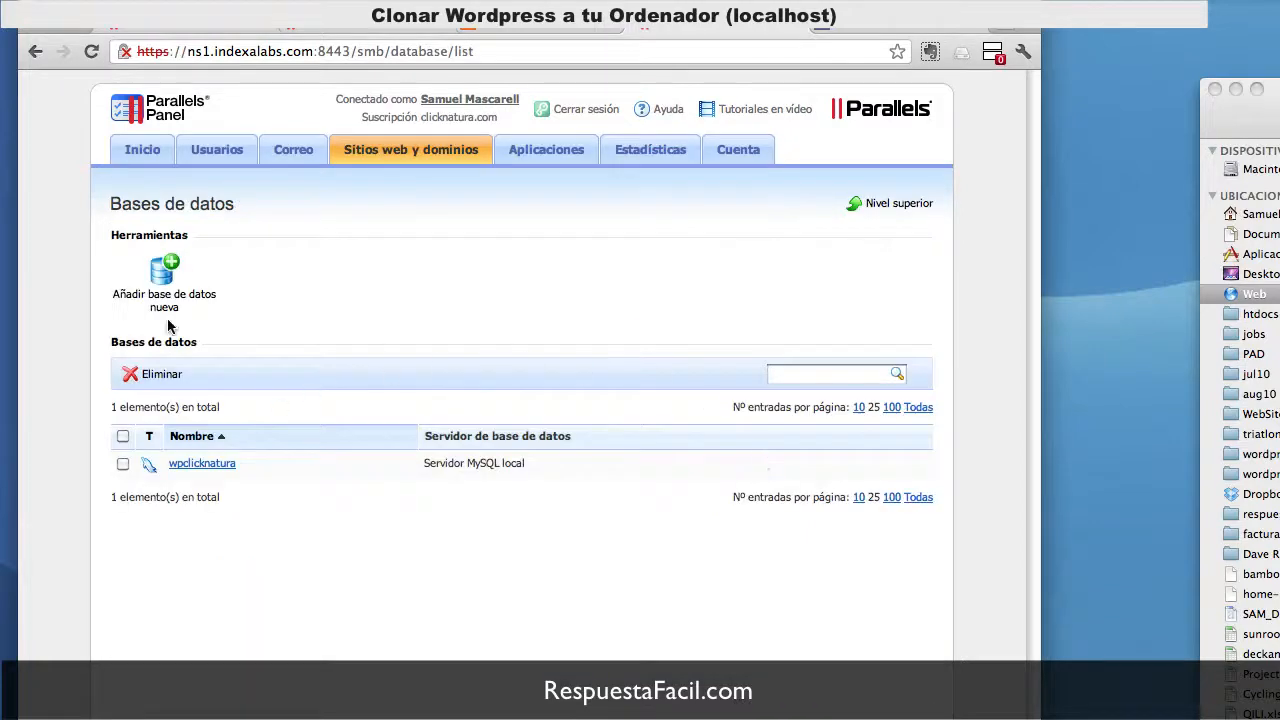
{"action": "left_click", "coordinate": [202, 464]}
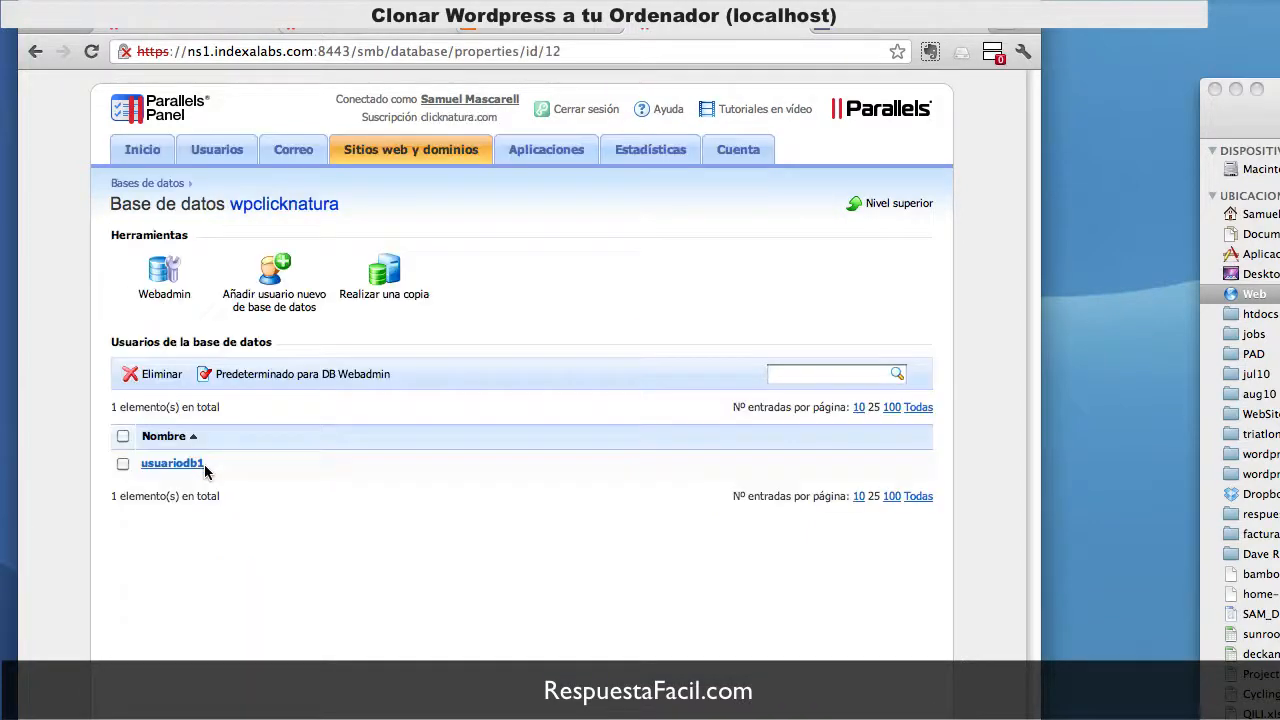
{"action": "left_click", "coordinate": [157, 289]}
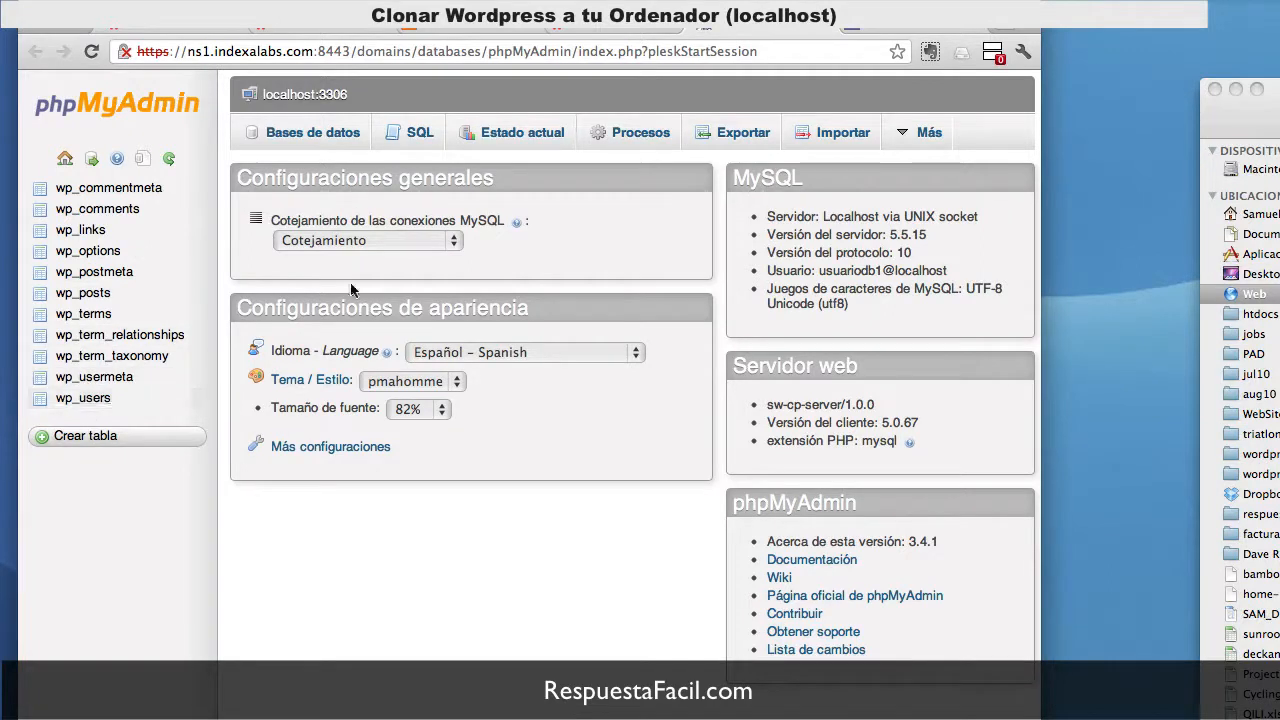
Step: Mark all 11 tables of wpclicknatura with Marcar todos and go to the Exportar page
{"action": "left_click", "coordinate": [314, 145]}
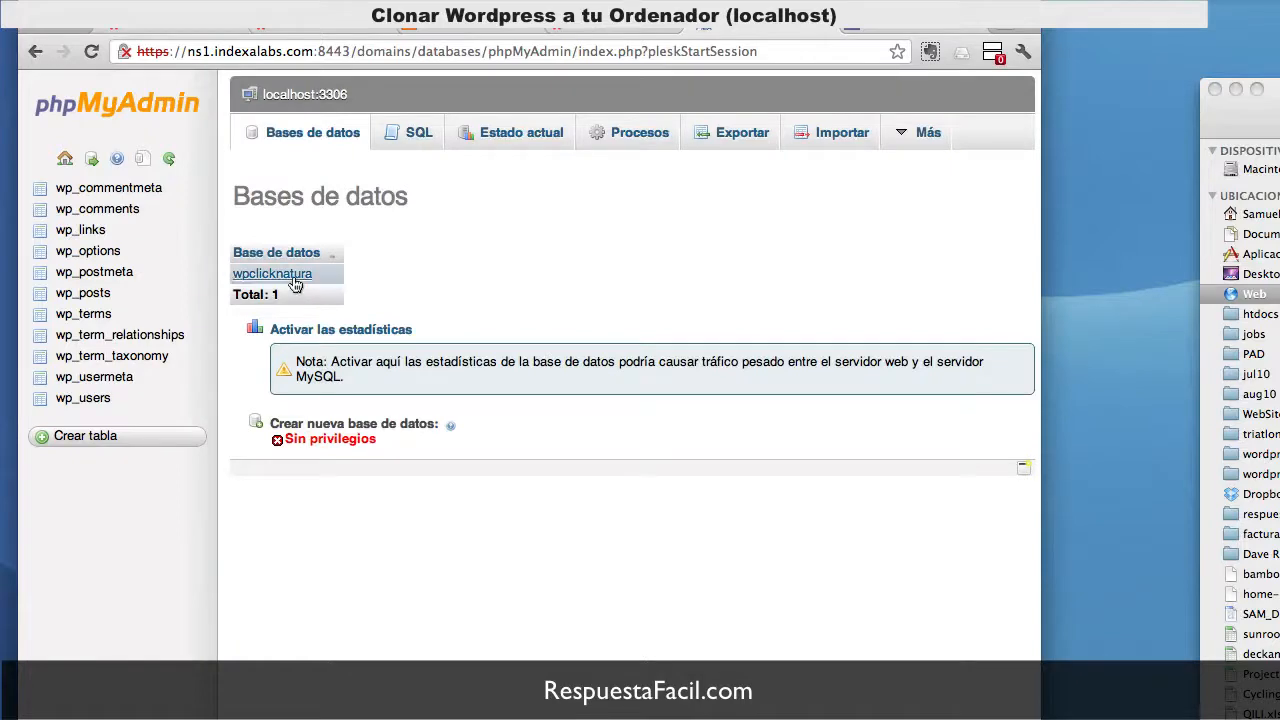
{"action": "left_click", "coordinate": [272, 274]}
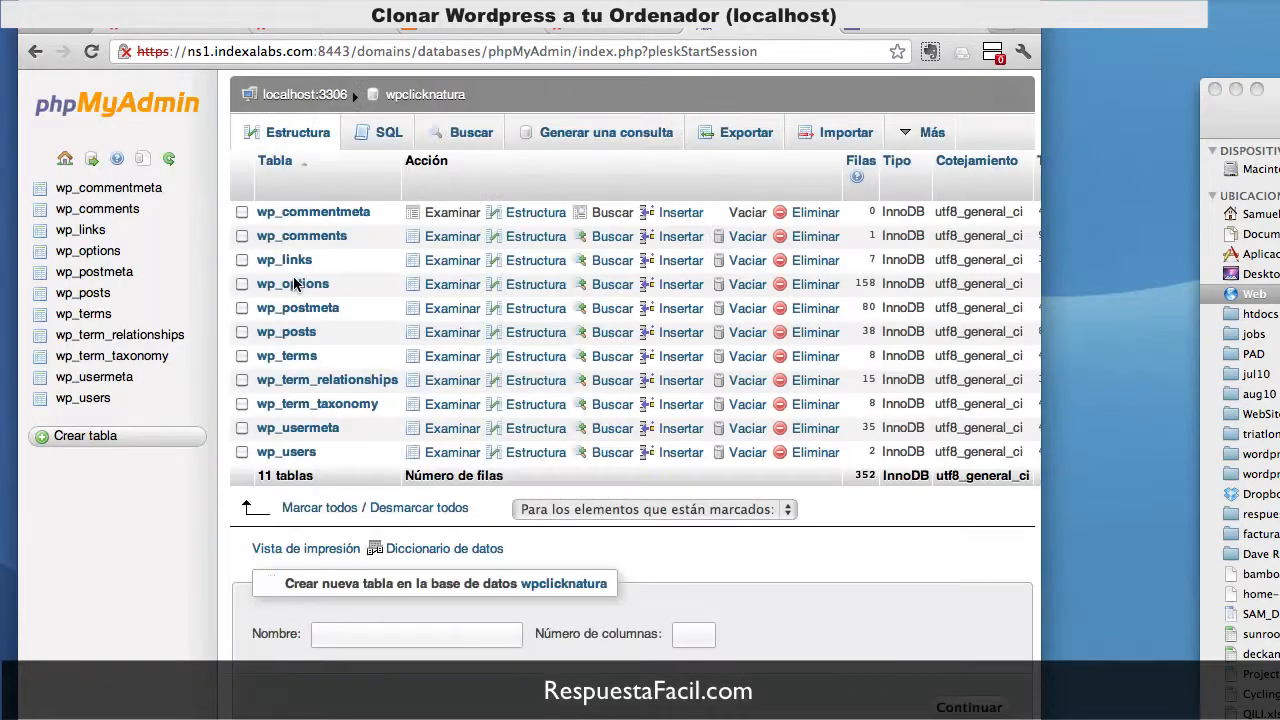
{"action": "left_click", "coordinate": [330, 508]}
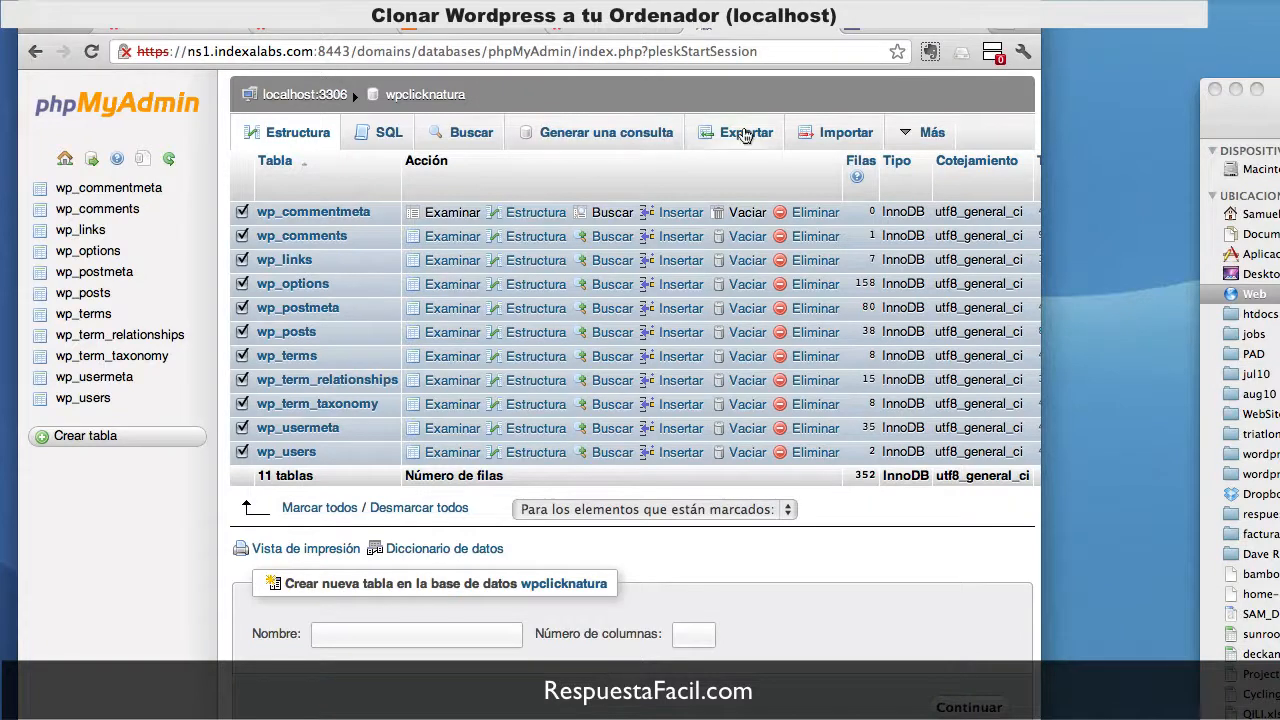
{"action": "left_click", "coordinate": [745, 134]}
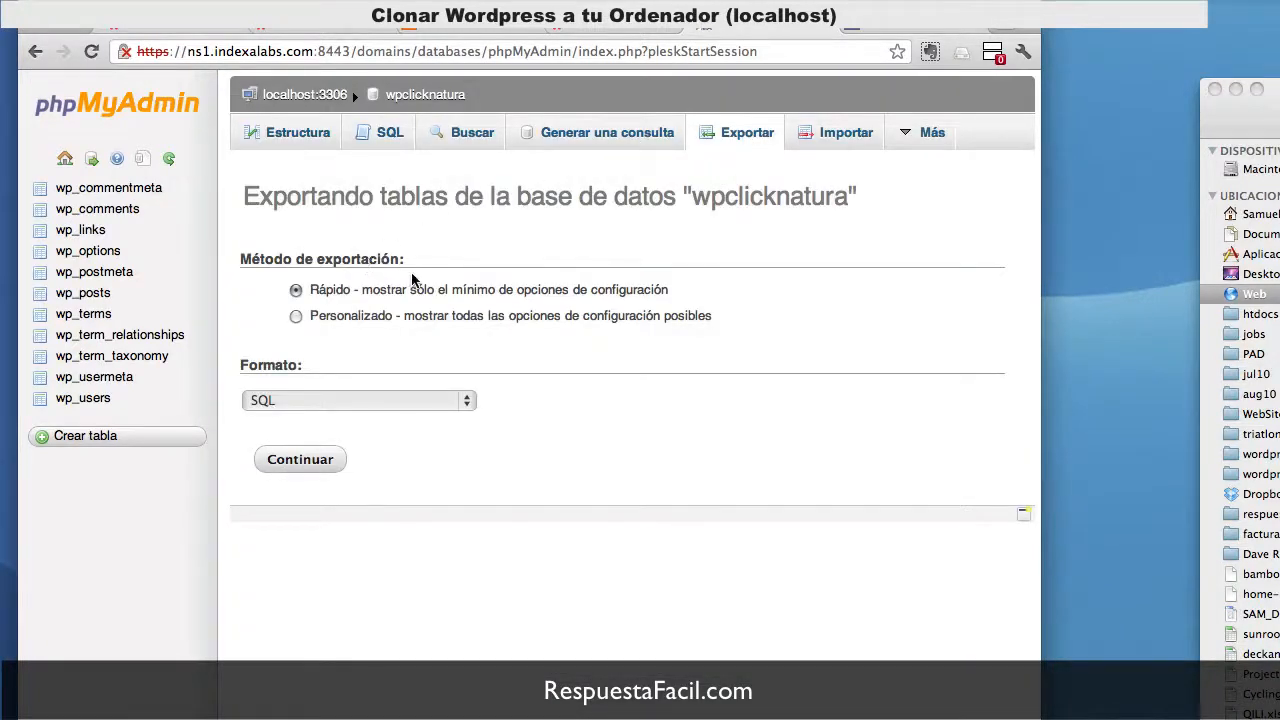
Step: Choose custom SQL export with 'Agregar sentencia DROP TABLE' checked, then run it with Continuar
{"action": "left_click", "coordinate": [297, 317]}
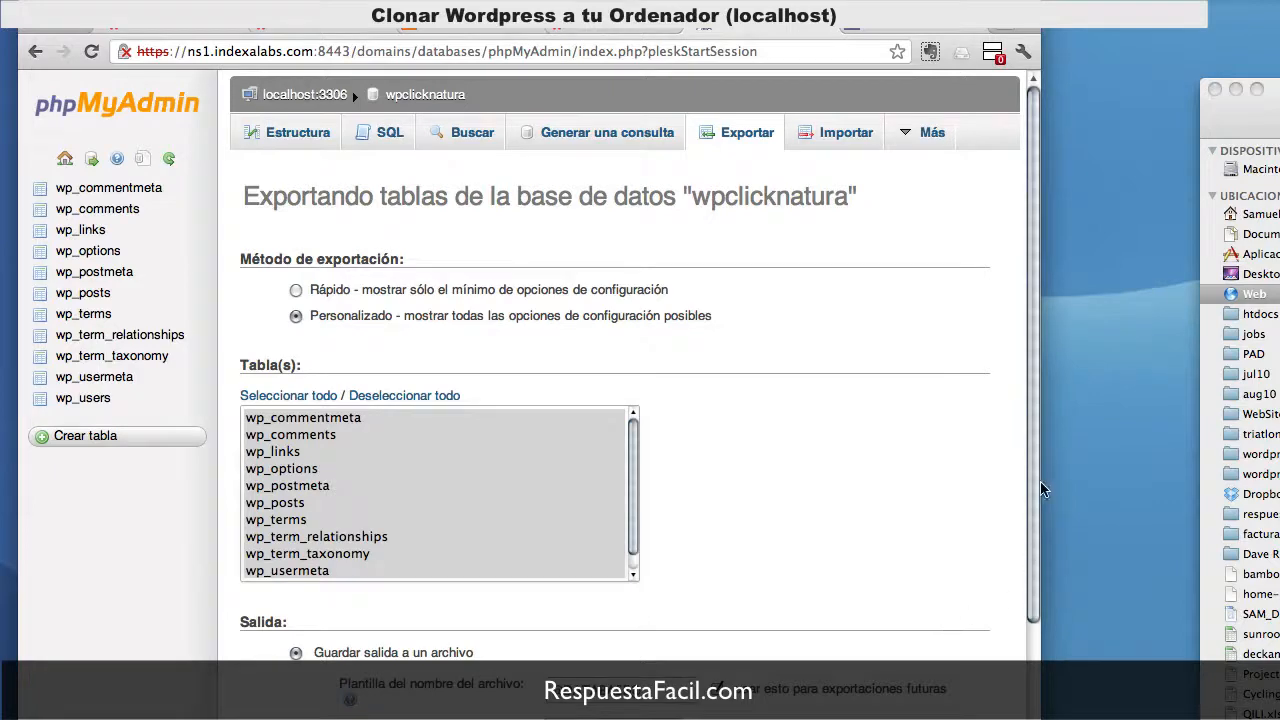
{"action": "scroll", "coordinate": [1029, 479], "scroll_direction": "down", "scroll_amount": 10}
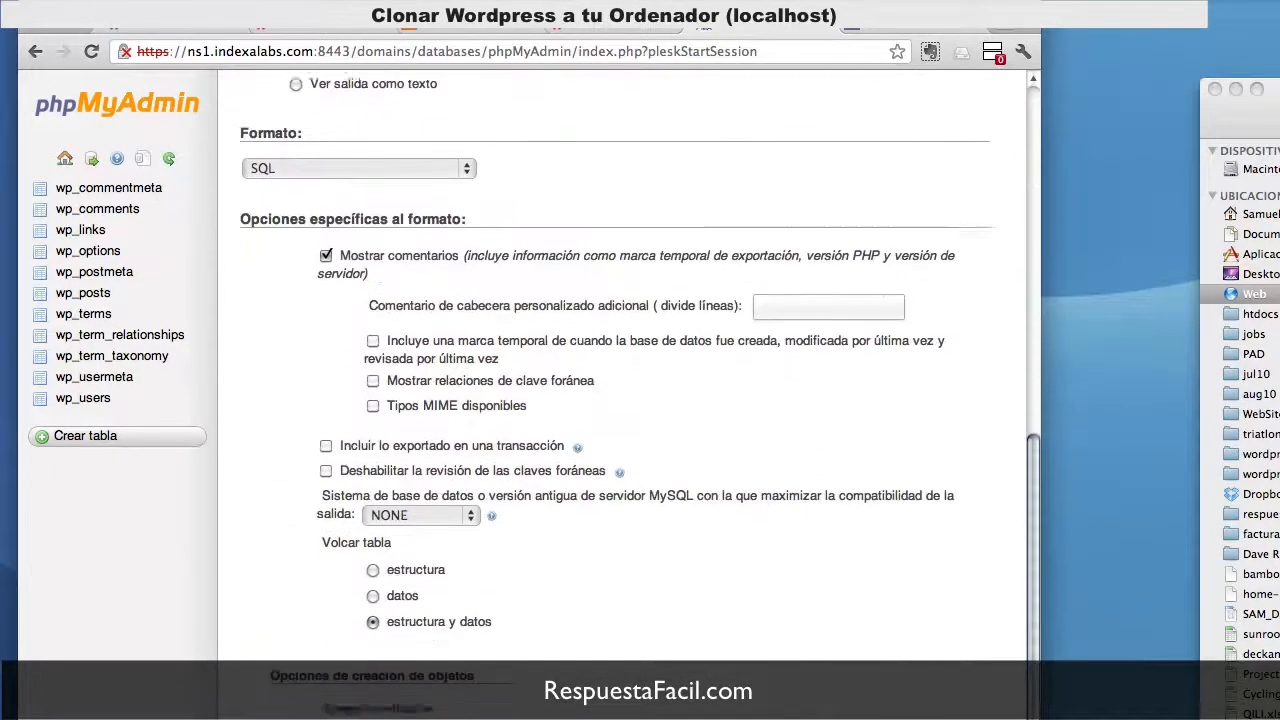
{"action": "scroll", "coordinate": [366, 430], "scroll_direction": "down", "scroll_amount": 7}
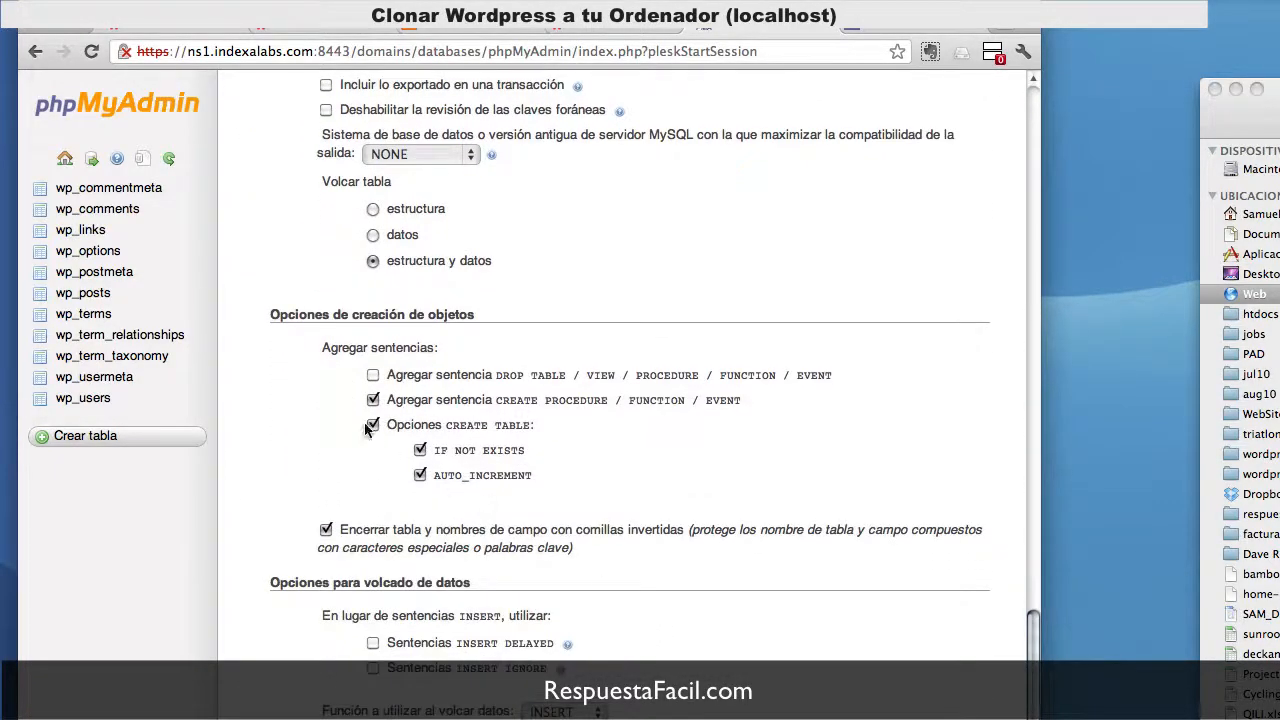
{"action": "left_click", "coordinate": [373, 376]}
{"action": "left_click_drag", "start_coordinate": [1036, 714], "coordinate": [1020, 368]}
{"action": "left_click_drag", "start_coordinate": [1021, 235], "coordinate": [1008, 342]}
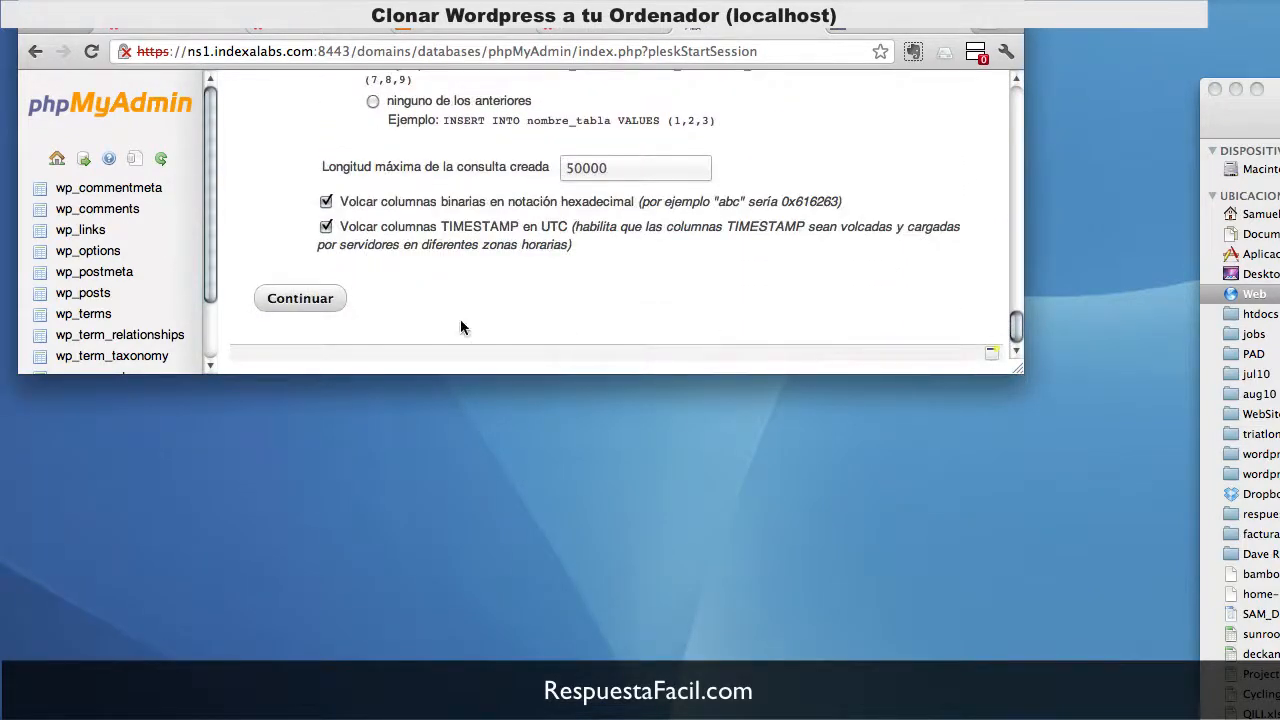
{"action": "left_click", "coordinate": [300, 298]}
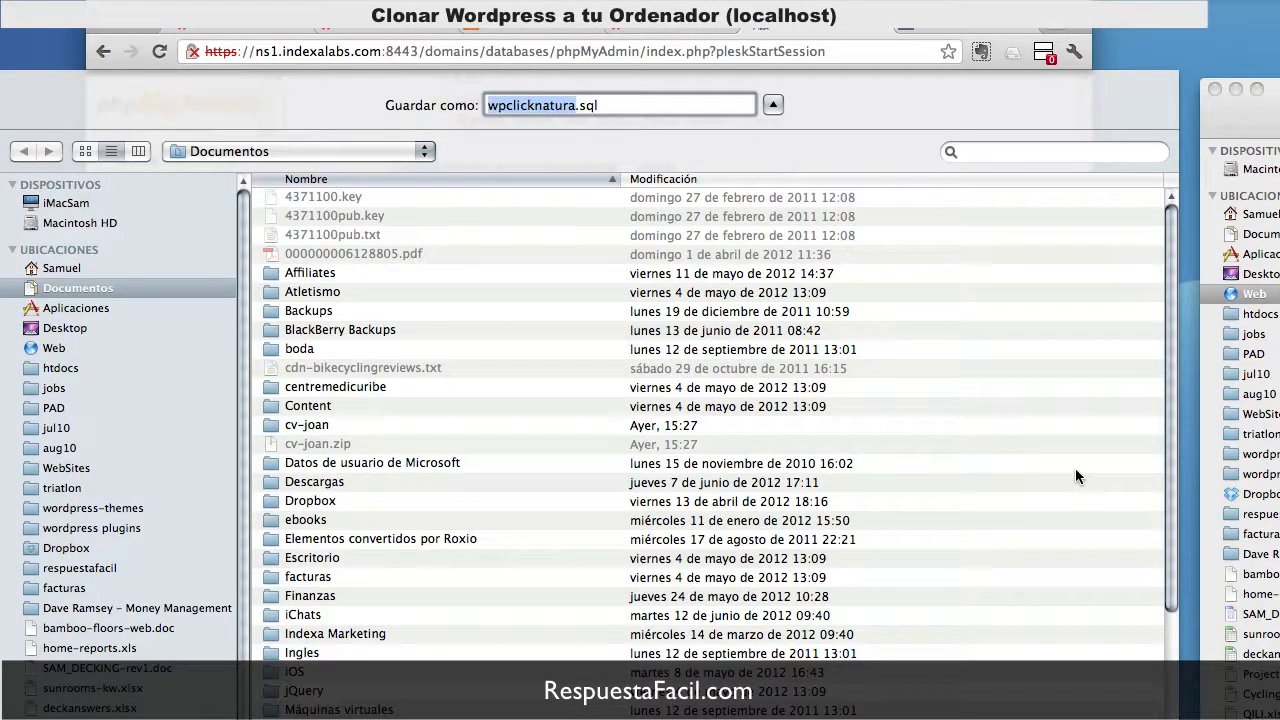
Step: Create a ClickNatura folder under Web, save wpclicknatura.sql there, and raise the FileZilla window
{"action": "left_click", "coordinate": [115, 345]}
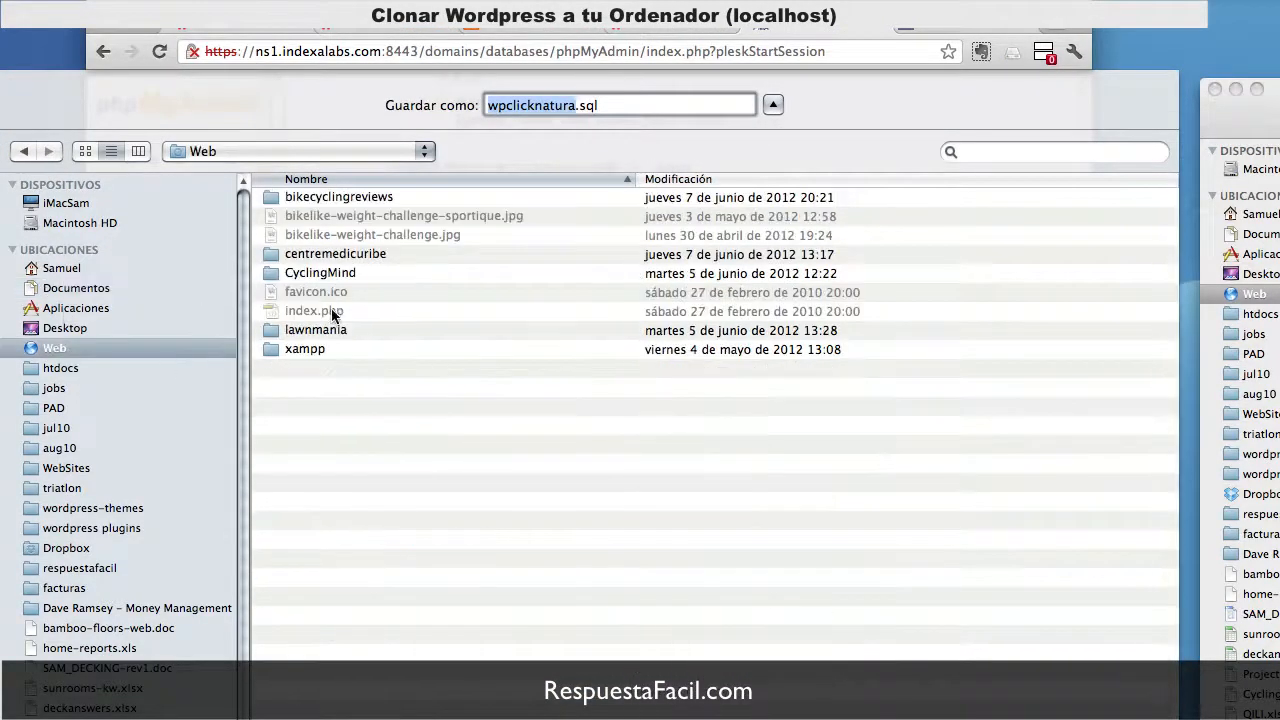
{"action": "key", "text": "super+shift+n"}
{"action": "type", "text": "C"}
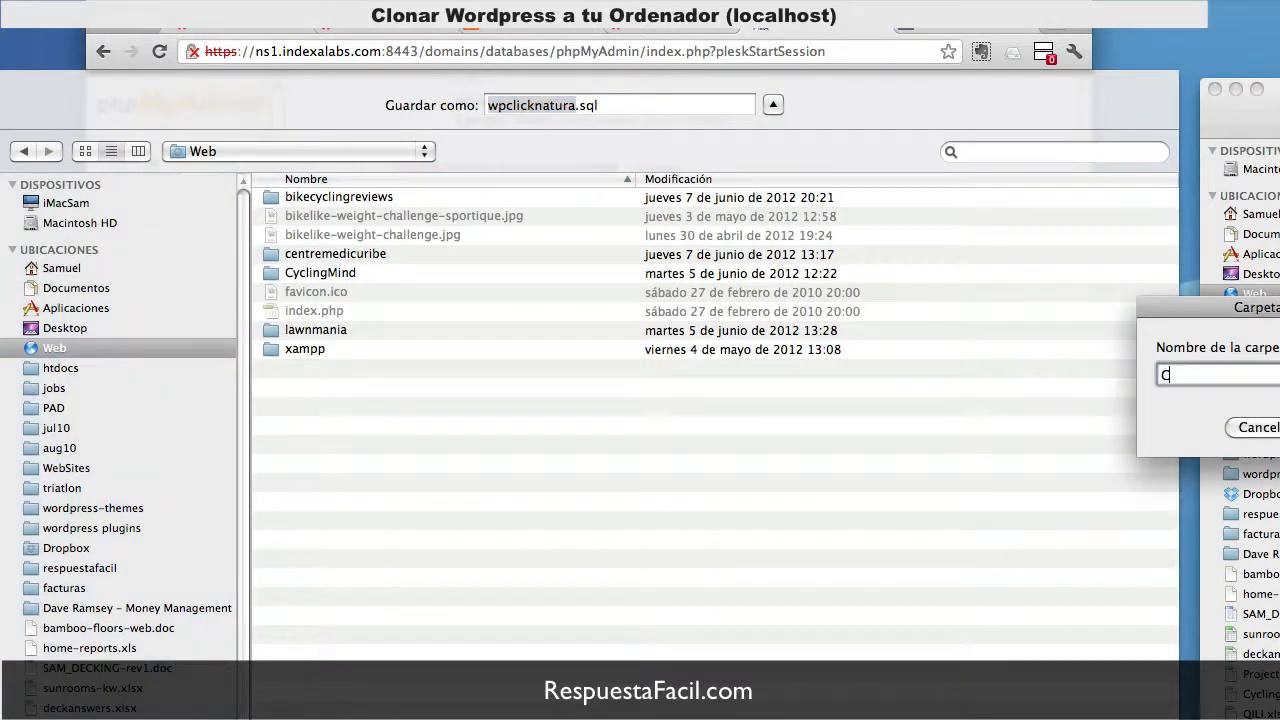
{"action": "type", "text": "lickNatura"}
{"action": "key", "text": "Return"}
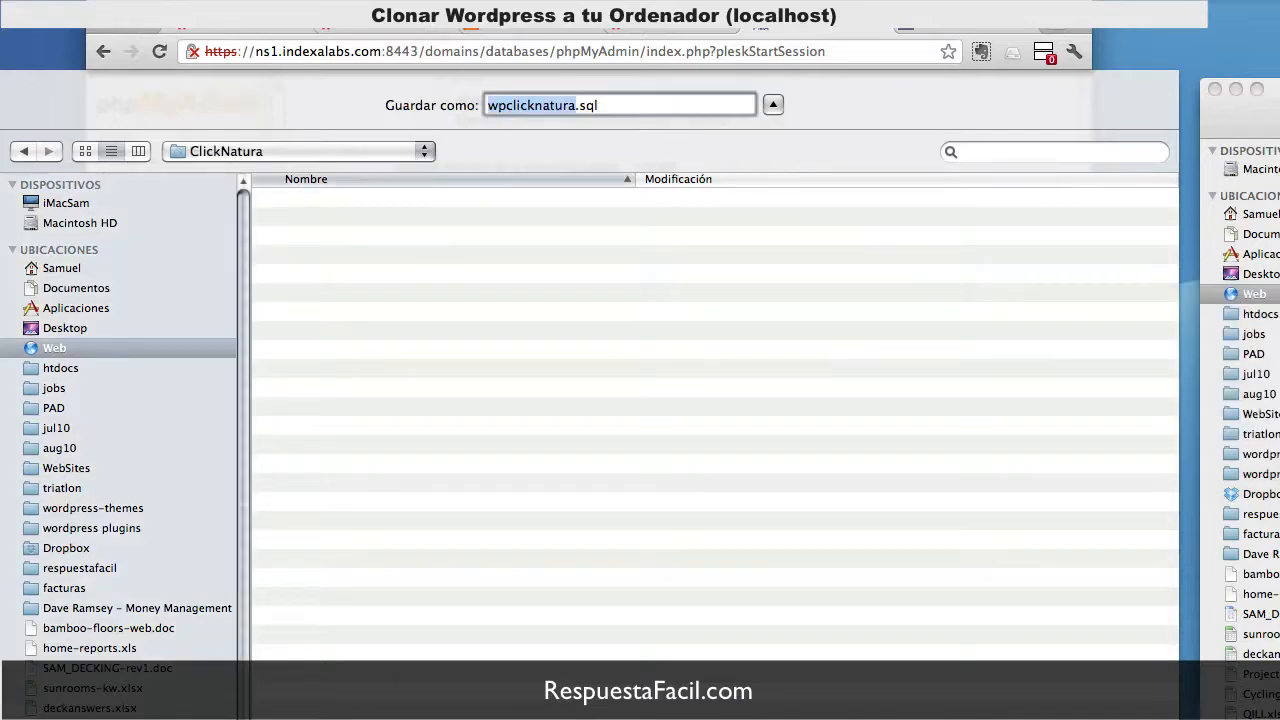
{"action": "key", "text": "Return"}
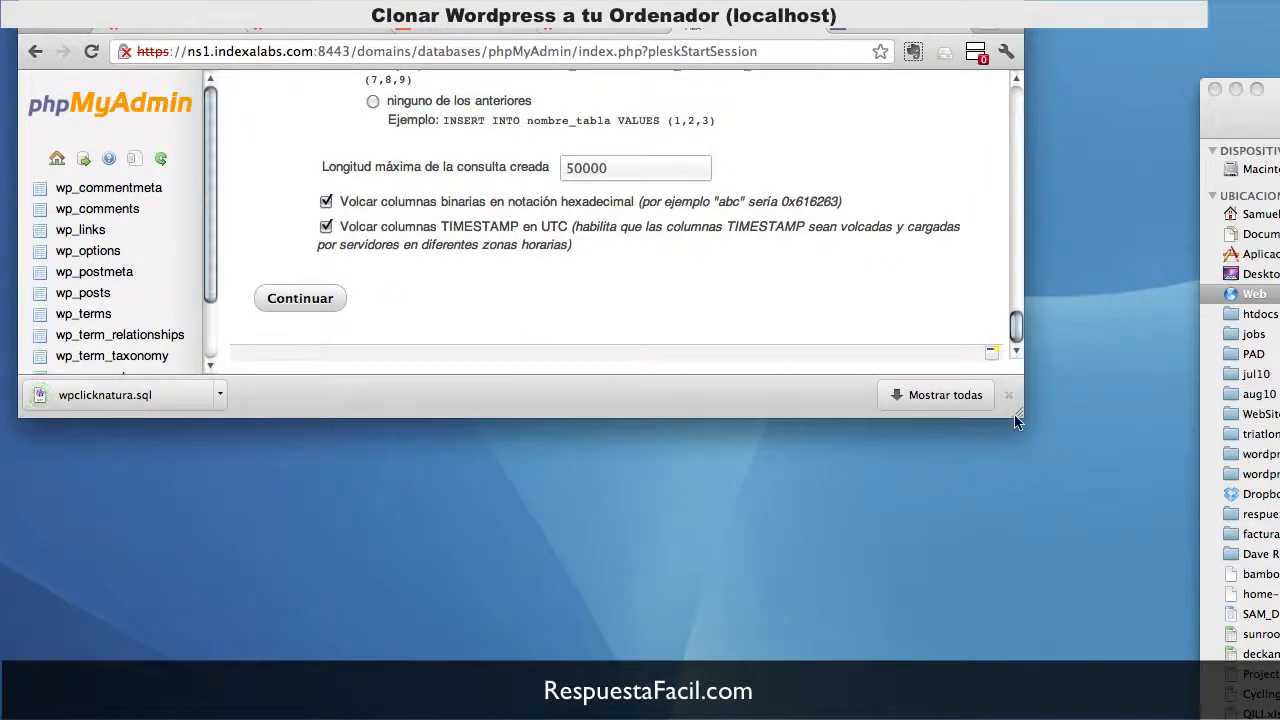
{"action": "left_click_drag", "start_coordinate": [1017, 415], "coordinate": [1020, 719]}
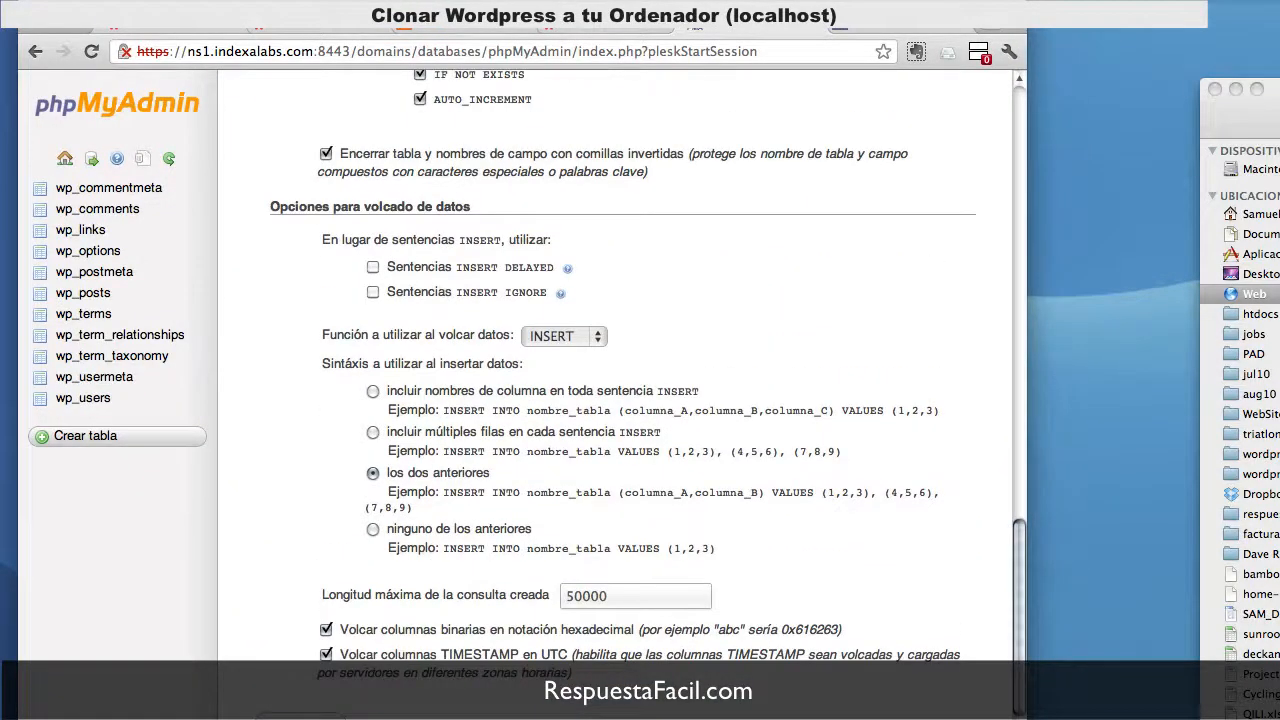
{"action": "left_click_drag", "start_coordinate": [735, 719], "coordinate": [736, 24]}
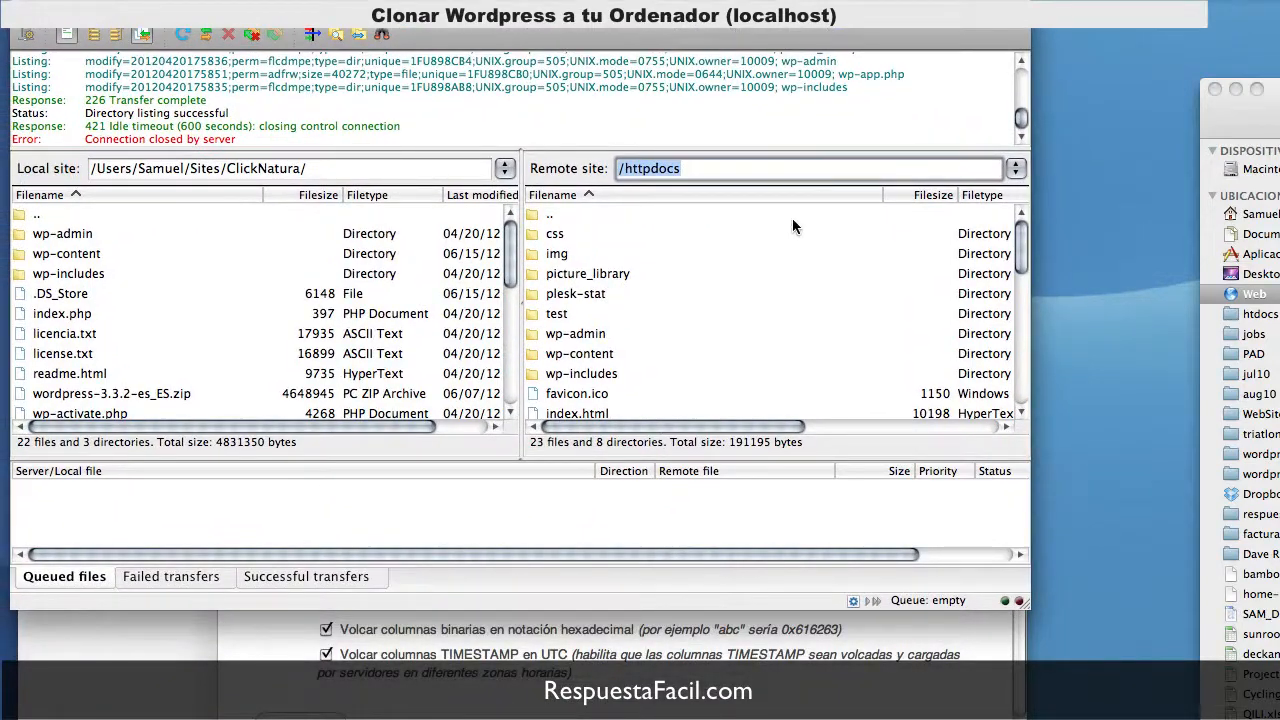
Step: Point FileZilla's local site at ClickNatura and download everything from the remote /httpdocs
{"action": "left_click_drag", "start_coordinate": [1024, 604], "coordinate": [1024, 719]}
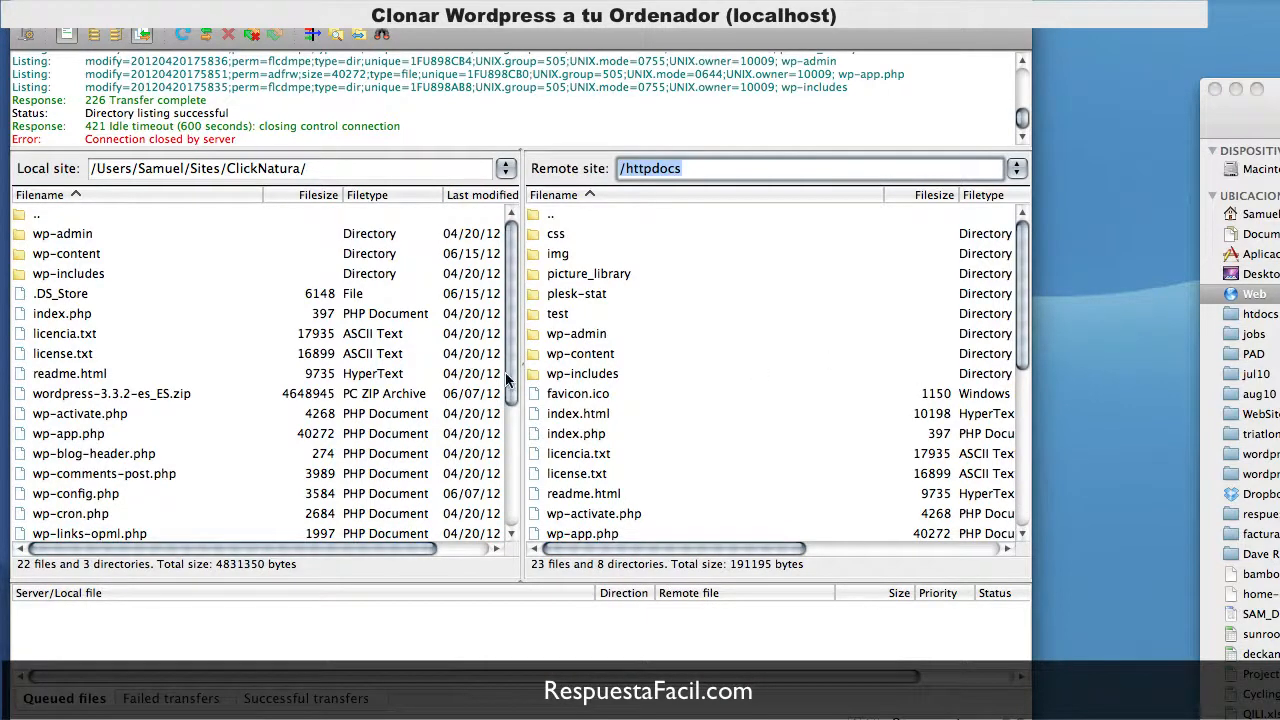
{"action": "left_click", "coordinate": [268, 170]}
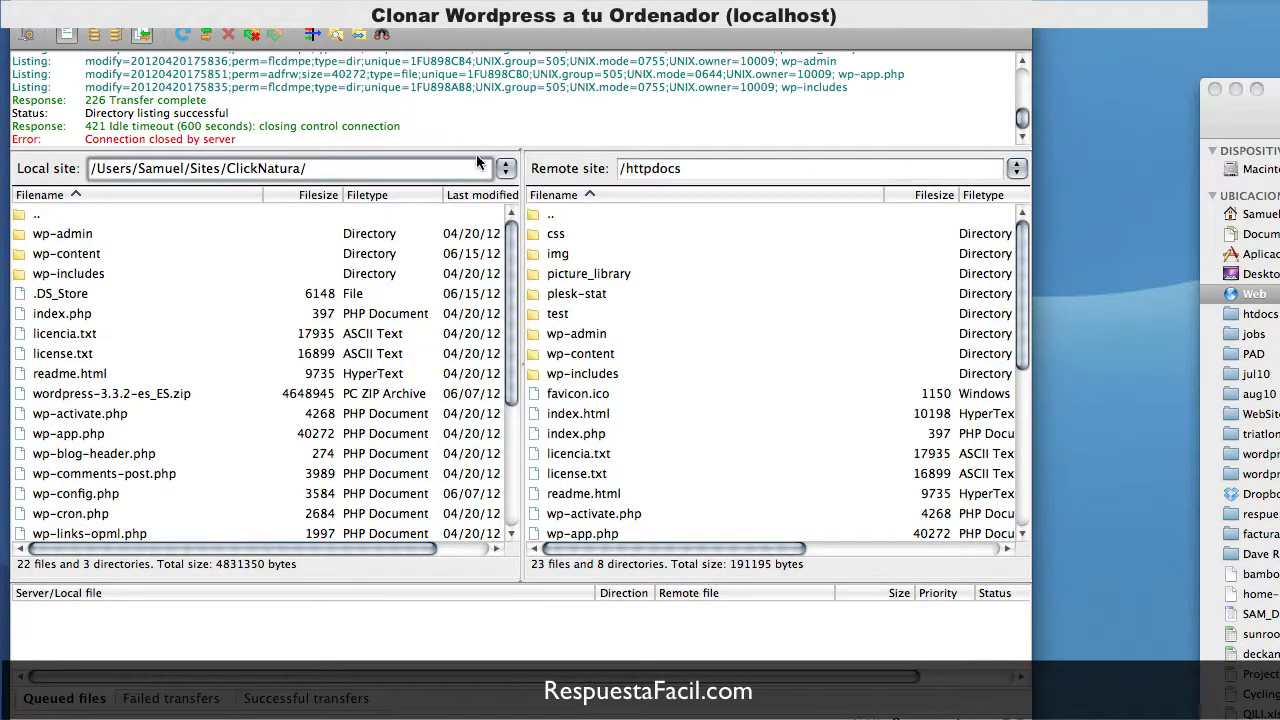
{"action": "key", "text": "Return"}
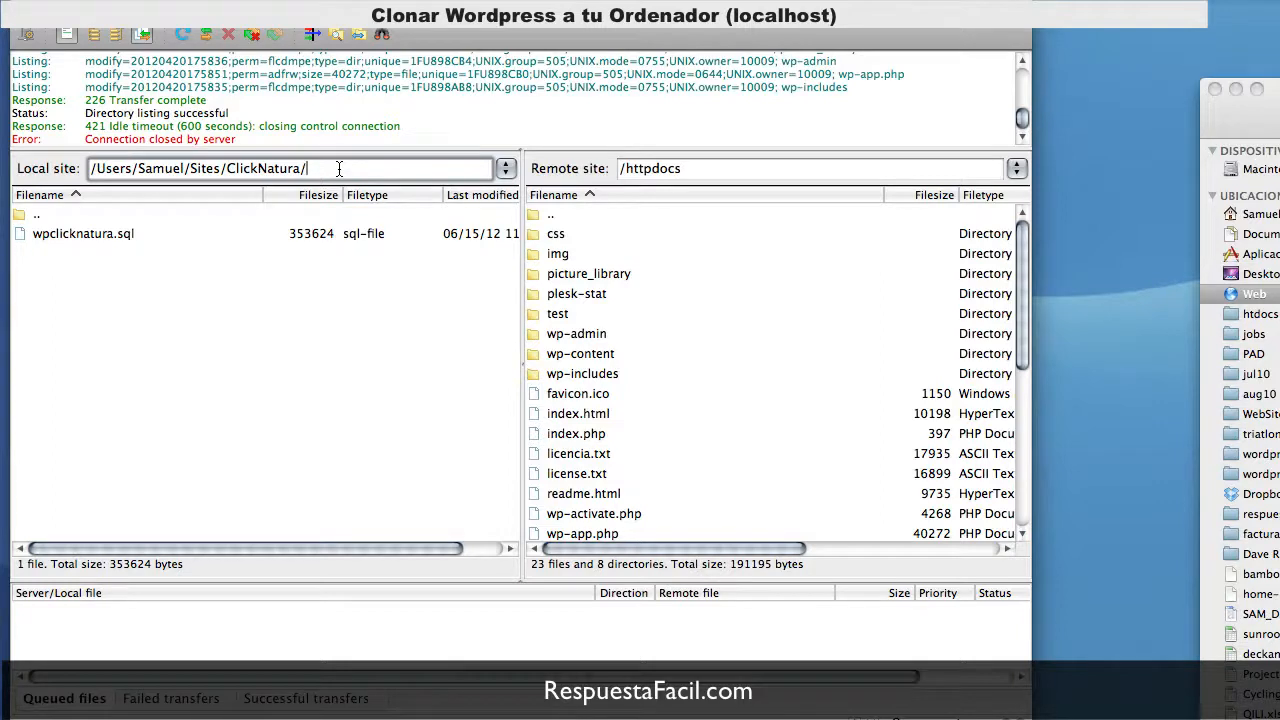
{"action": "left_click", "coordinate": [576, 237]}
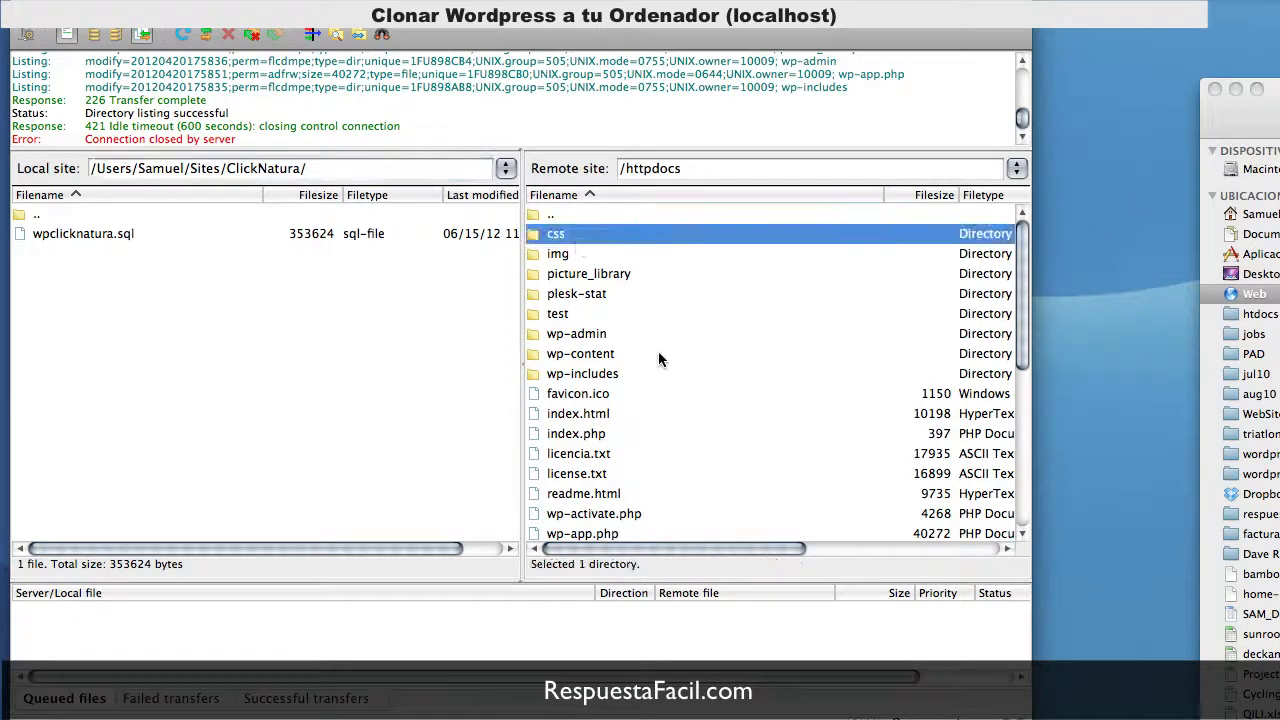
{"action": "key", "text": "super+a"}
{"action": "left_click_drag", "start_coordinate": [1019, 321], "coordinate": [1025, 286]}
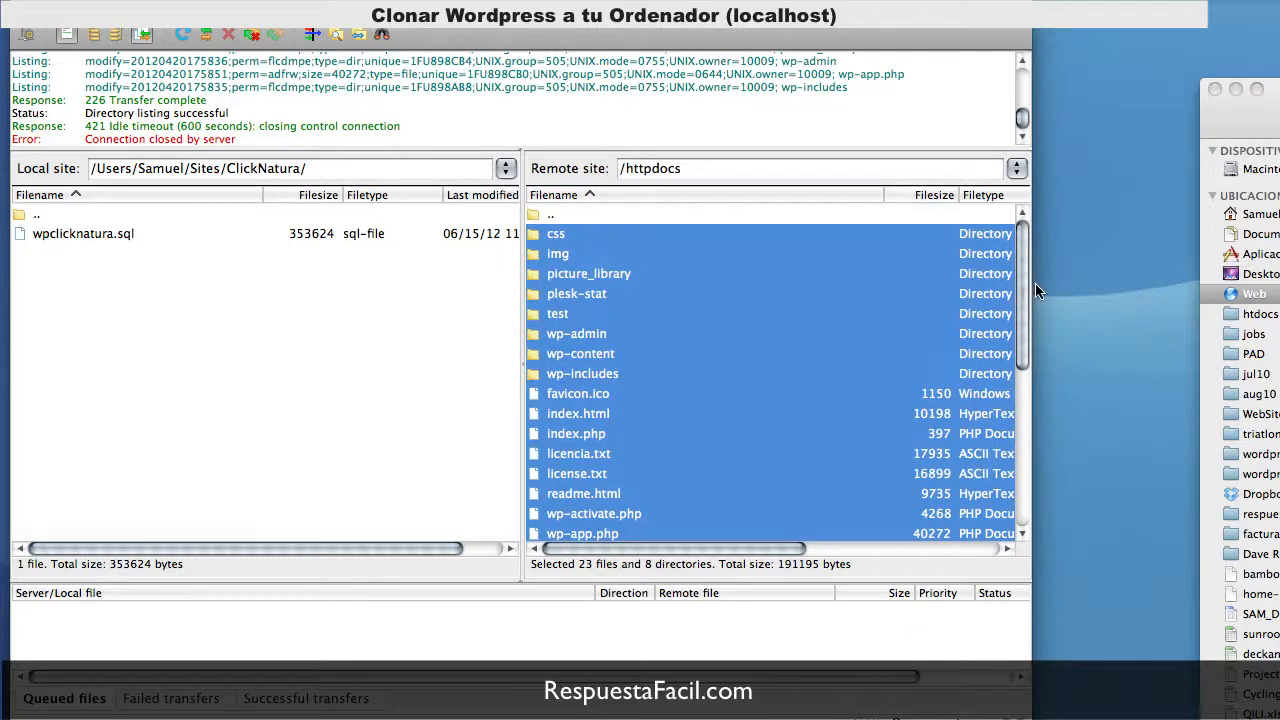
{"action": "right_click", "coordinate": [550, 257]}
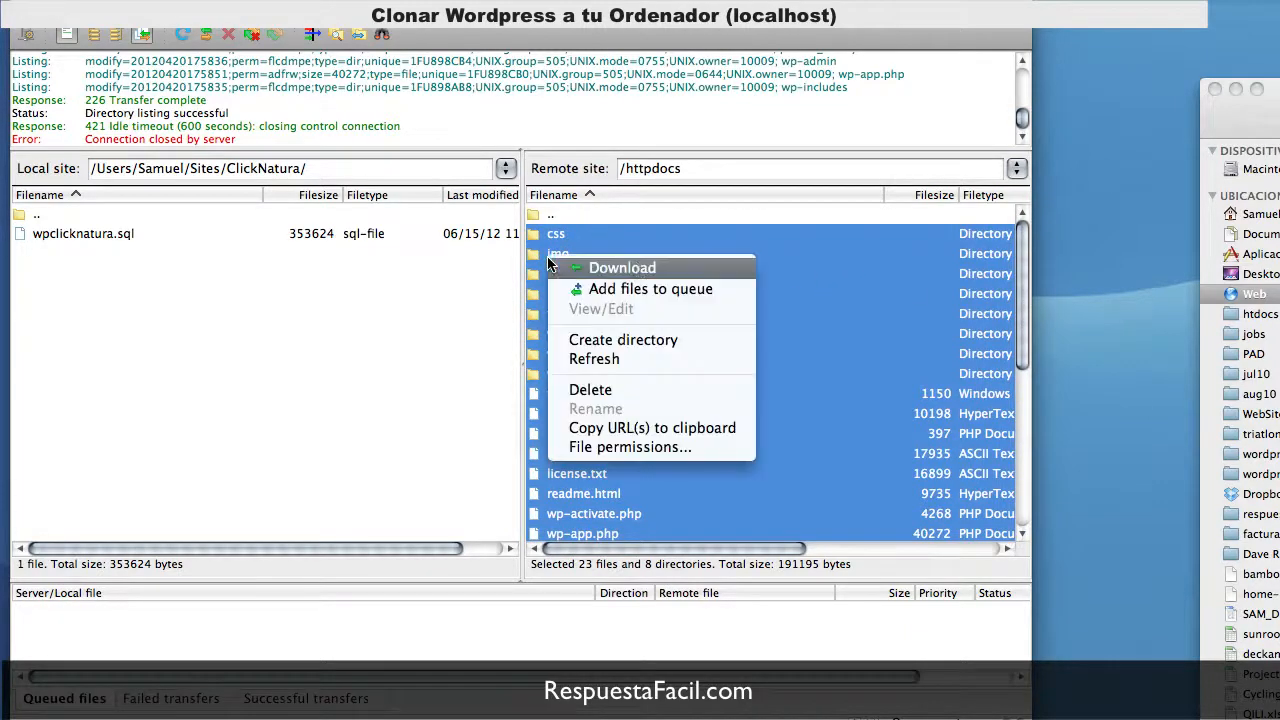
{"action": "left_click", "coordinate": [638, 268]}
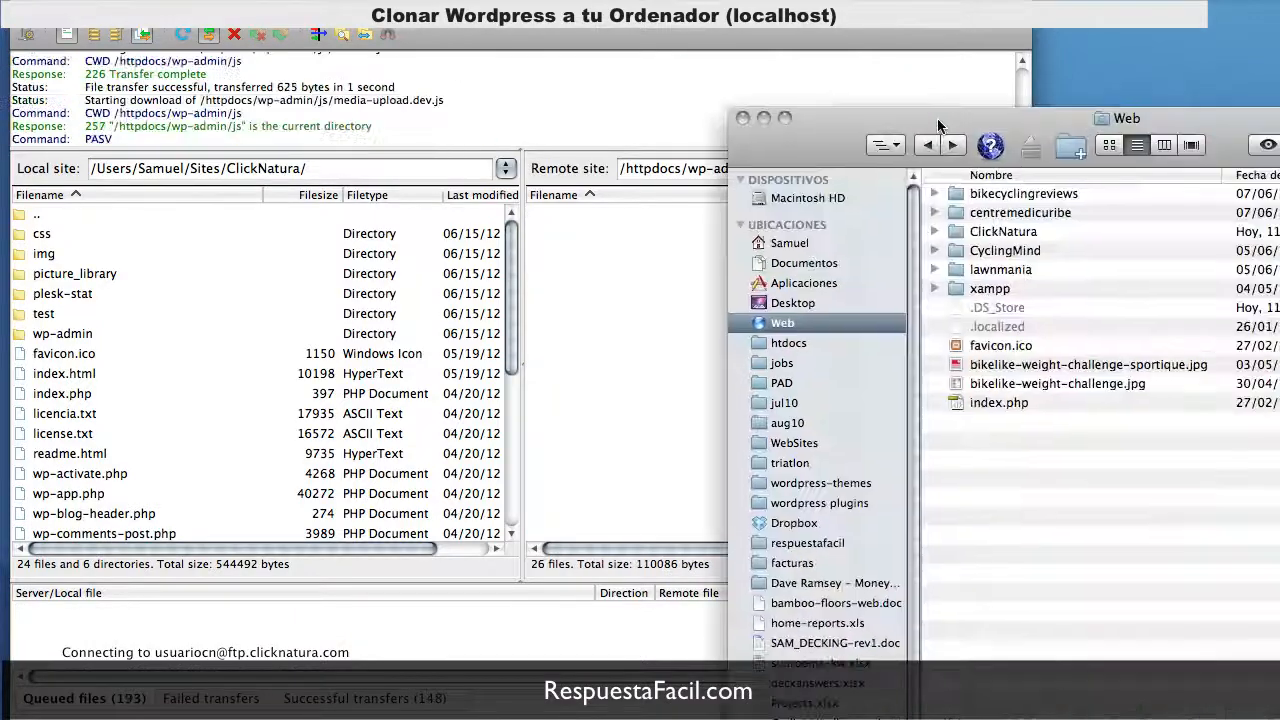
Step: Open wpclicknatura.sql from the ClickNatura folder in the text editor
{"action": "left_click_drag", "start_coordinate": [940, 125], "coordinate": [316, 12]}
{"action": "double_click", "coordinate": [312, 134]}
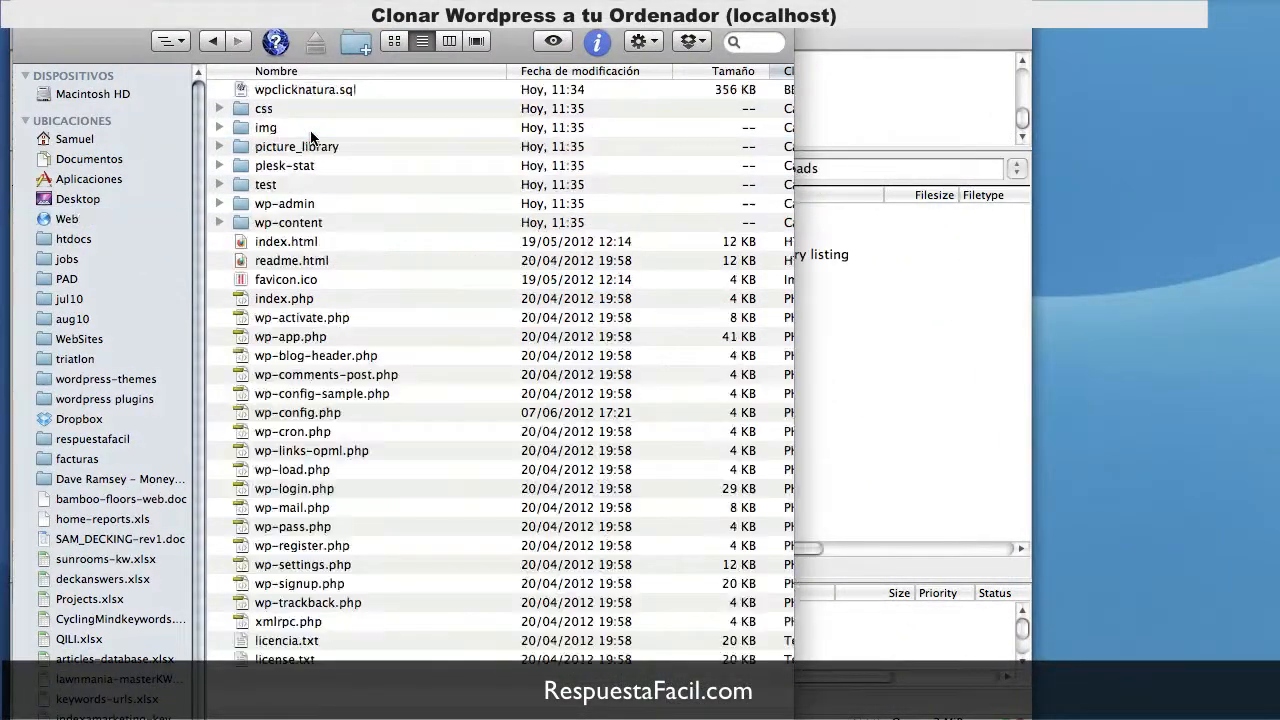
{"action": "left_click", "coordinate": [316, 89]}
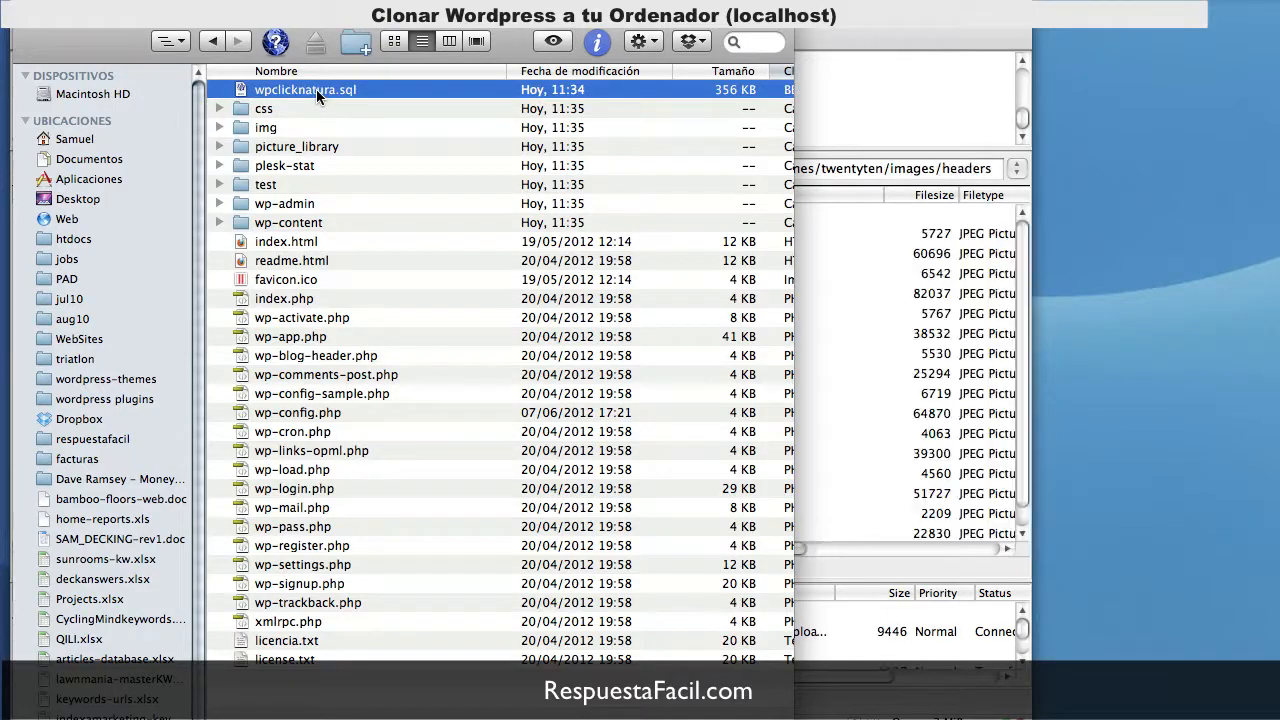
{"action": "double_click", "coordinate": [316, 89]}
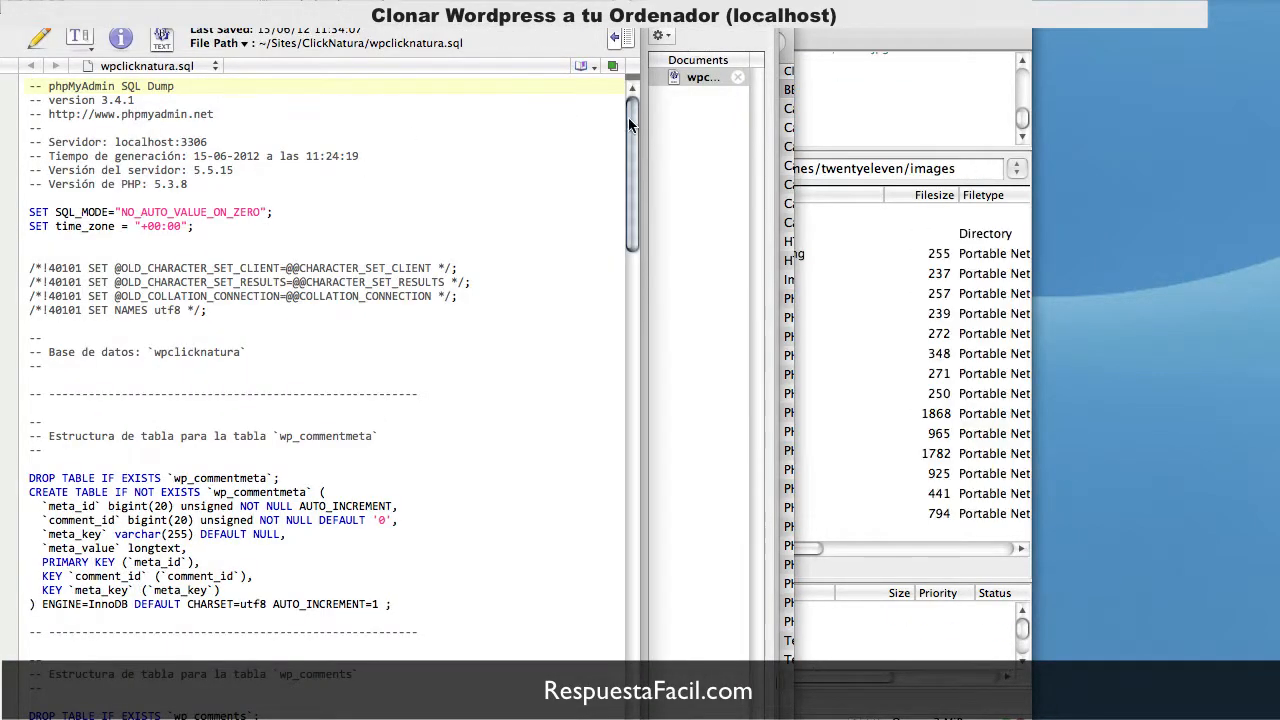
{"action": "mouse_move", "coordinate": [630, 119]}
{"action": "left_mouse_down"}
{"action": "mouse_move", "coordinate": [640, 712]}
{"action": "mouse_move", "coordinate": [663, 524]}
{"action": "mouse_move", "coordinate": [640, 358]}
{"action": "mouse_move", "coordinate": [651, 132]}
{"action": "left_mouse_up"}
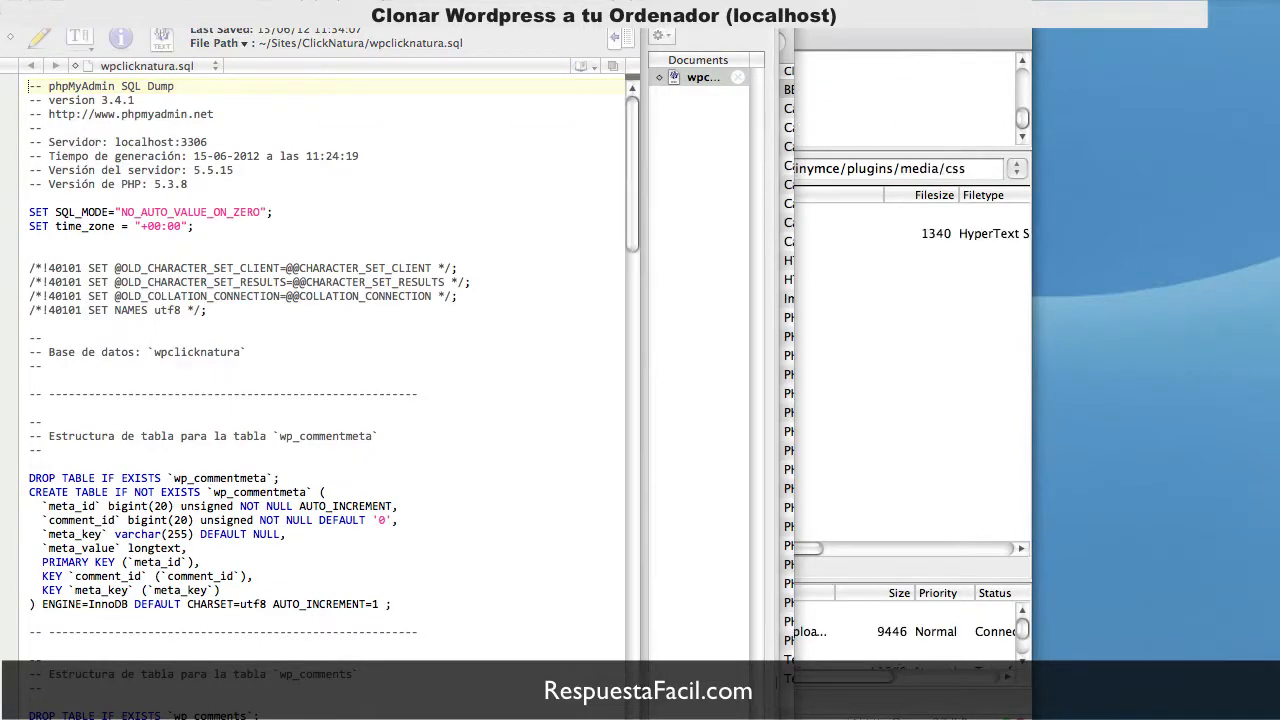
{"action": "left_click", "coordinate": [575, 504]}
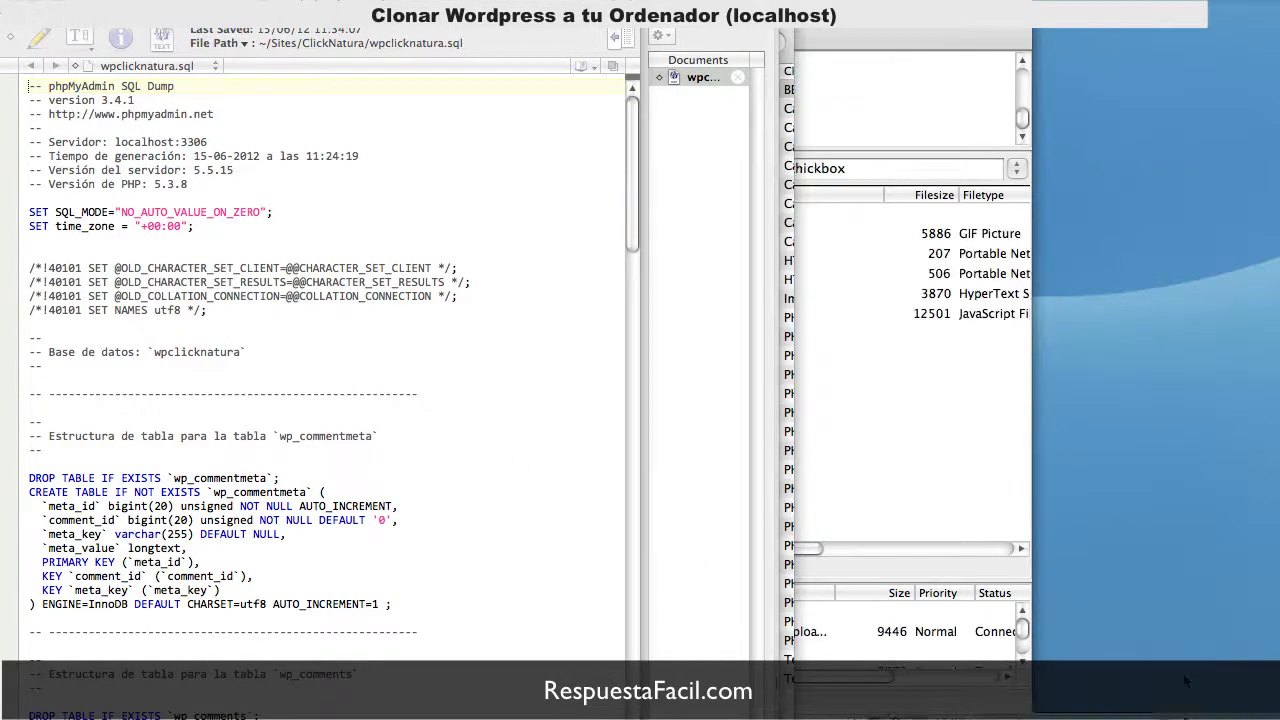
{"action": "key", "text": "super+f"}
{"action": "type", "text": "http://www.clicknatura.com"}
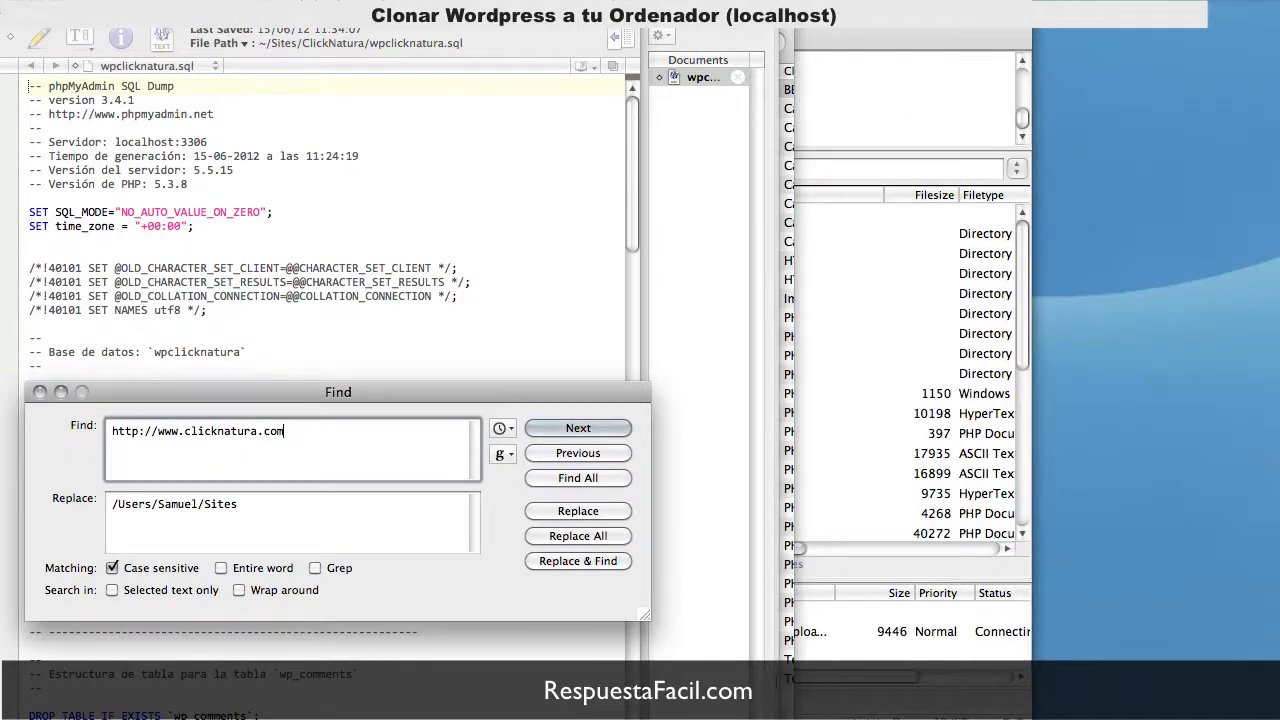
{"action": "key", "text": "super+Tab"}
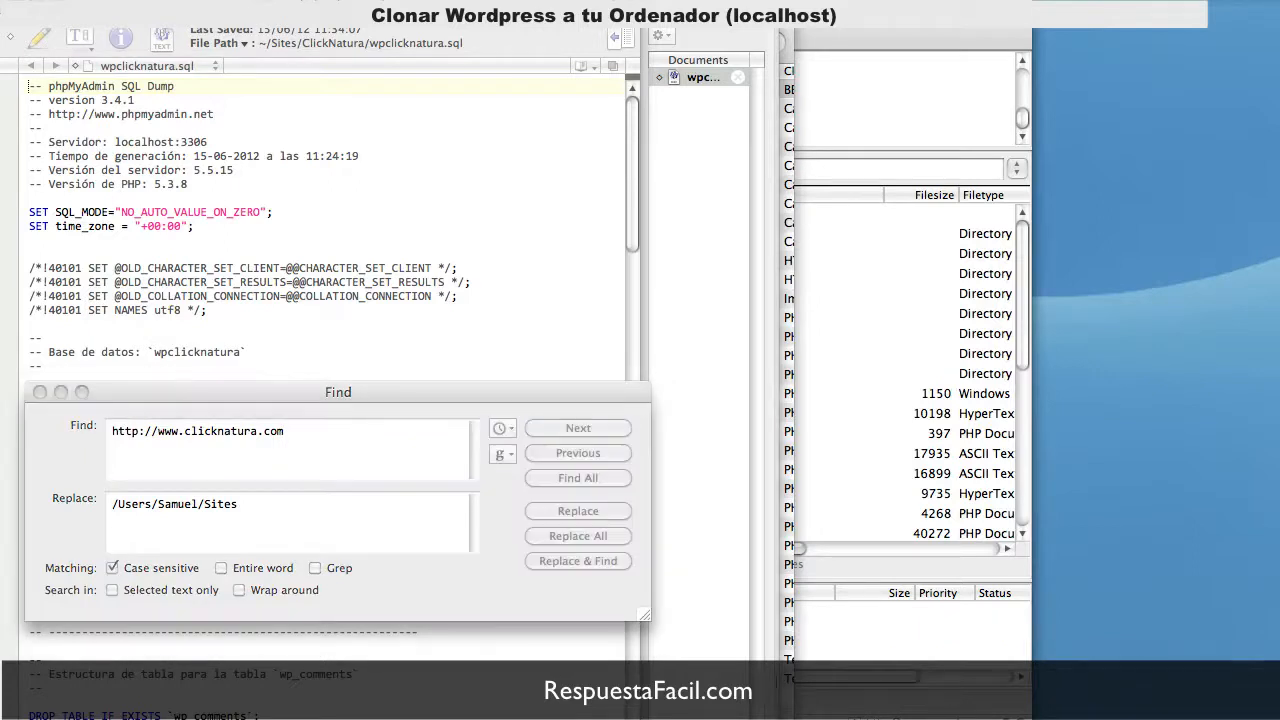
{"action": "left_click", "coordinate": [513, 465]}
{"action": "triple_click", "coordinate": [268, 517]}
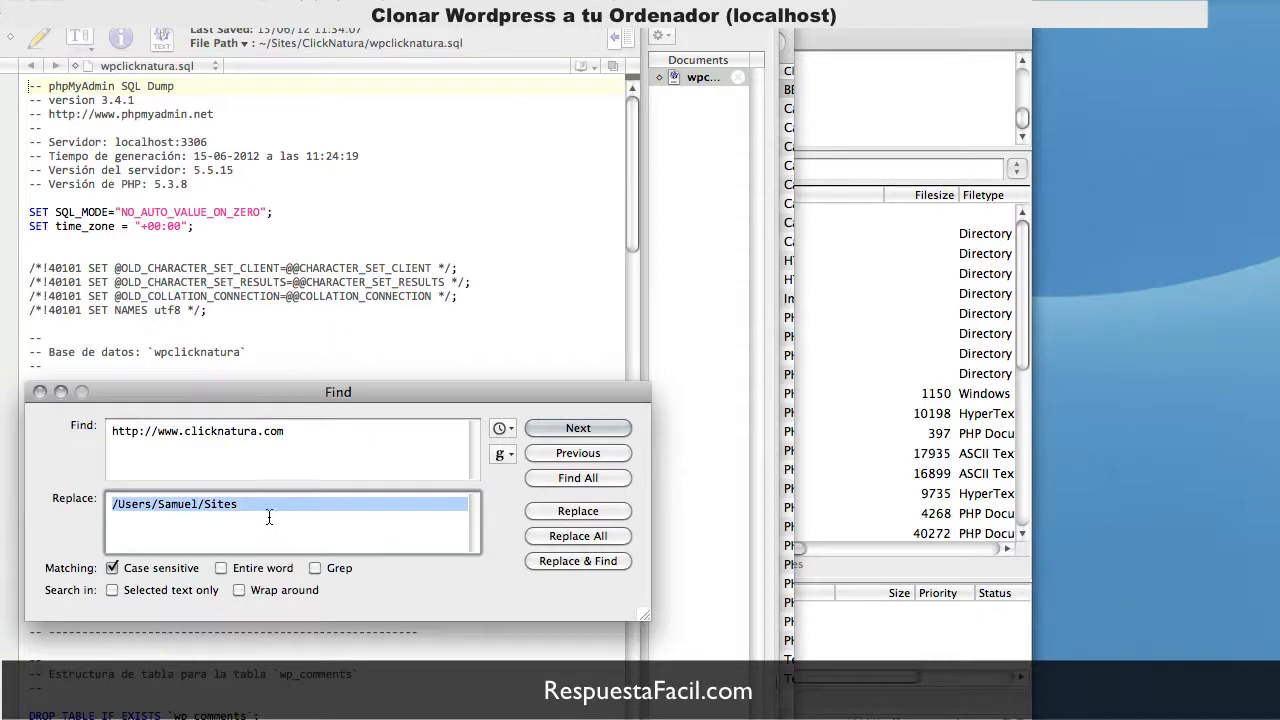
{"action": "type", "text": "http://localhost/clicknatura"}
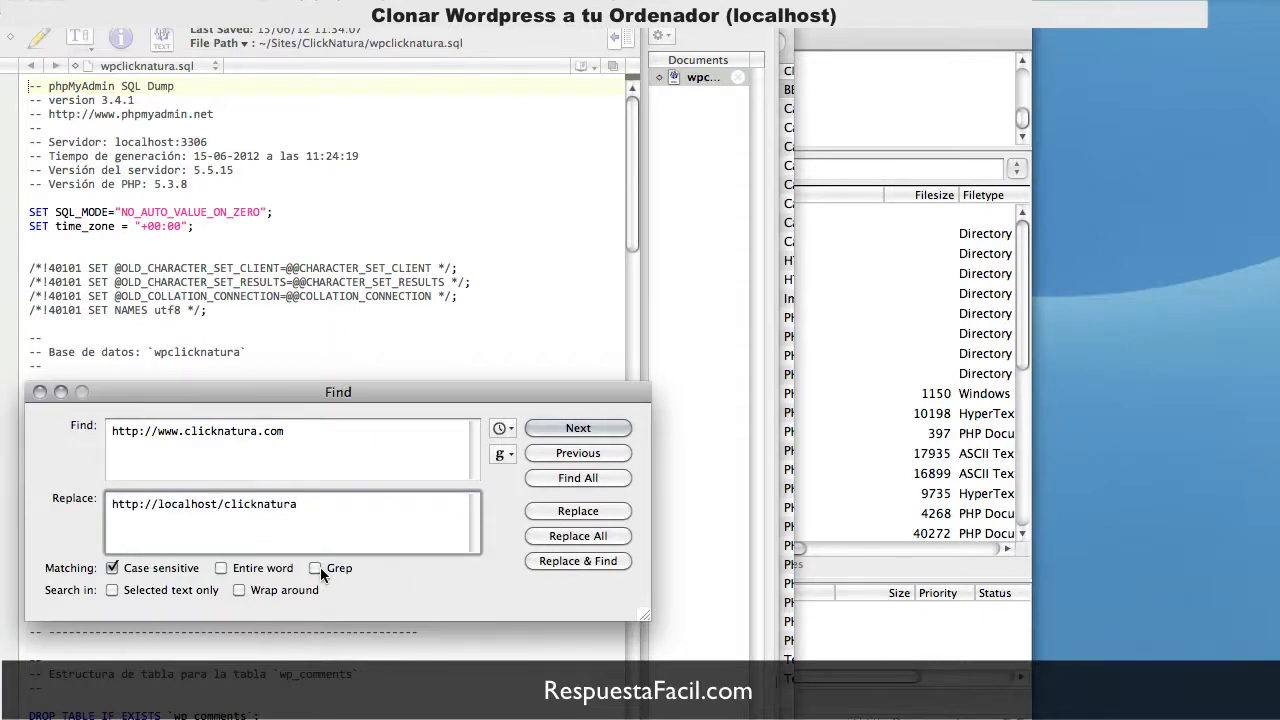
{"action": "left_click_drag", "start_coordinate": [386, 396], "coordinate": [384, 312]}
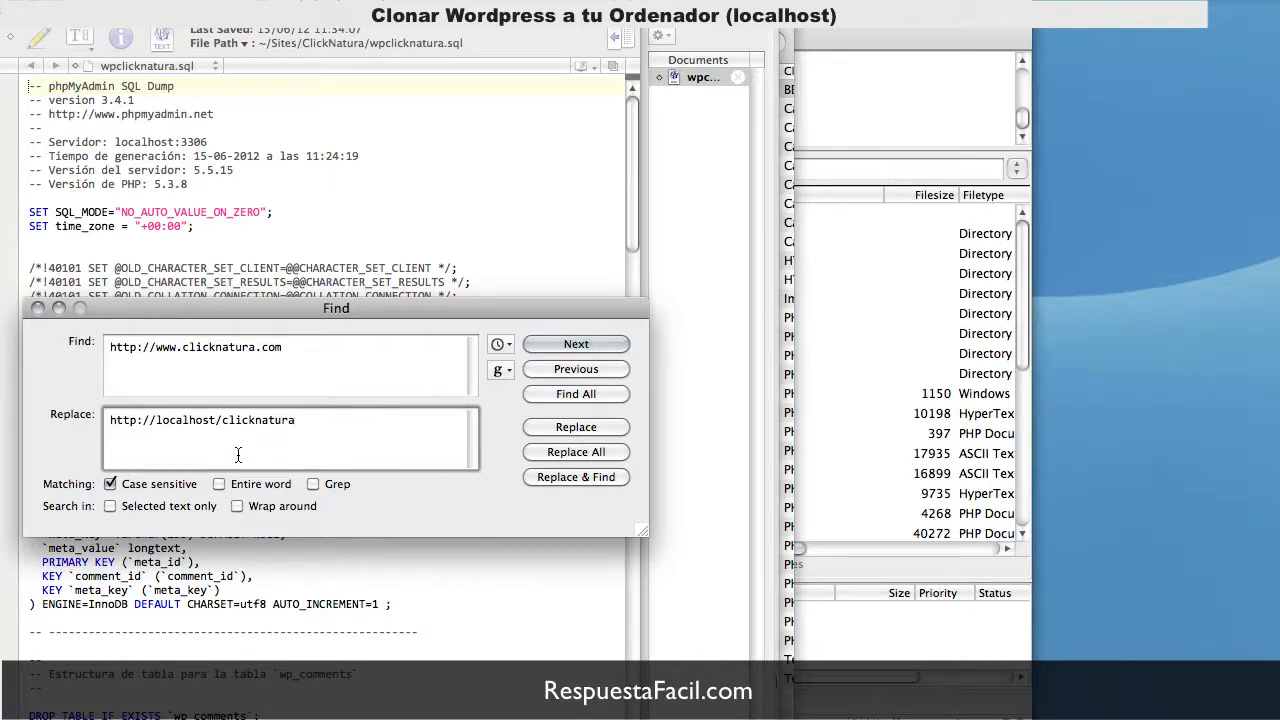
{"action": "left_click", "coordinate": [575, 453]}
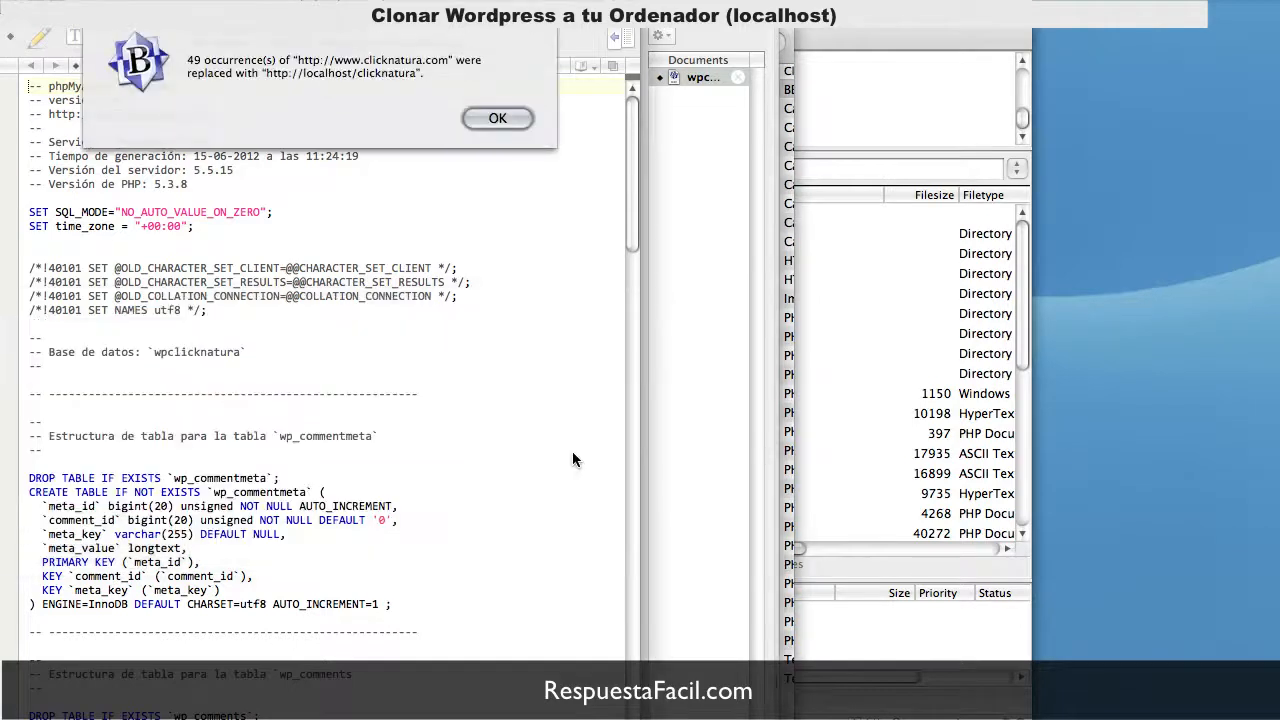
{"action": "left_click", "coordinate": [485, 116]}
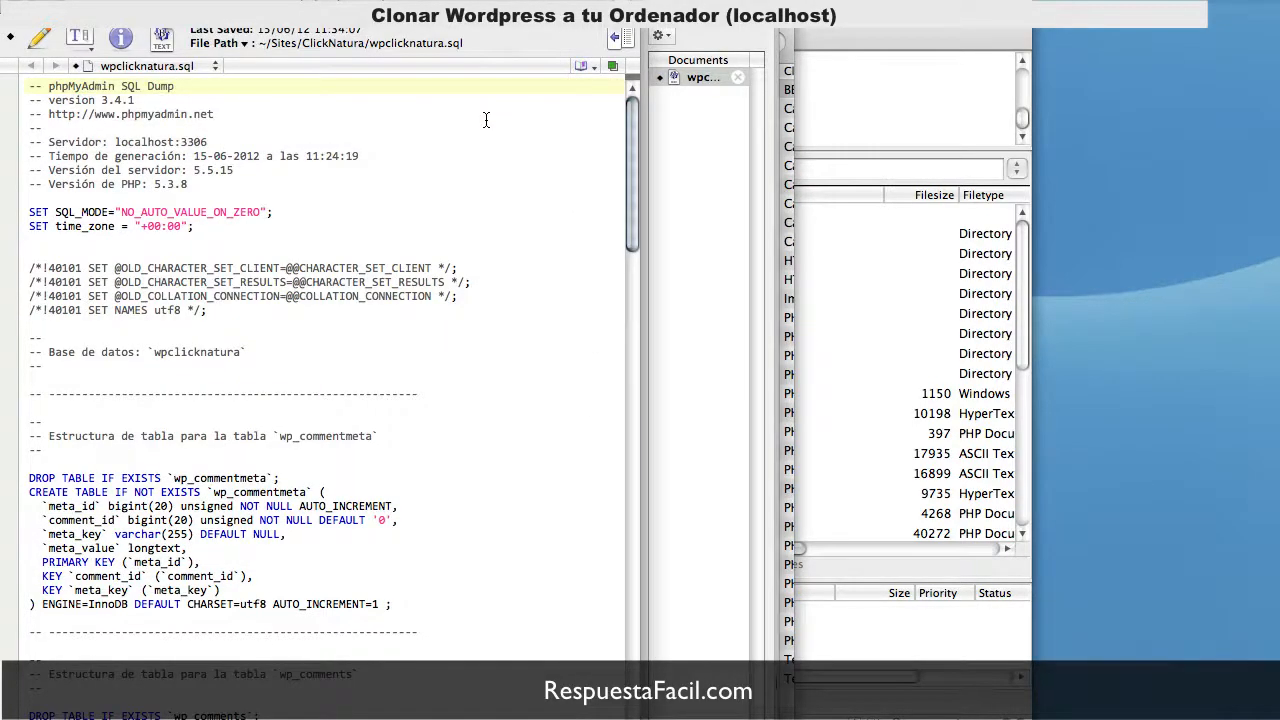
{"action": "key", "text": "super+f"}
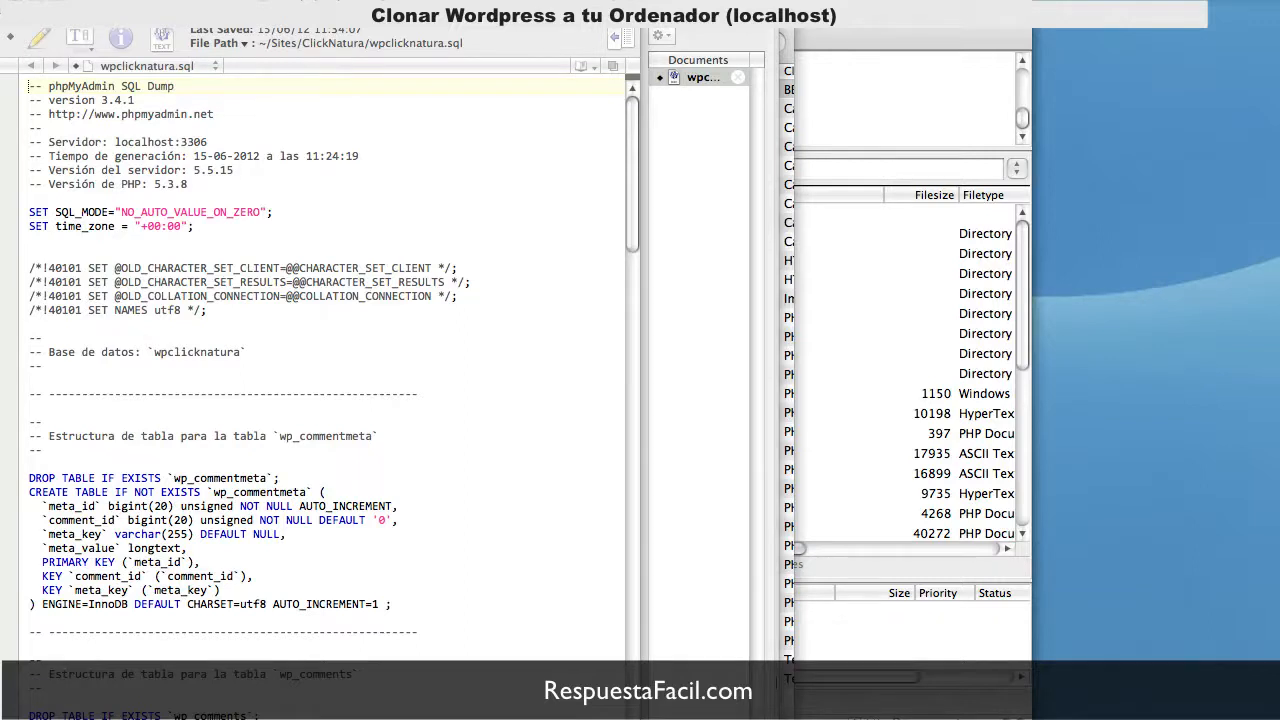
{"action": "left_click", "coordinate": [524, 458]}
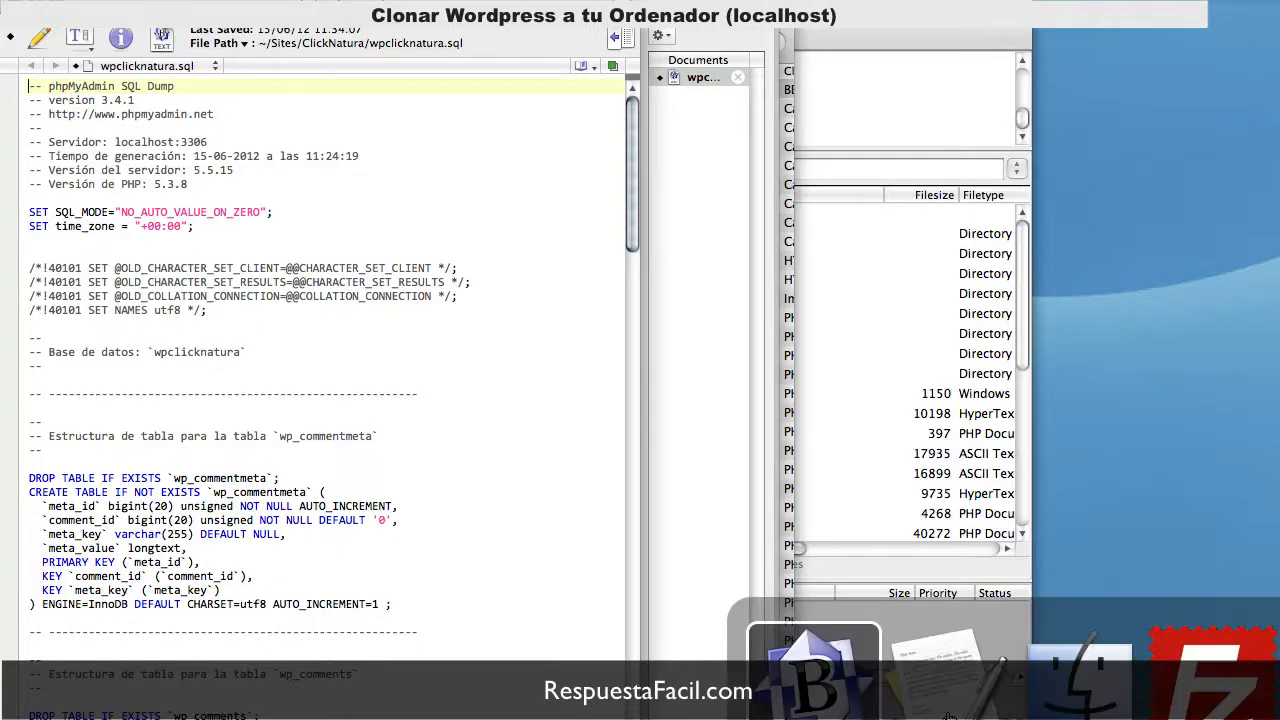
Step: Go up to the server root and back into httpdocs, then select the /httpdocs remote path
{"action": "left_click", "coordinate": [1244, 712]}
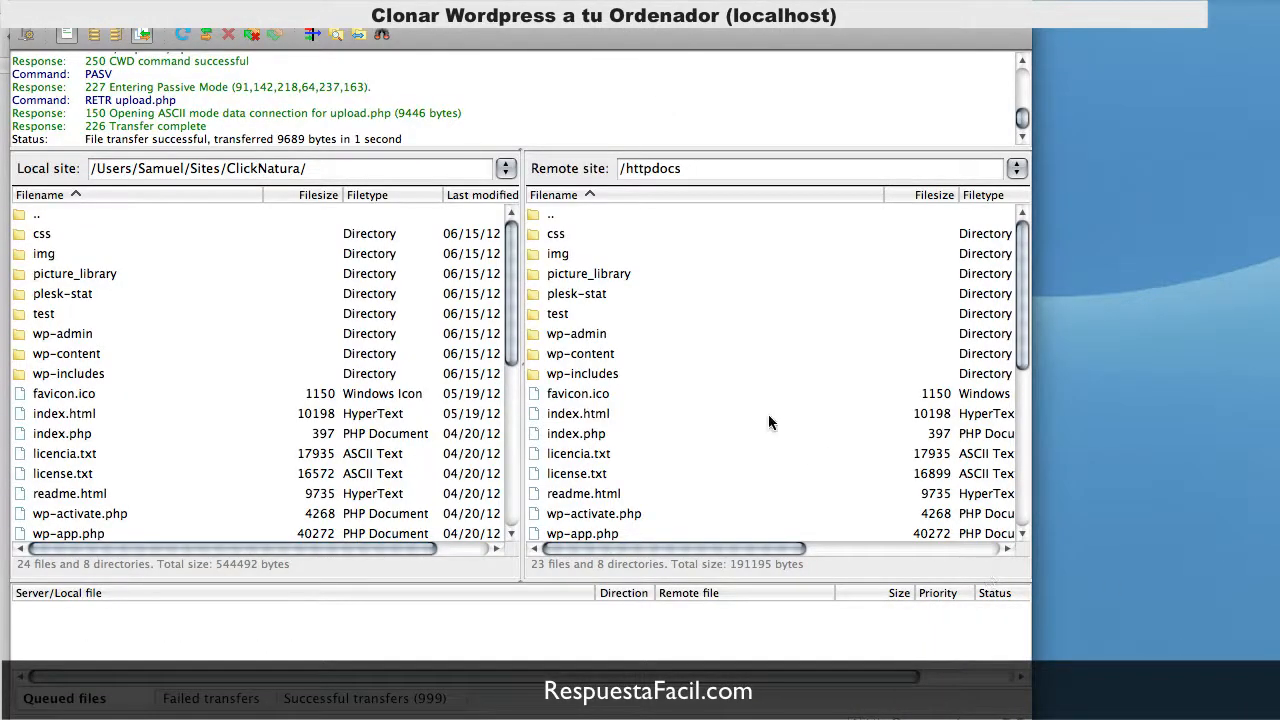
{"action": "left_click", "coordinate": [645, 170]}
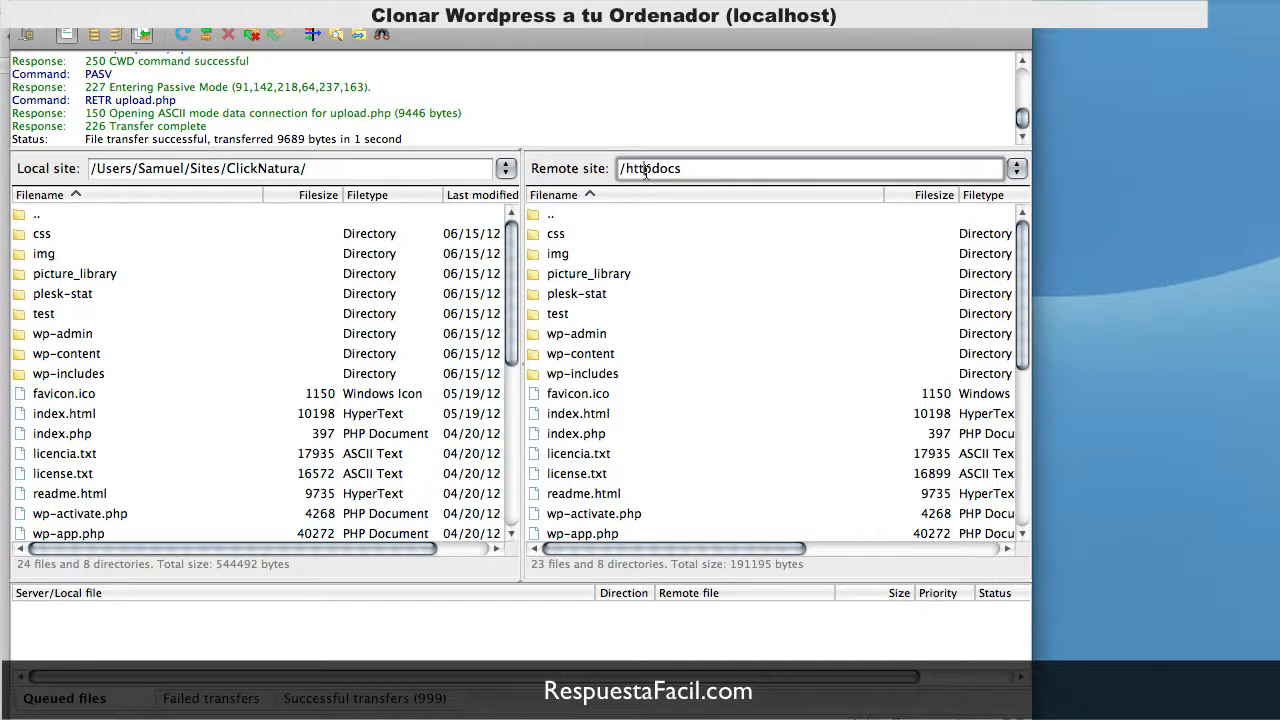
{"action": "double_click", "coordinate": [550, 218]}
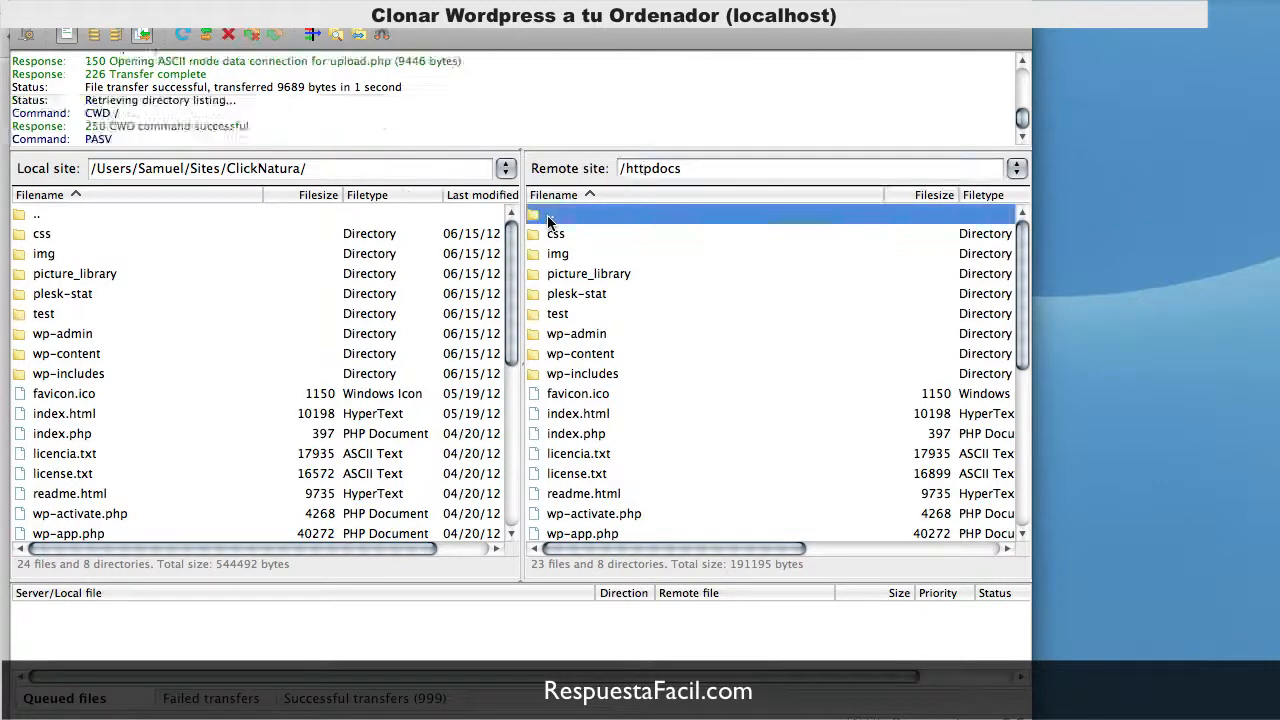
{"action": "left_click", "coordinate": [634, 168]}
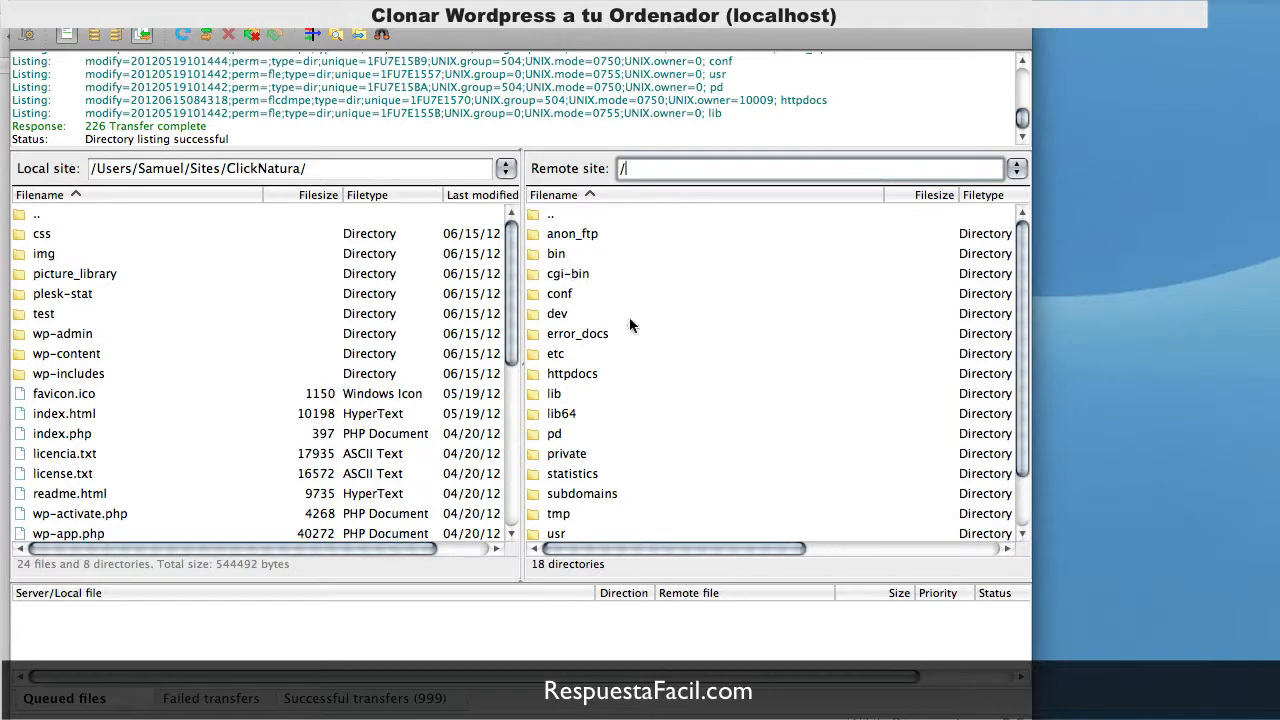
{"action": "mouse_move", "coordinate": [1025, 302]}
{"action": "left_mouse_down"}
{"action": "mouse_move", "coordinate": [1025, 357]}
{"action": "mouse_move", "coordinate": [1014, 286]}
{"action": "left_mouse_up"}
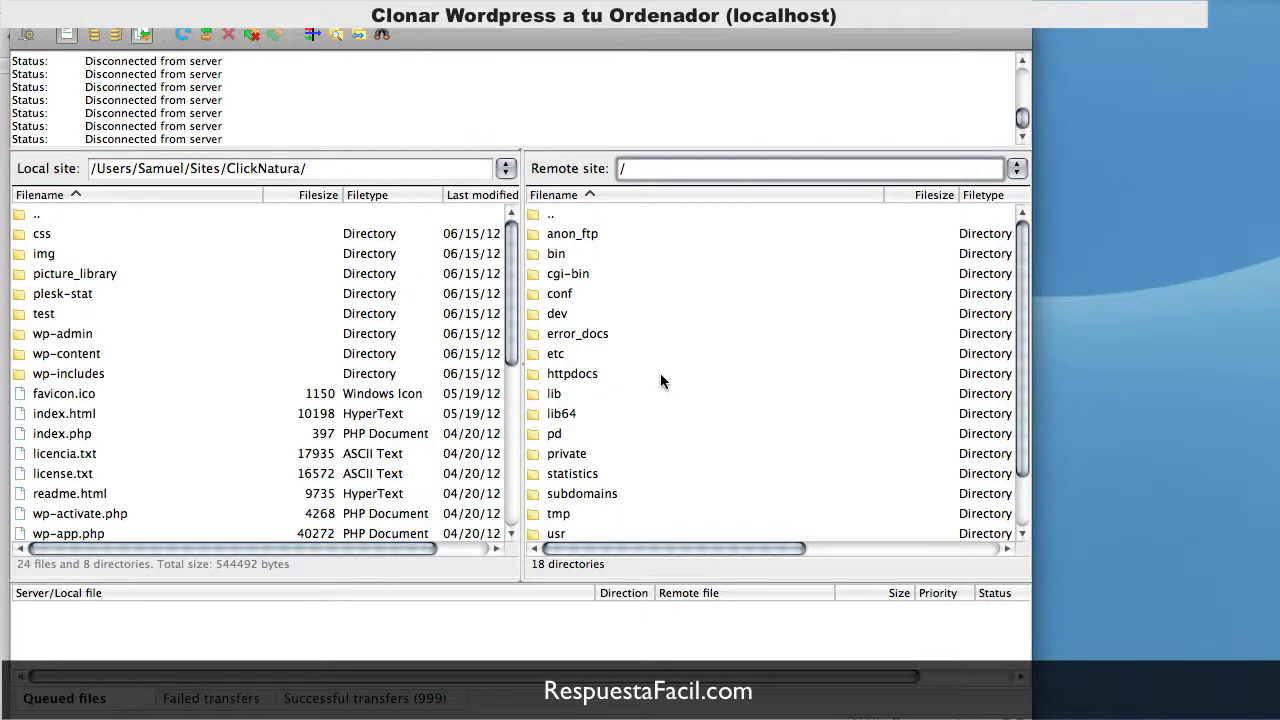
{"action": "double_click", "coordinate": [613, 375]}
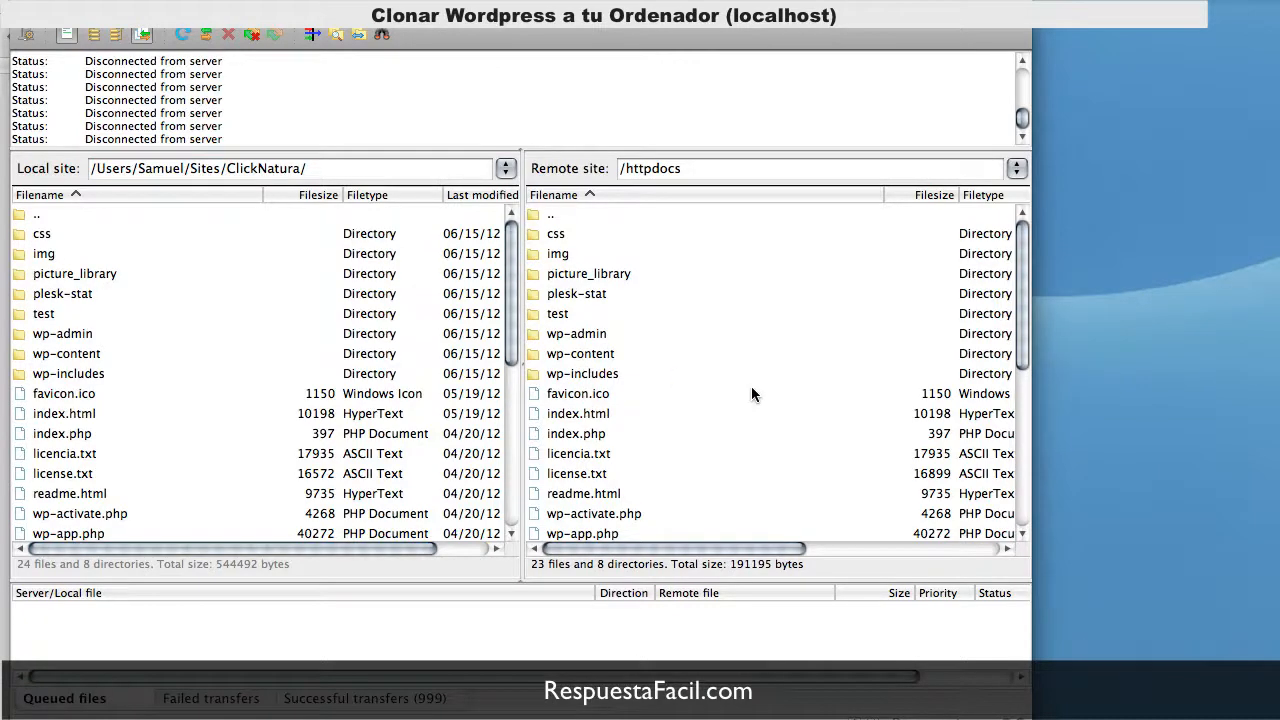
{"action": "scroll", "coordinate": [751, 391], "scroll_direction": "down", "scroll_amount": 5}
{"action": "scroll", "coordinate": [784, 462], "scroll_direction": "up", "scroll_amount": 5}
{"action": "left_click_drag", "start_coordinate": [724, 178], "coordinate": [573, 167]}
{"action": "key", "text": "super+c"}
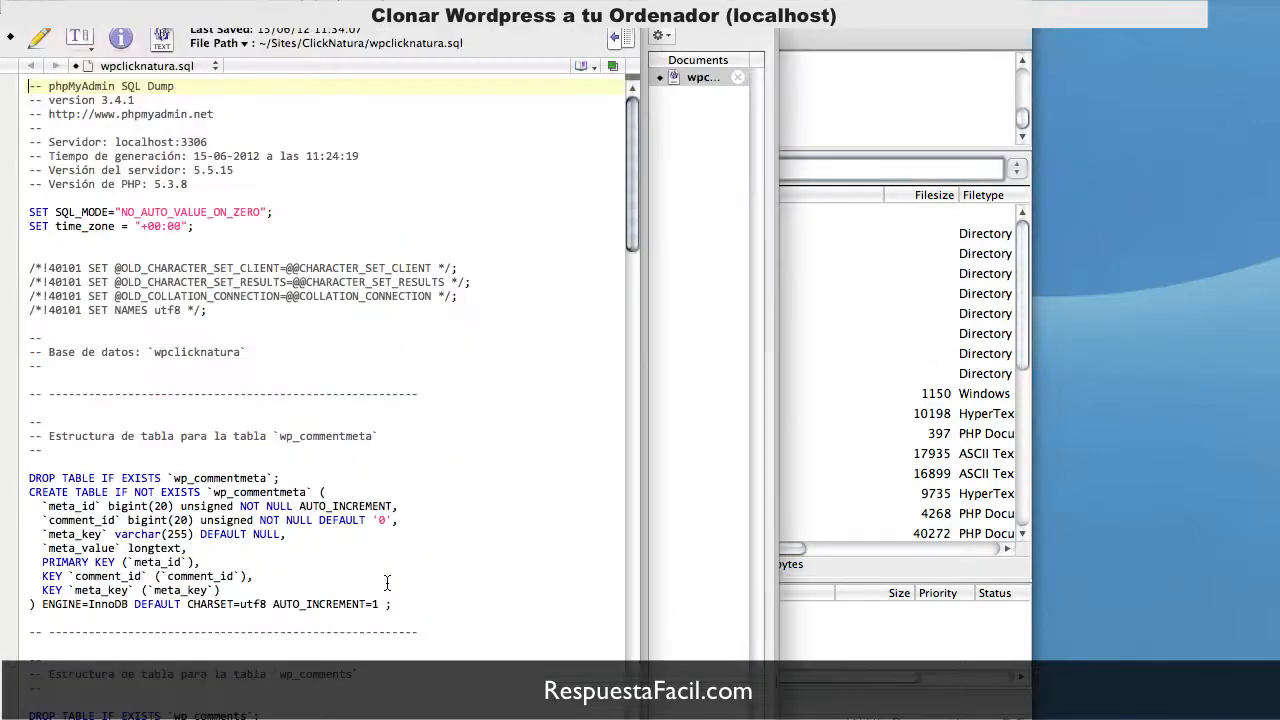
Step: Replace all /httpdocs occurrences with the local Sites/ClickNatura path in the dump and save it
{"action": "key", "text": "super+f"}
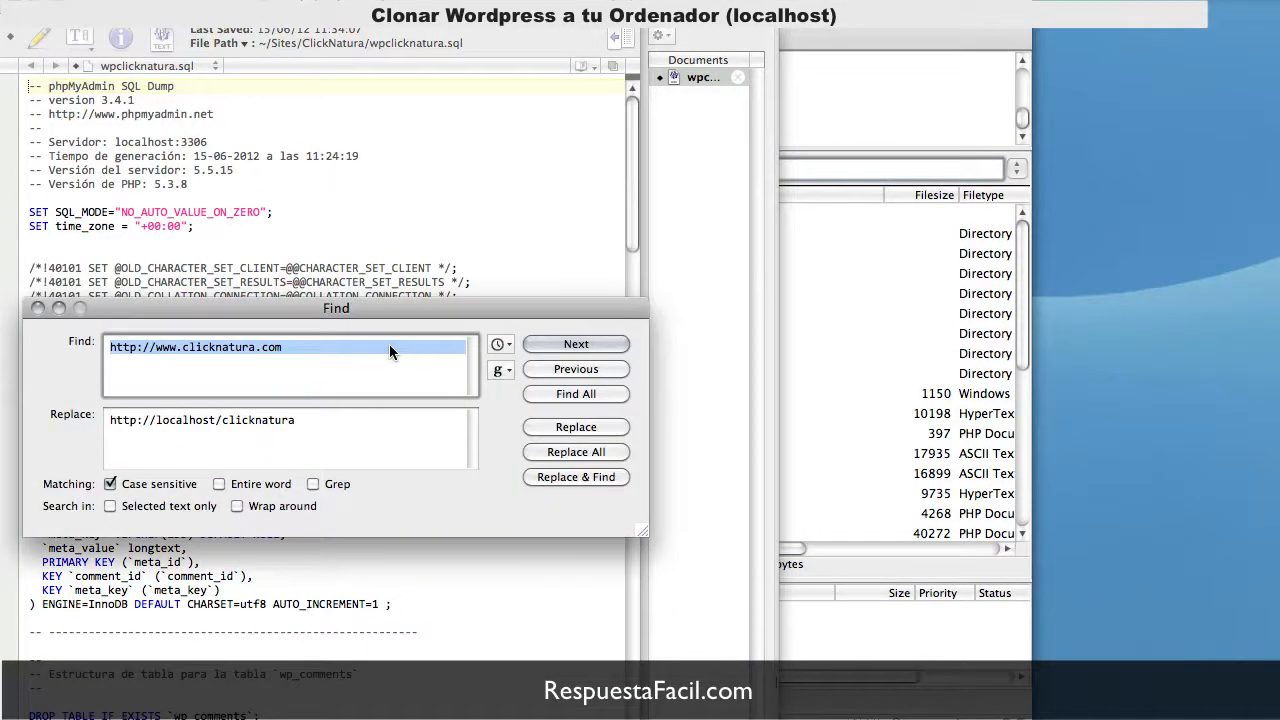
{"action": "key", "text": "super+v"}
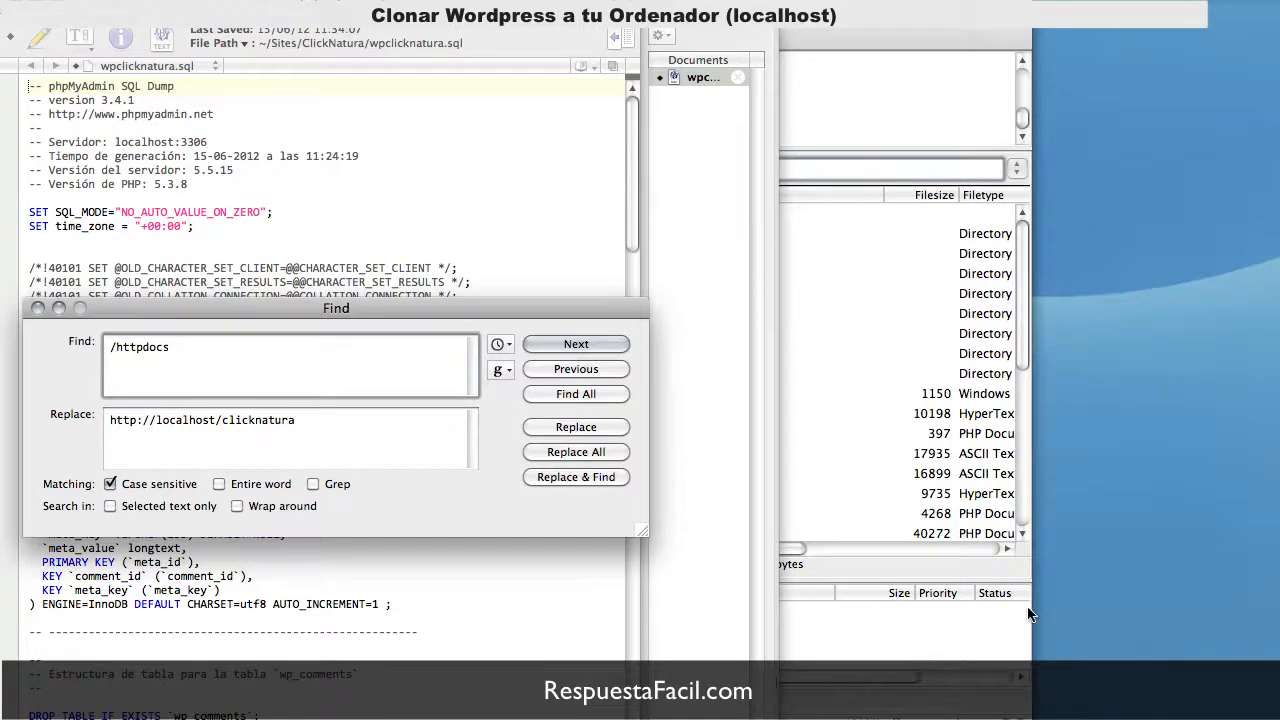
{"action": "left_click", "coordinate": [1120, 712]}
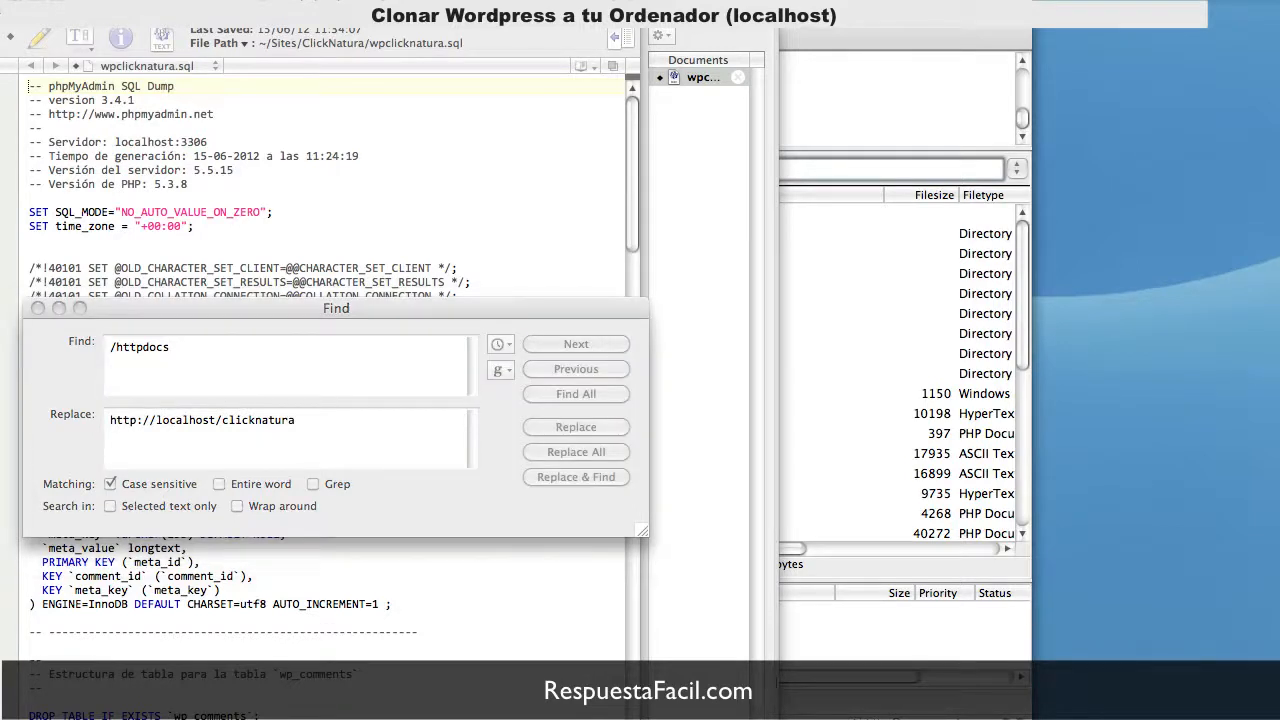
{"action": "left_click", "coordinate": [280, 434]}
{"action": "key", "text": "Tab"}
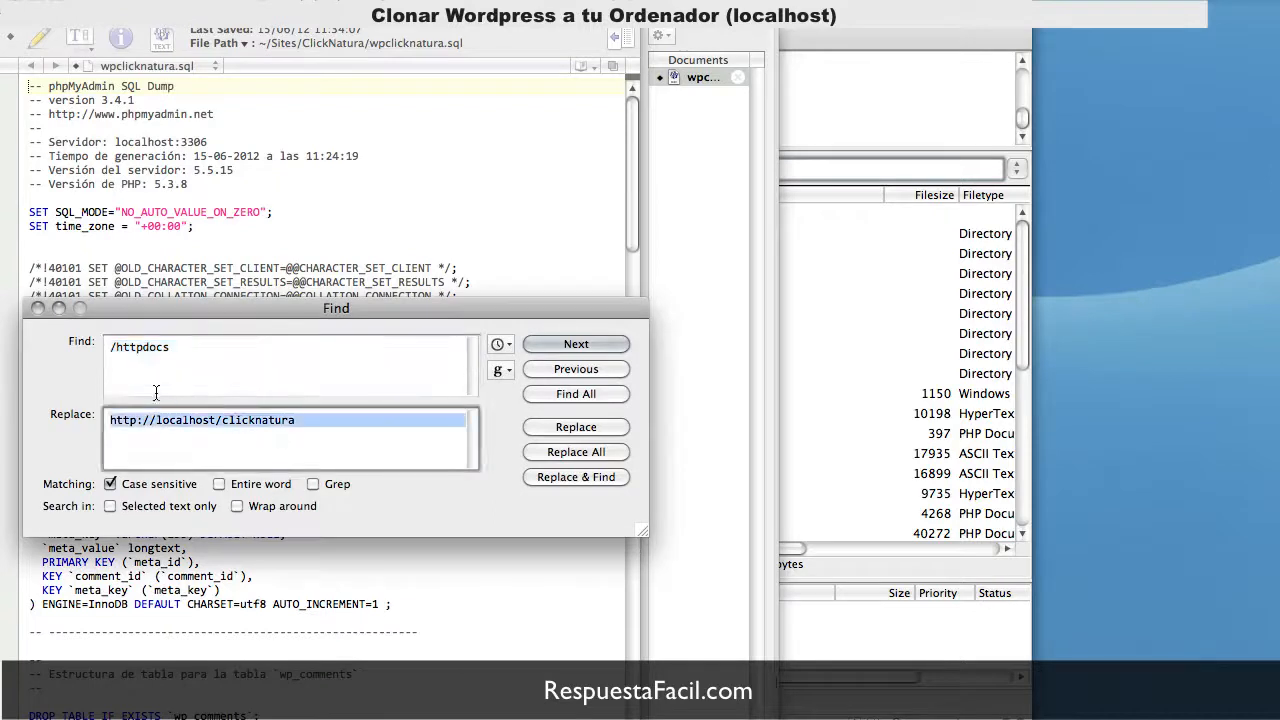
{"action": "type", "text": "/Users/Samuel/Sites/ClickNatura/"}
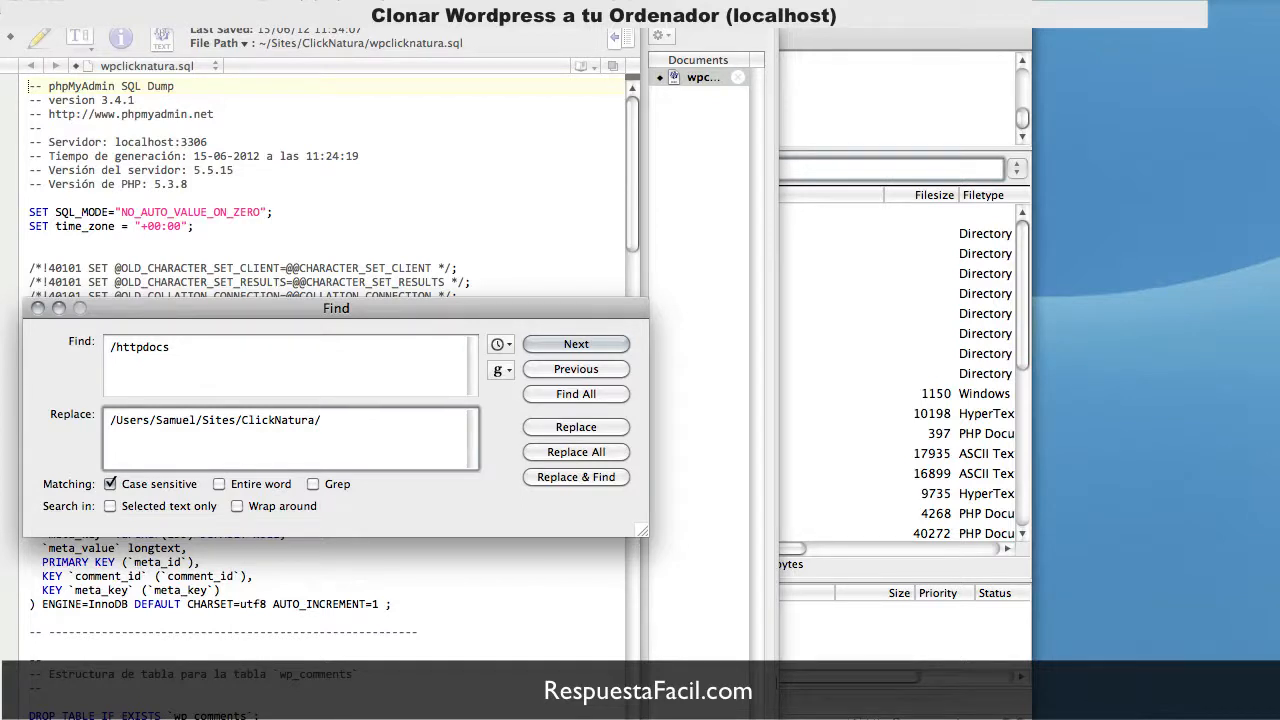
{"action": "left_click", "coordinate": [612, 452]}
{"action": "left_click", "coordinate": [37, 309]}
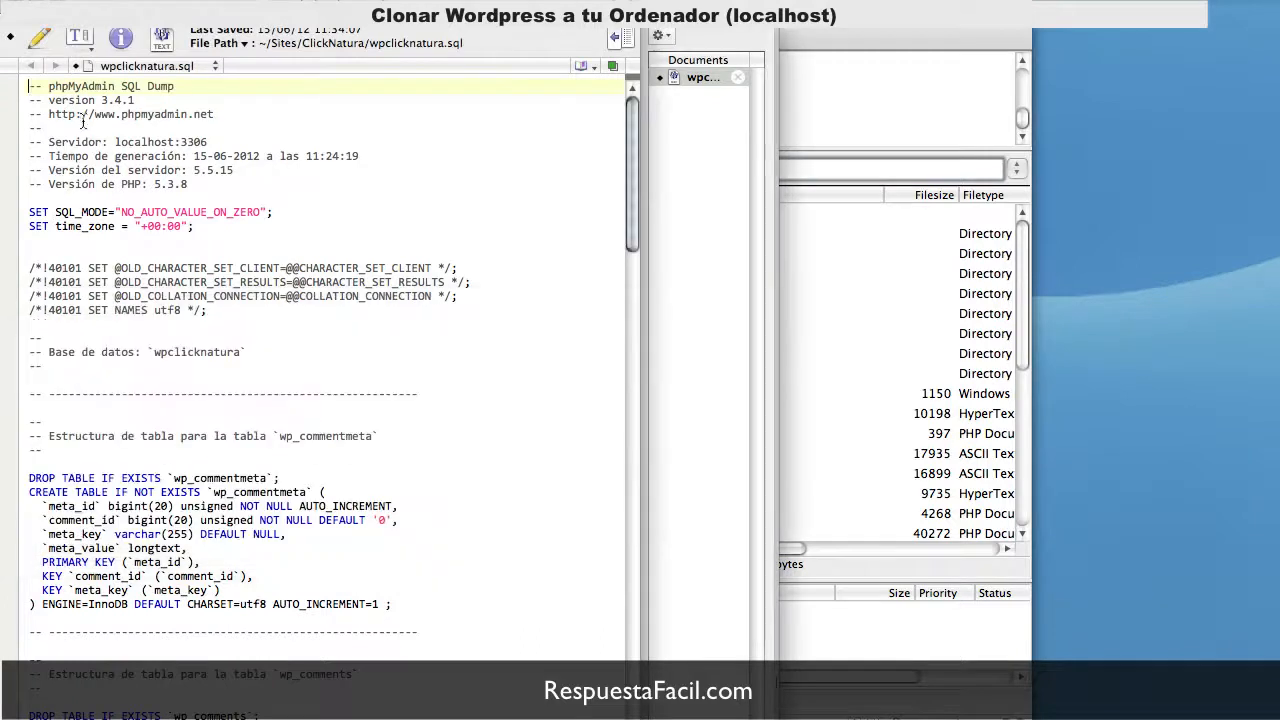
{"action": "key", "text": "super+s"}
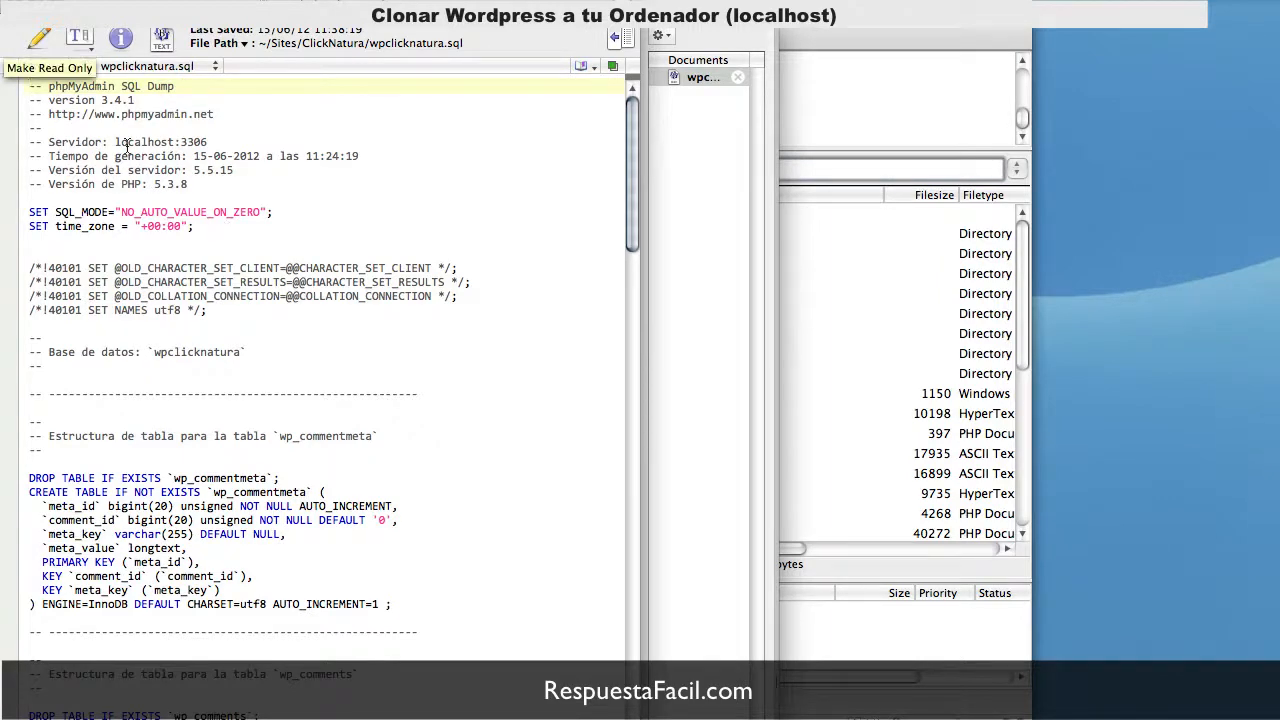
Step: Leave the SQL editor, load localhost/ in Chrome and open phpMyAdmin from the XAMPP page
{"action": "left_click", "coordinate": [14, 9]}
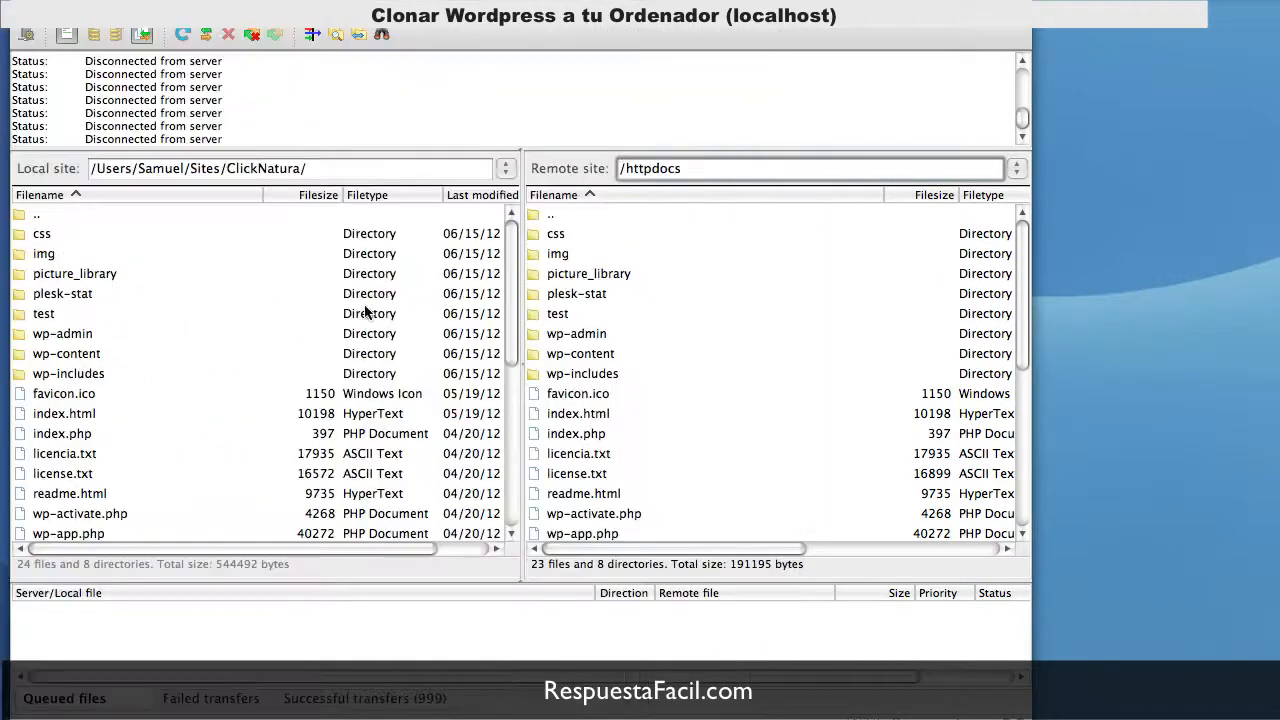
{"action": "key", "text": "super+Tab"}
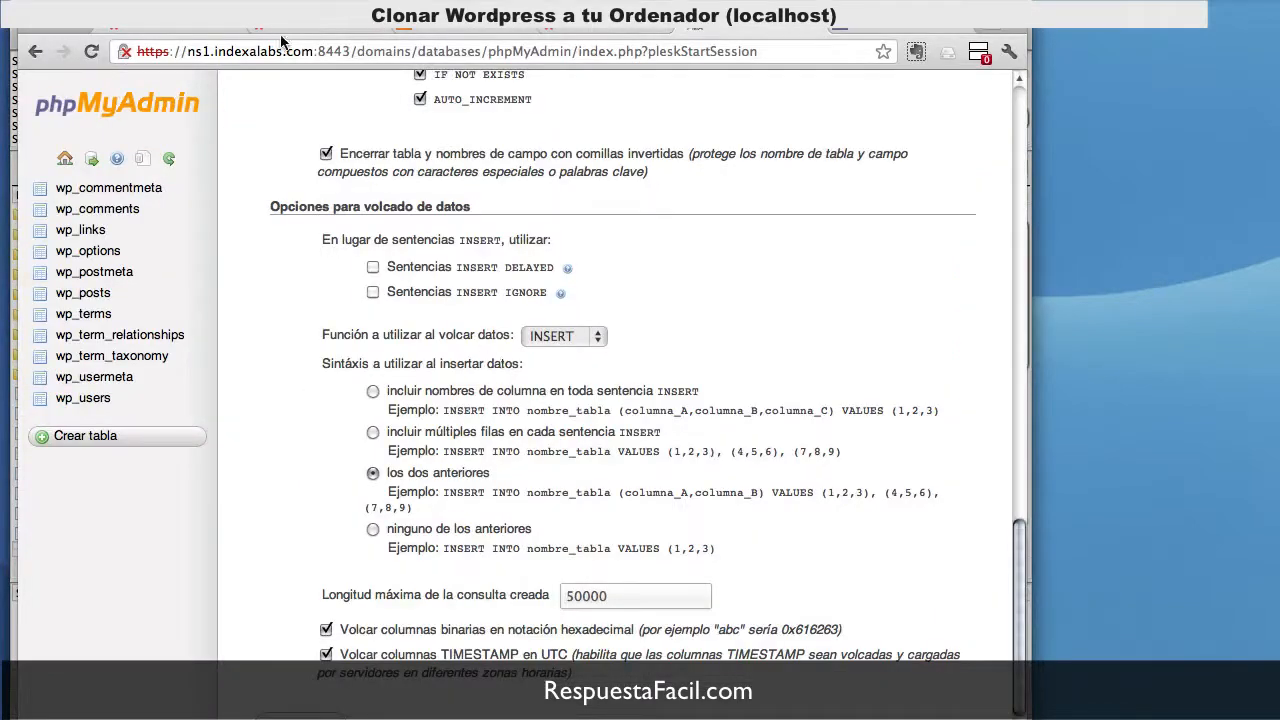
{"action": "left_click", "coordinate": [489, 30]}
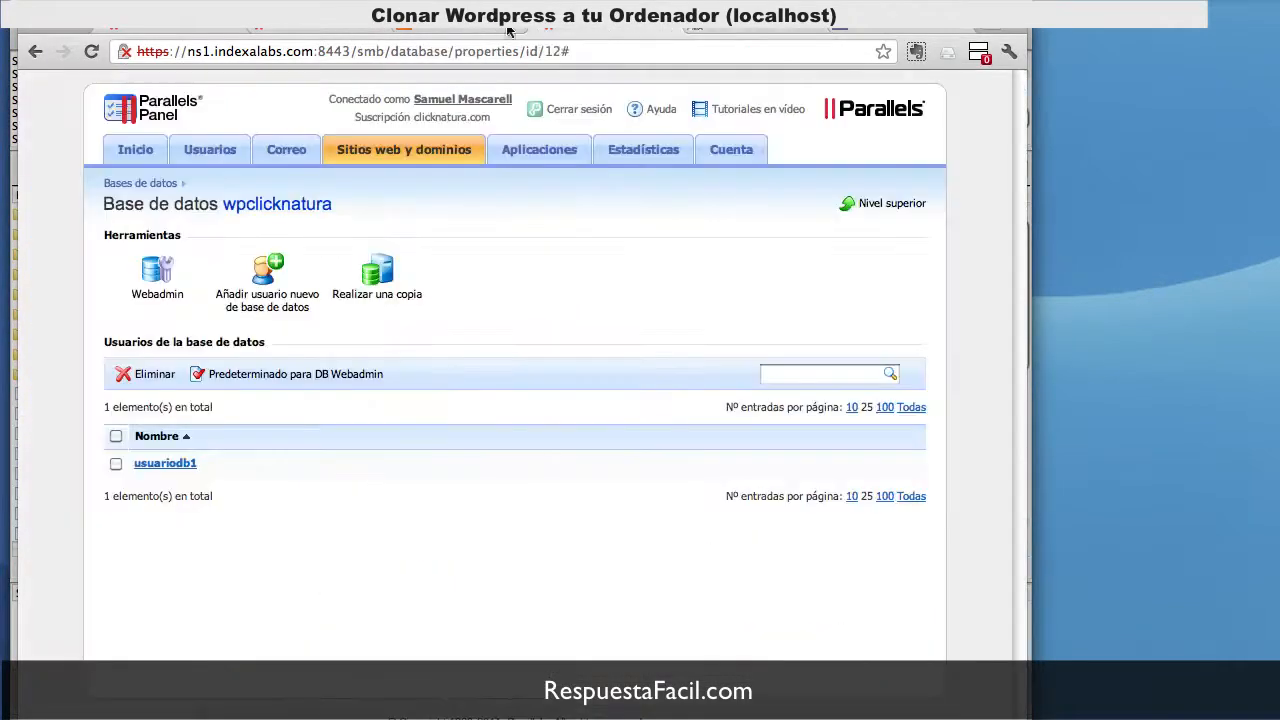
{"action": "left_click", "coordinate": [443, 29]}
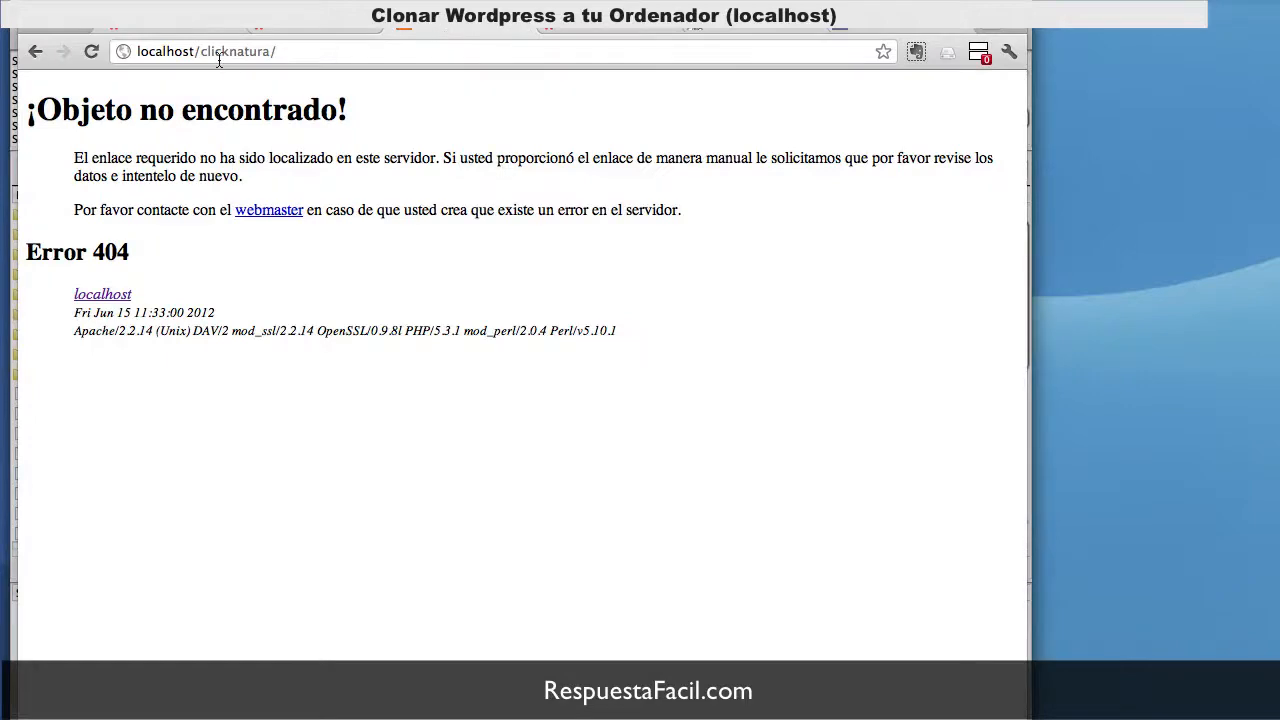
{"action": "left_click_drag", "start_coordinate": [201, 52], "coordinate": [307, 54]}
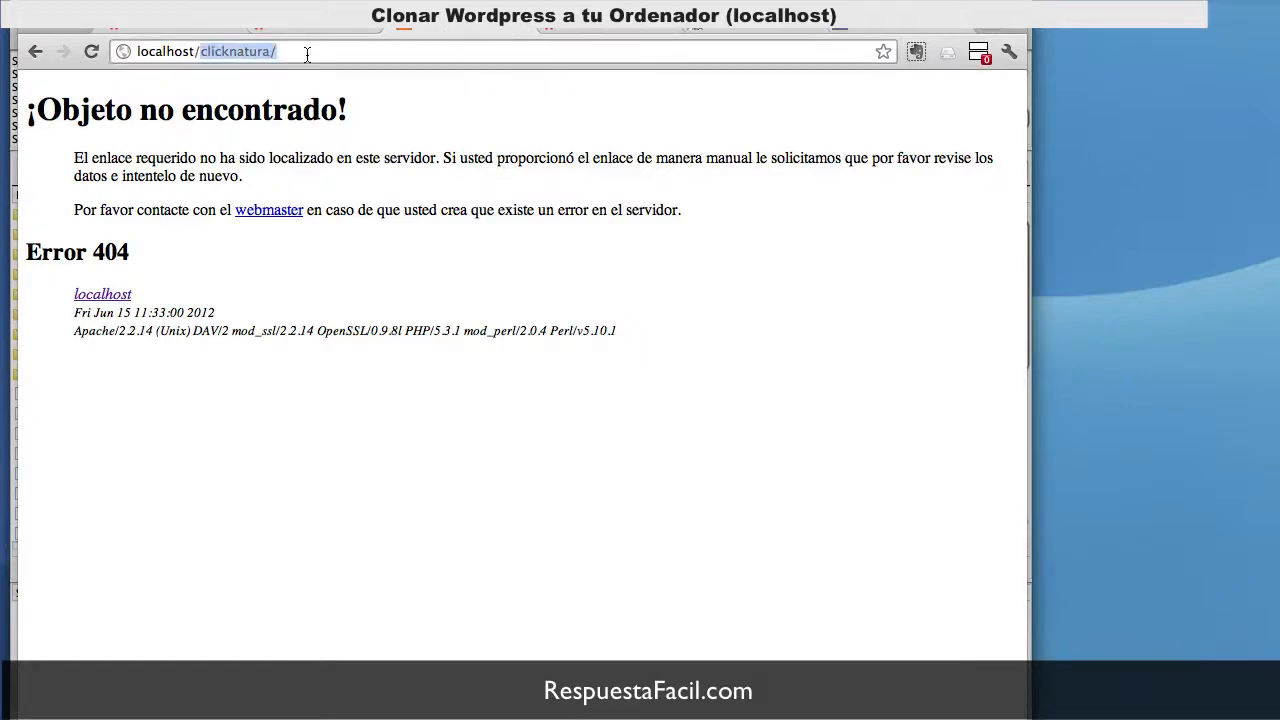
{"action": "key", "text": "BackSpace"}
{"action": "key", "text": "Return"}
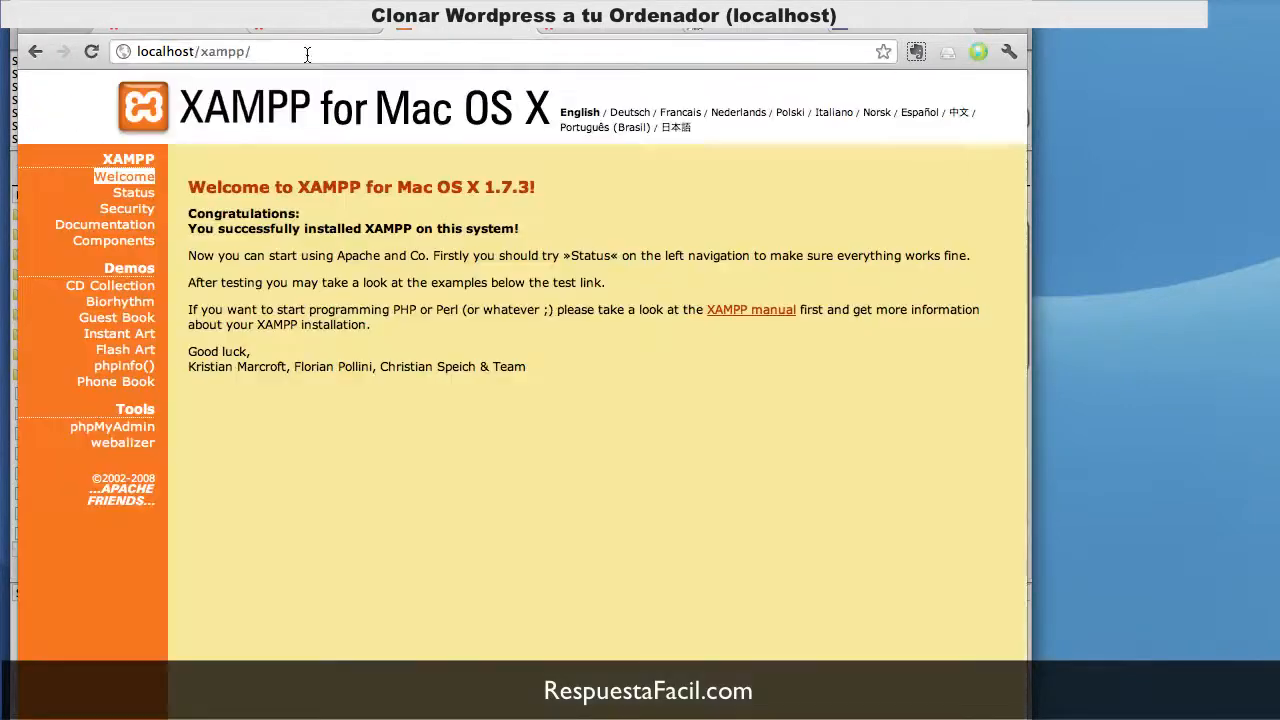
{"action": "left_click", "coordinate": [130, 428]}
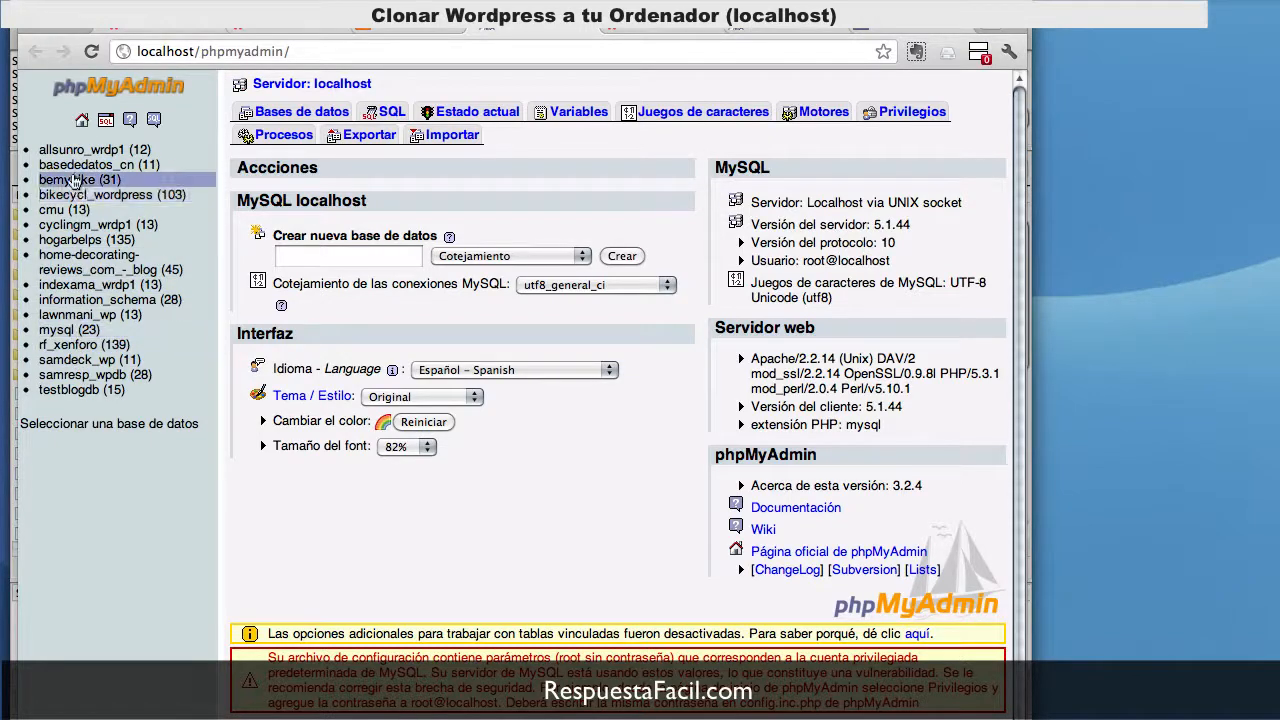
Step: Check all 11 tables in basededatos_cn, drop them with Eliminar, and confirm with Sí
{"action": "left_click", "coordinate": [118, 170]}
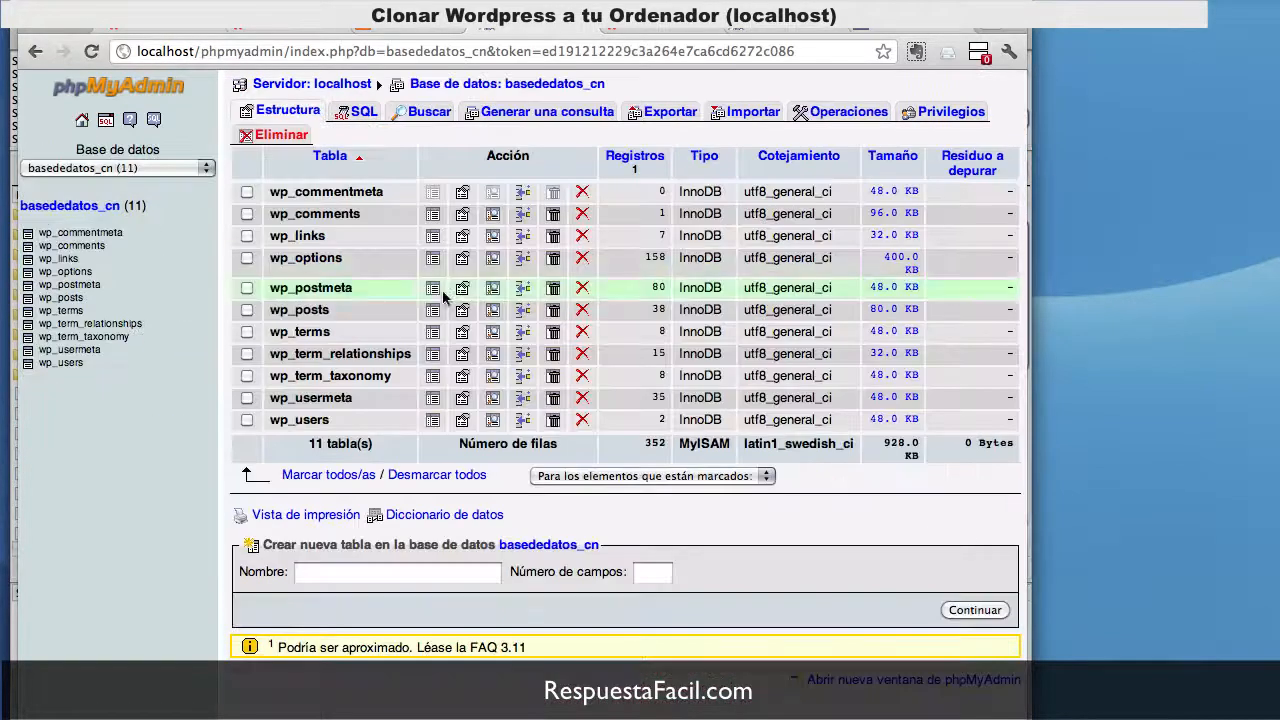
{"action": "left_click", "coordinate": [314, 474]}
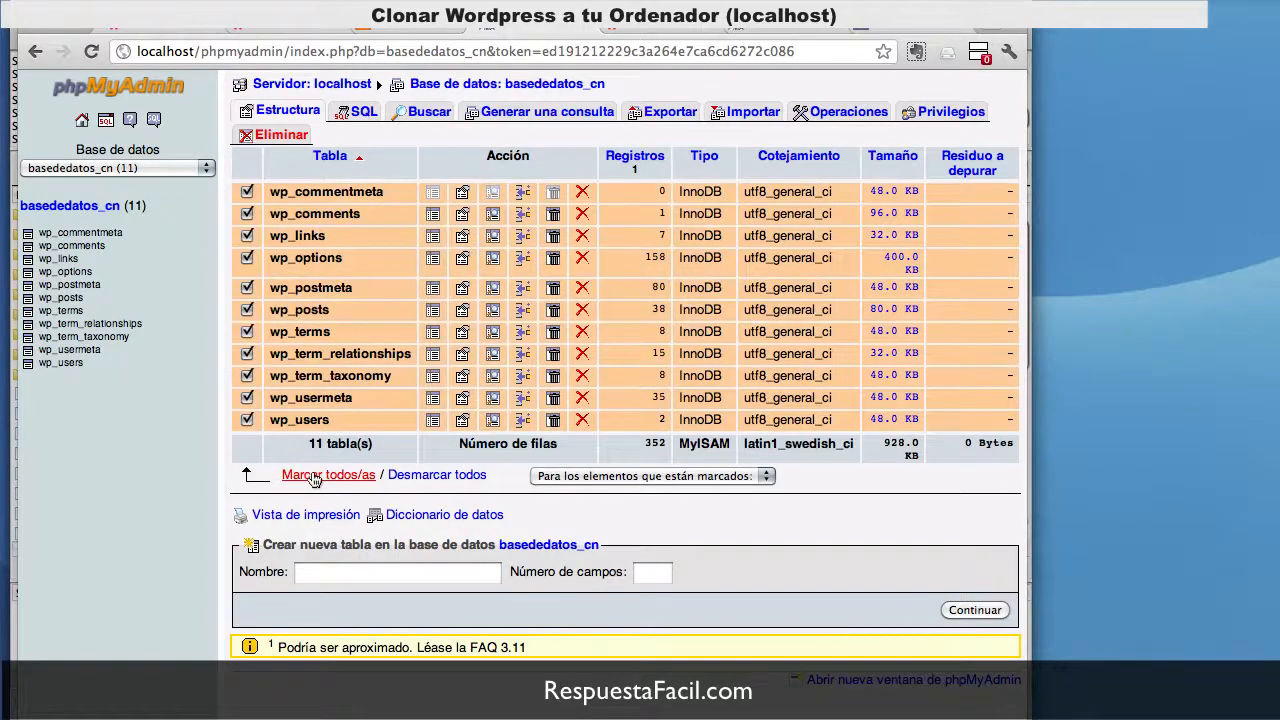
{"action": "left_click", "coordinate": [598, 477]}
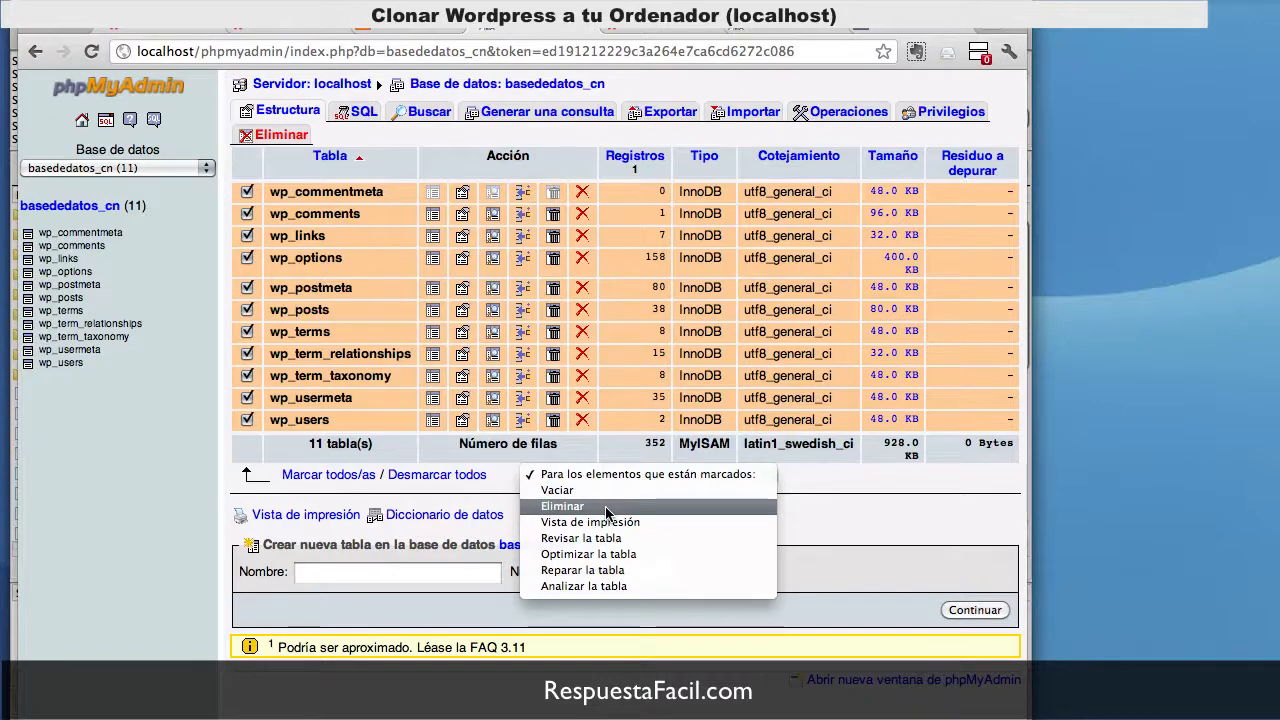
{"action": "left_click", "coordinate": [607, 508]}
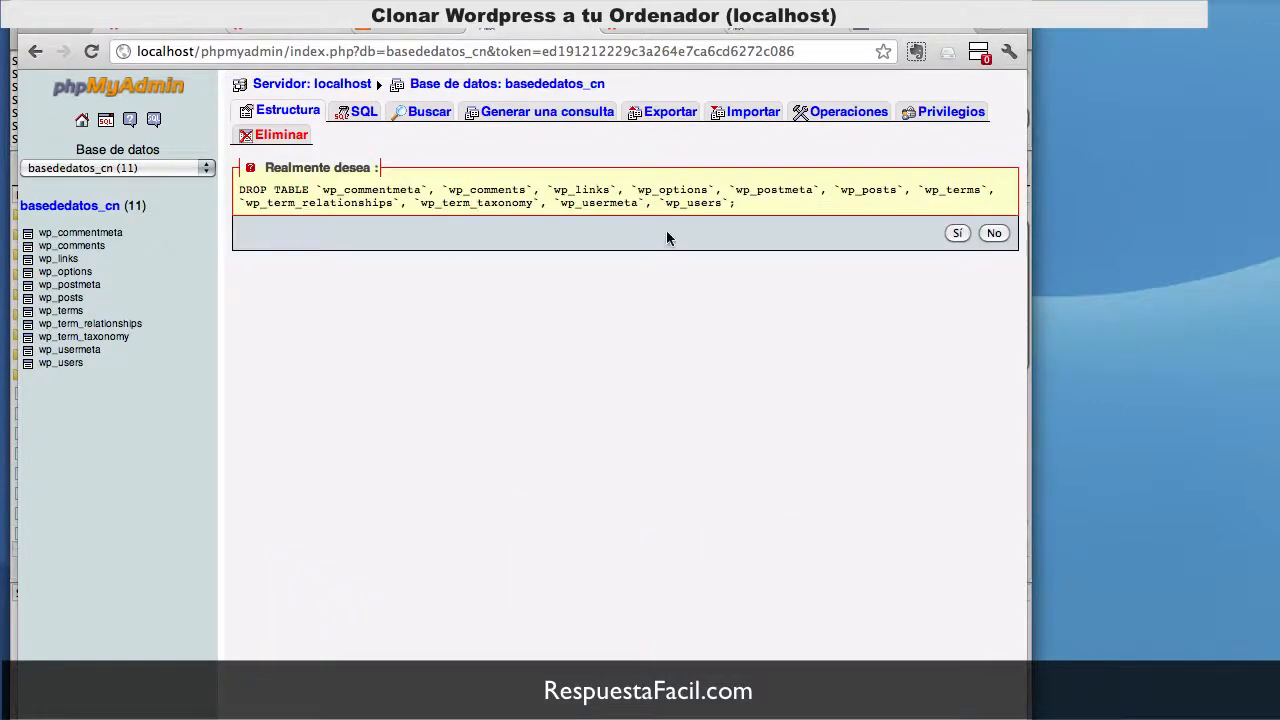
{"action": "left_click", "coordinate": [962, 233]}
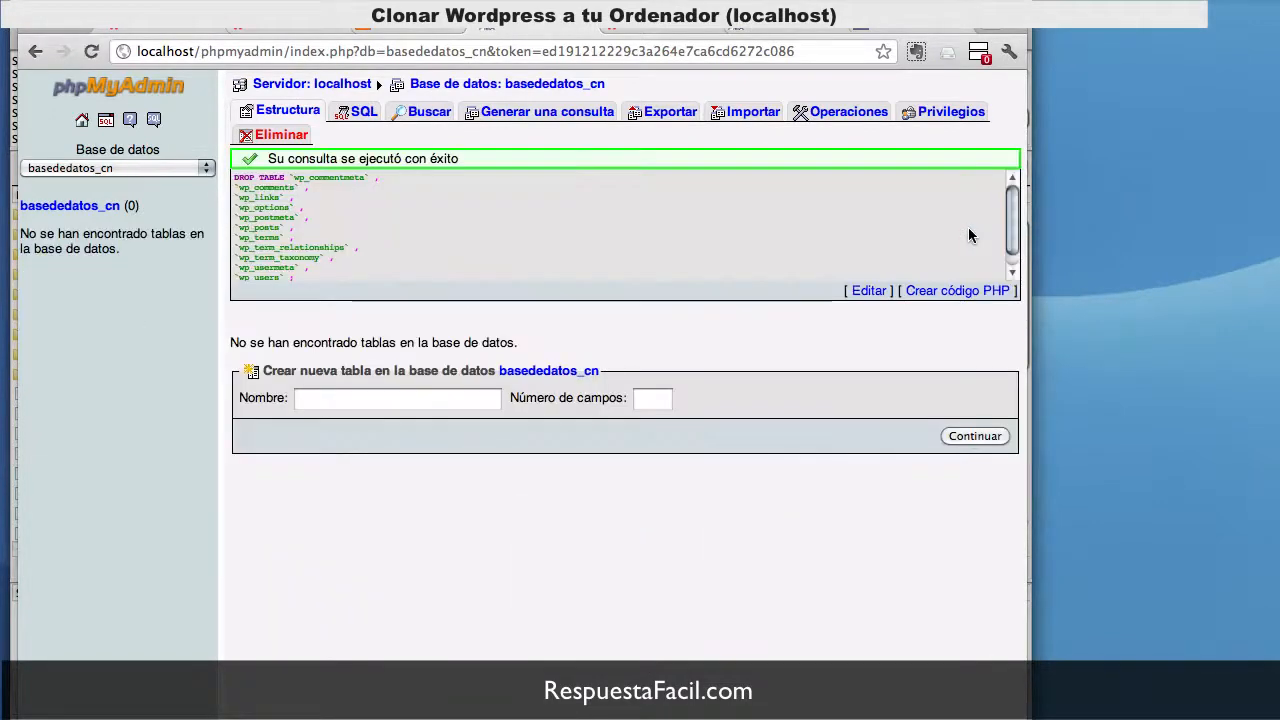
{"action": "left_click", "coordinate": [93, 207]}
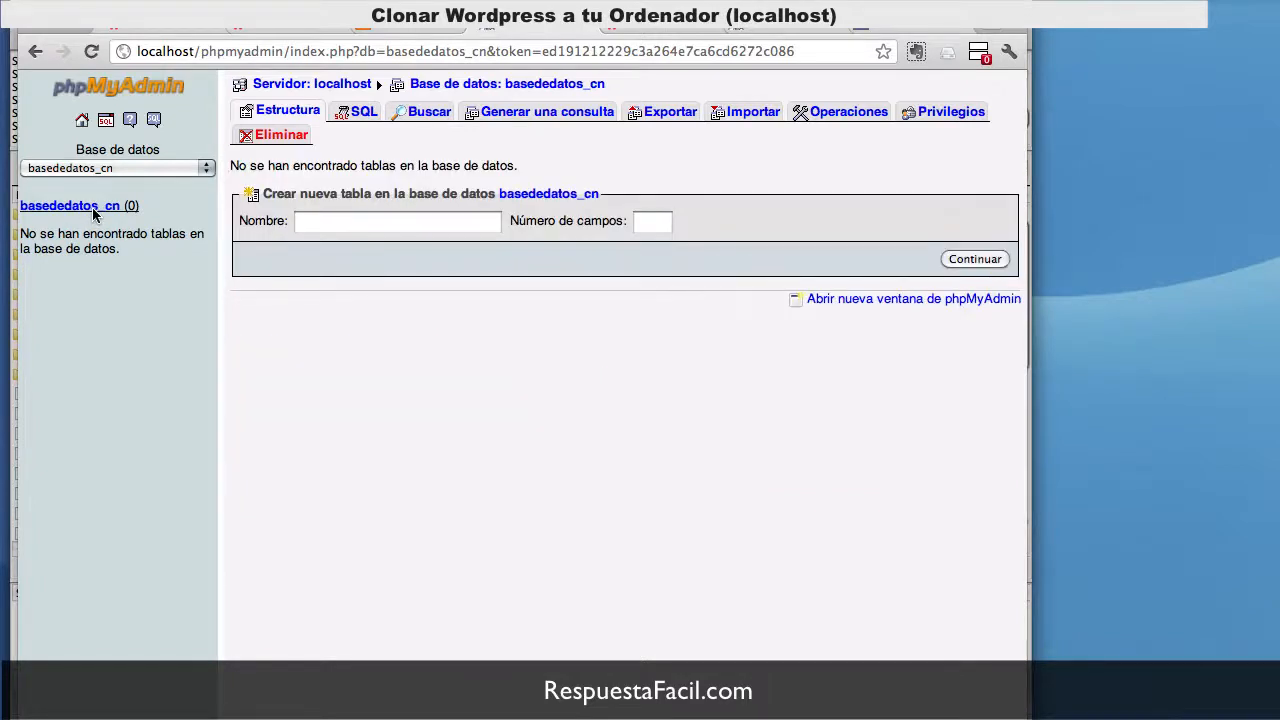
Step: Import Web > ClickNatura > wpclicknatura.sql into basededatos_cn with Continuar
{"action": "left_click", "coordinate": [723, 117]}
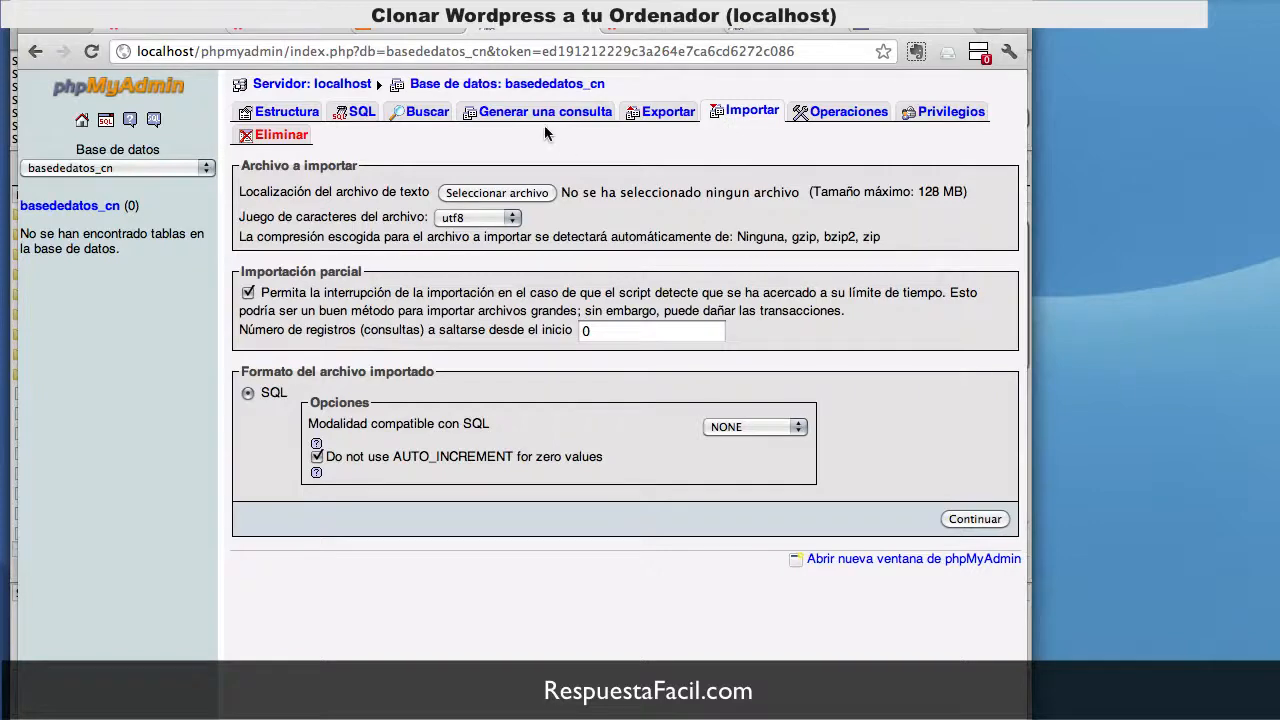
{"action": "left_click", "coordinate": [507, 193]}
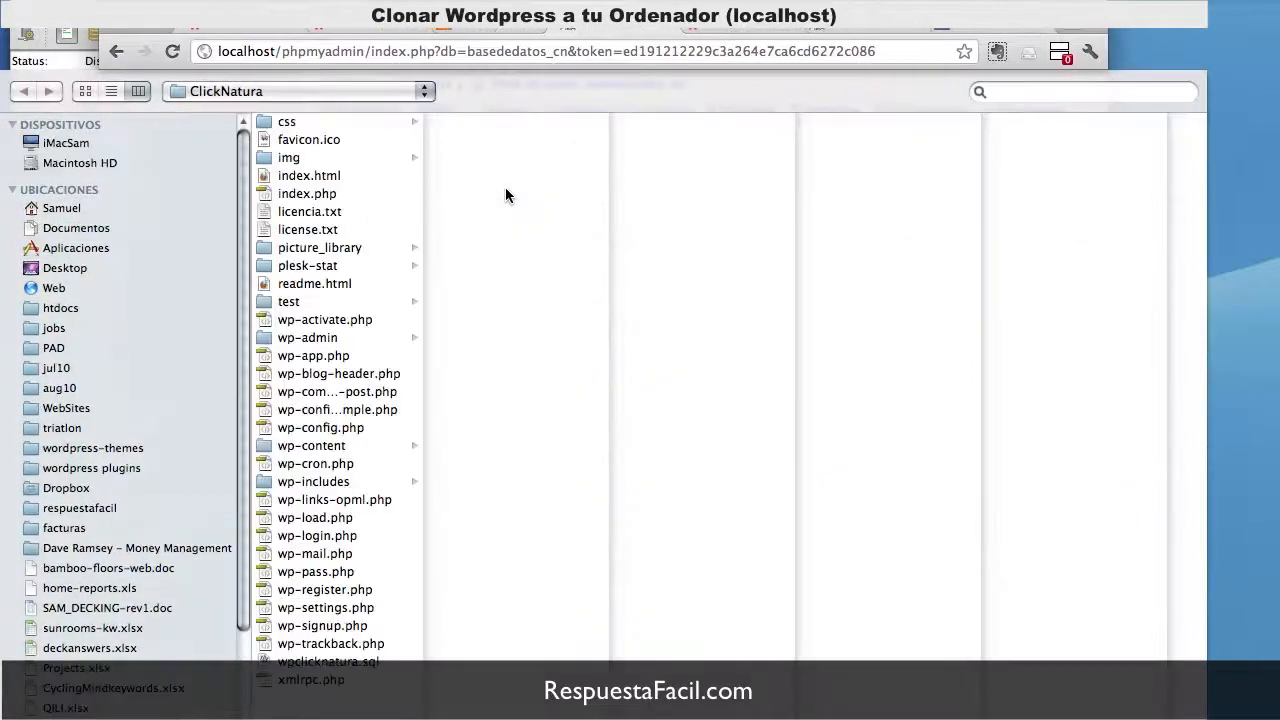
{"action": "left_click", "coordinate": [87, 286]}
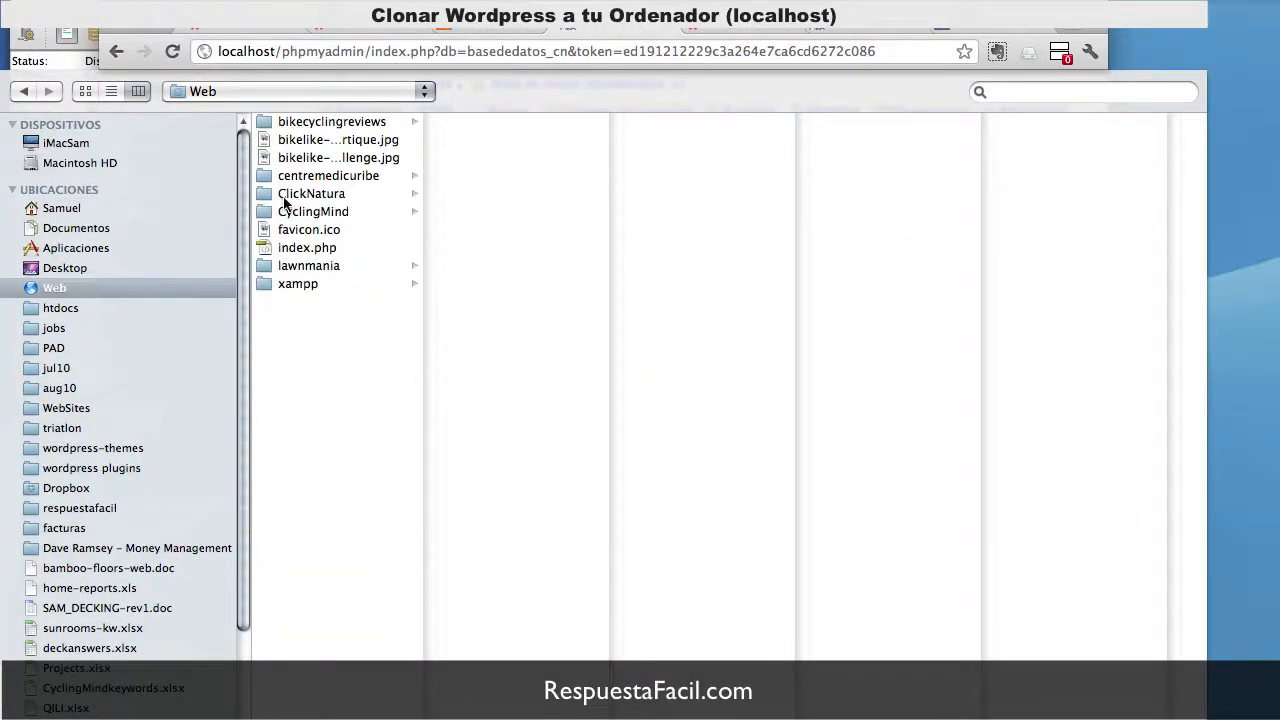
{"action": "left_click", "coordinate": [336, 195]}
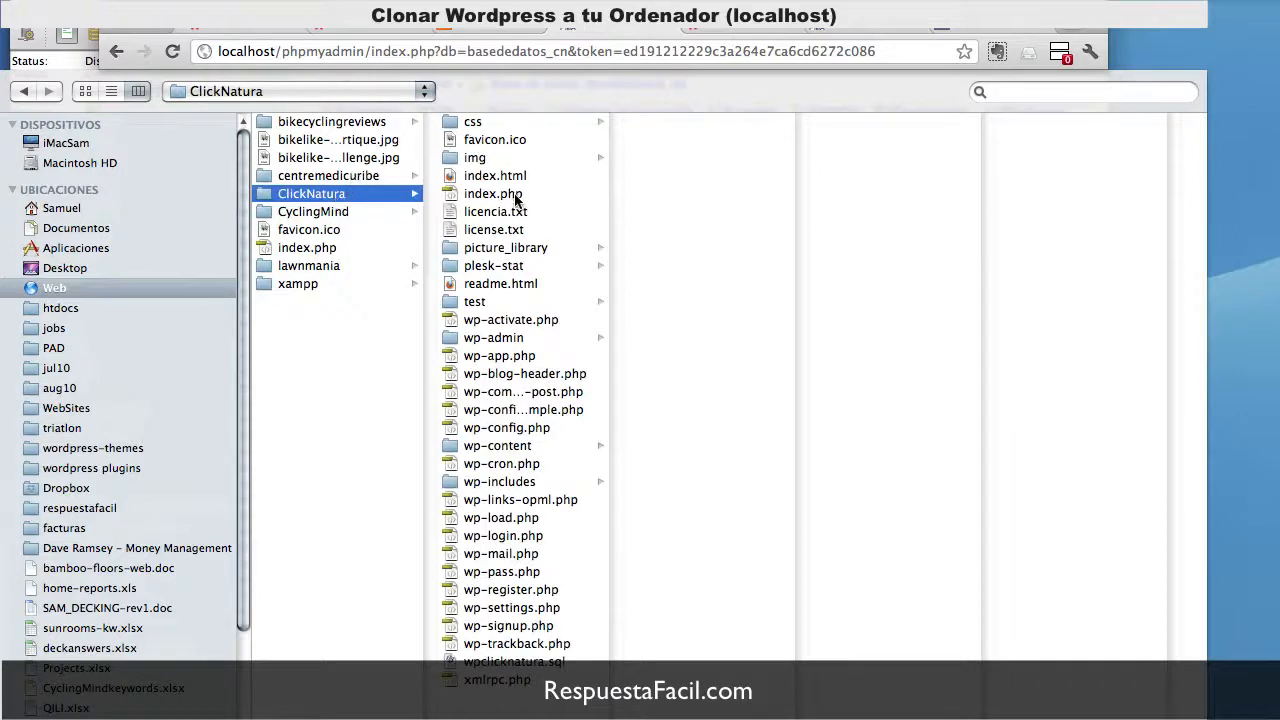
{"action": "left_click", "coordinate": [511, 661]}
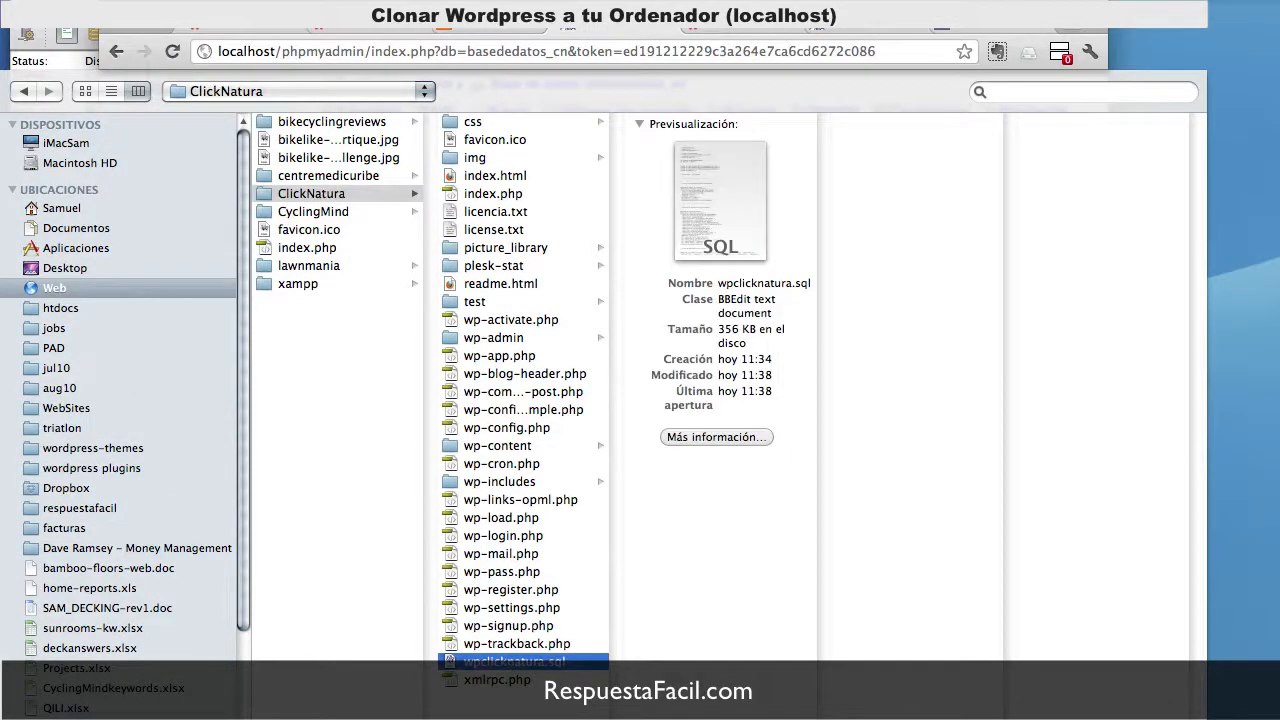
{"action": "left_click", "coordinate": [1150, 718]}
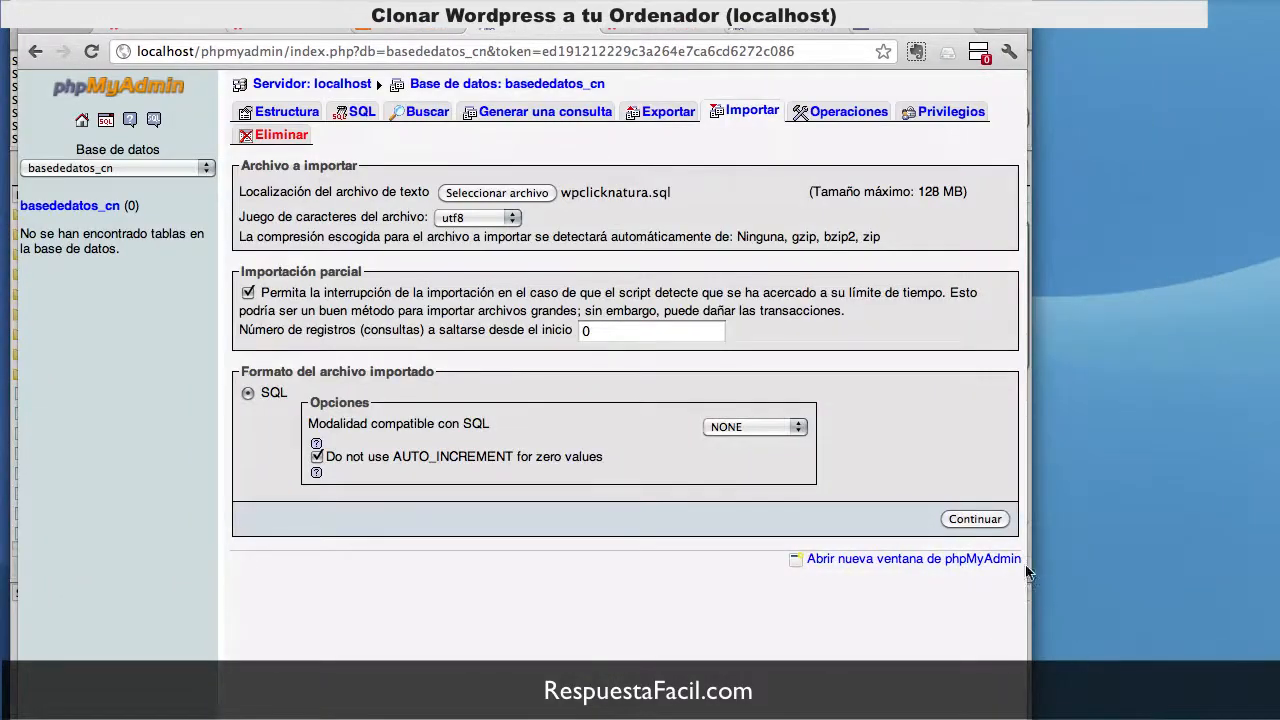
{"action": "left_click", "coordinate": [979, 525]}
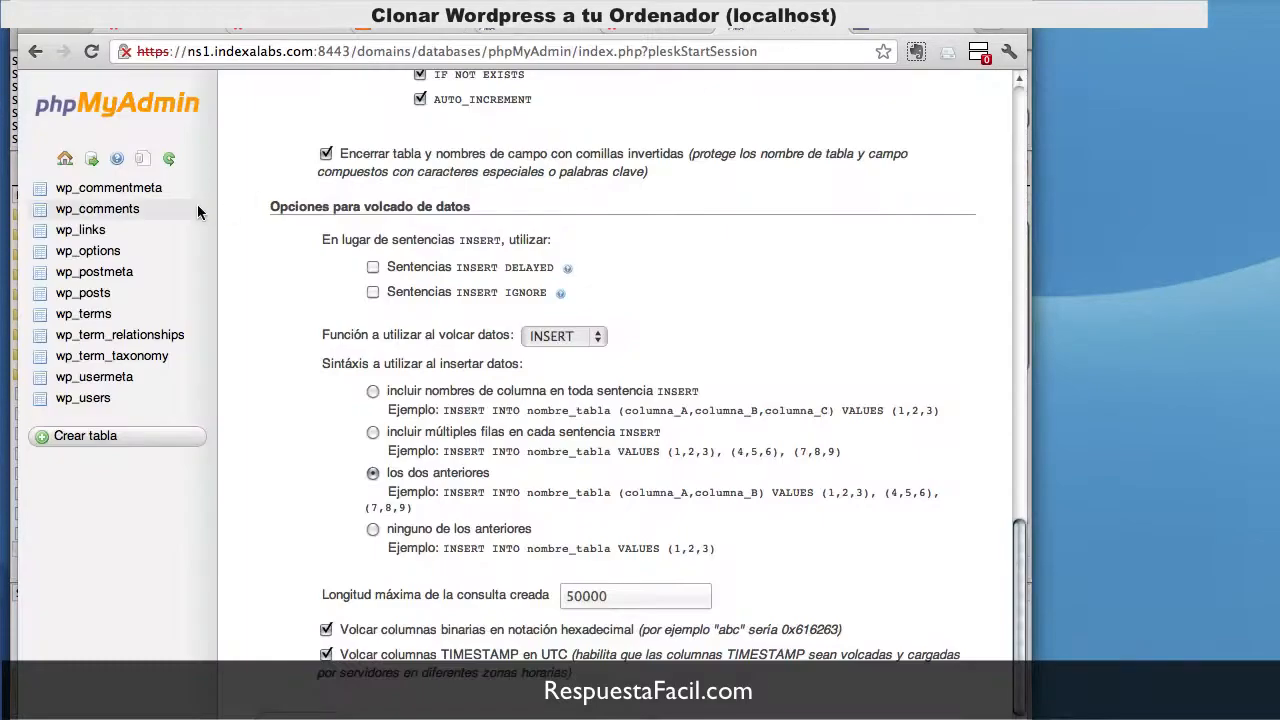
Step: Compare the live wpclicknatura table list with the tables now in basededatos_cn
{"action": "scroll", "coordinate": [300, 230], "scroll_direction": "up", "scroll_amount": 15}
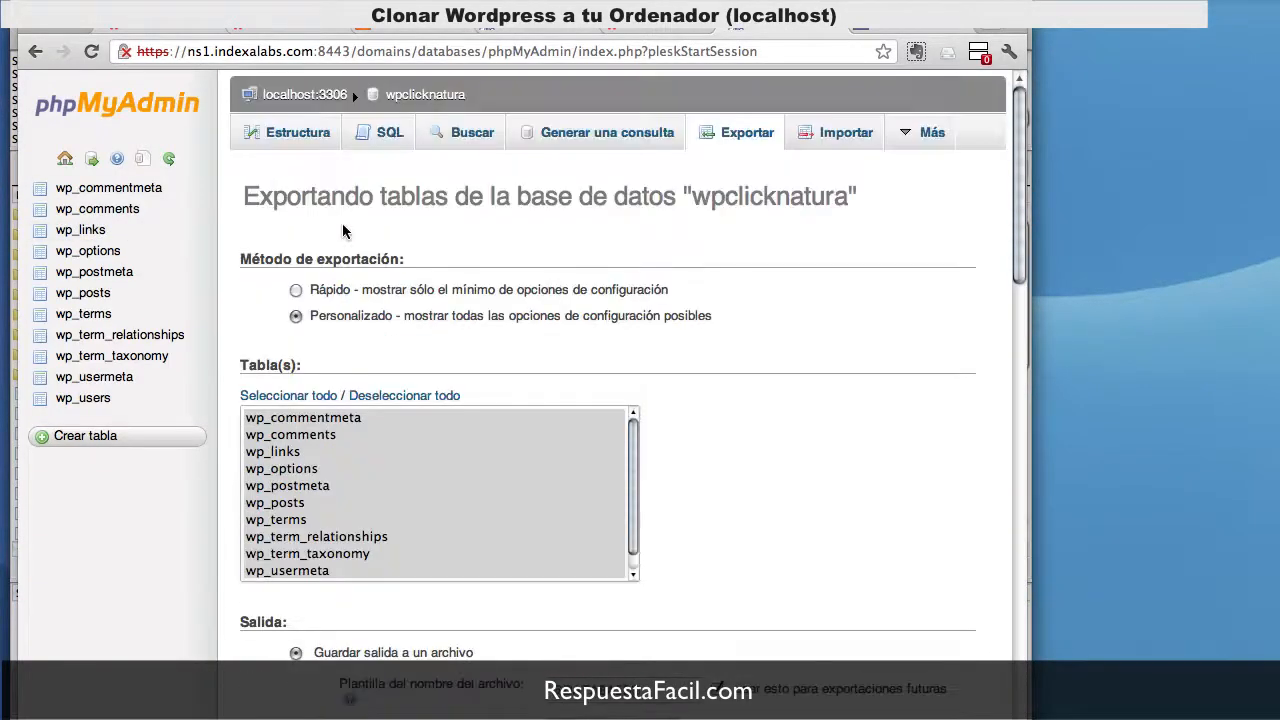
{"action": "left_click", "coordinate": [305, 145]}
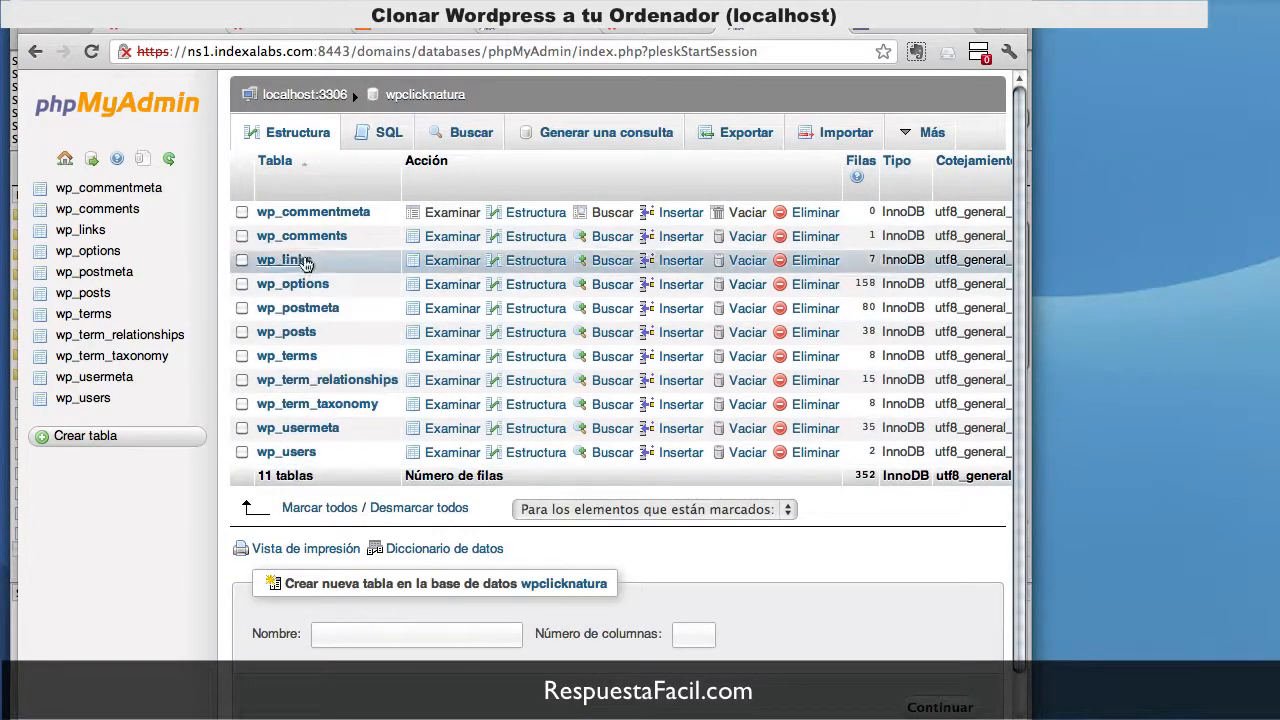
{"action": "left_click", "coordinate": [547, 29]}
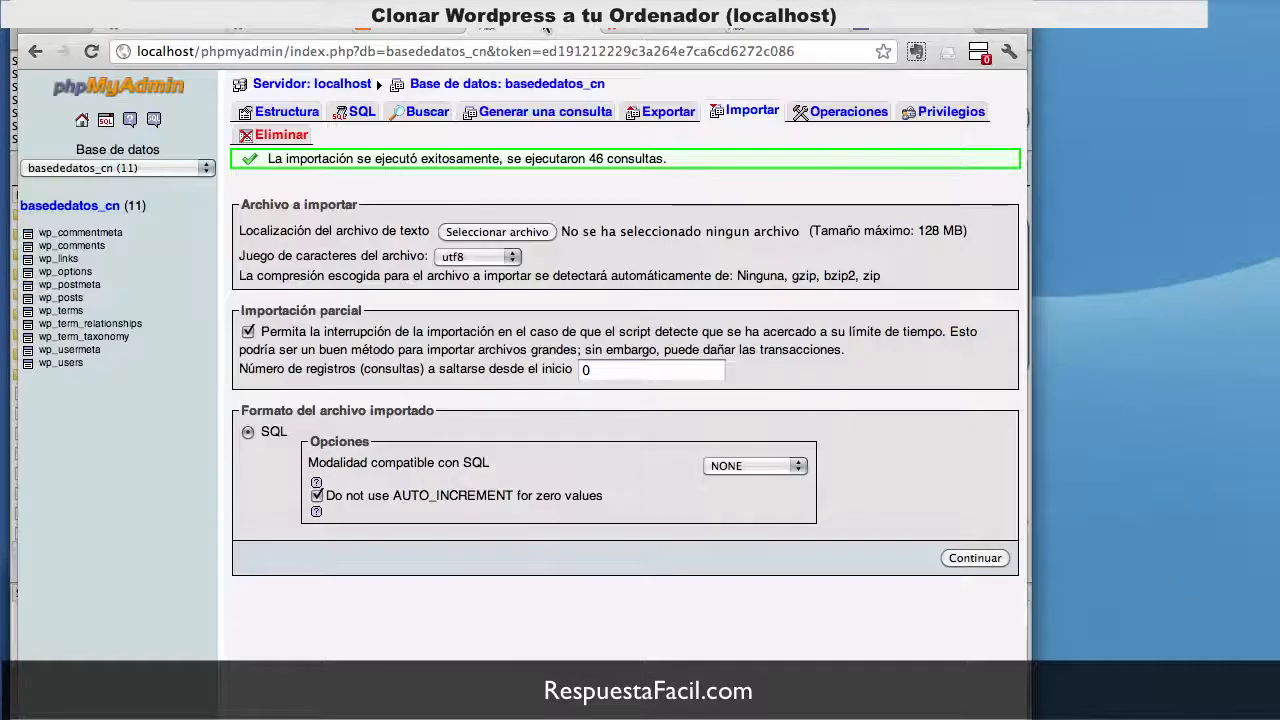
{"action": "left_click", "coordinate": [285, 111]}
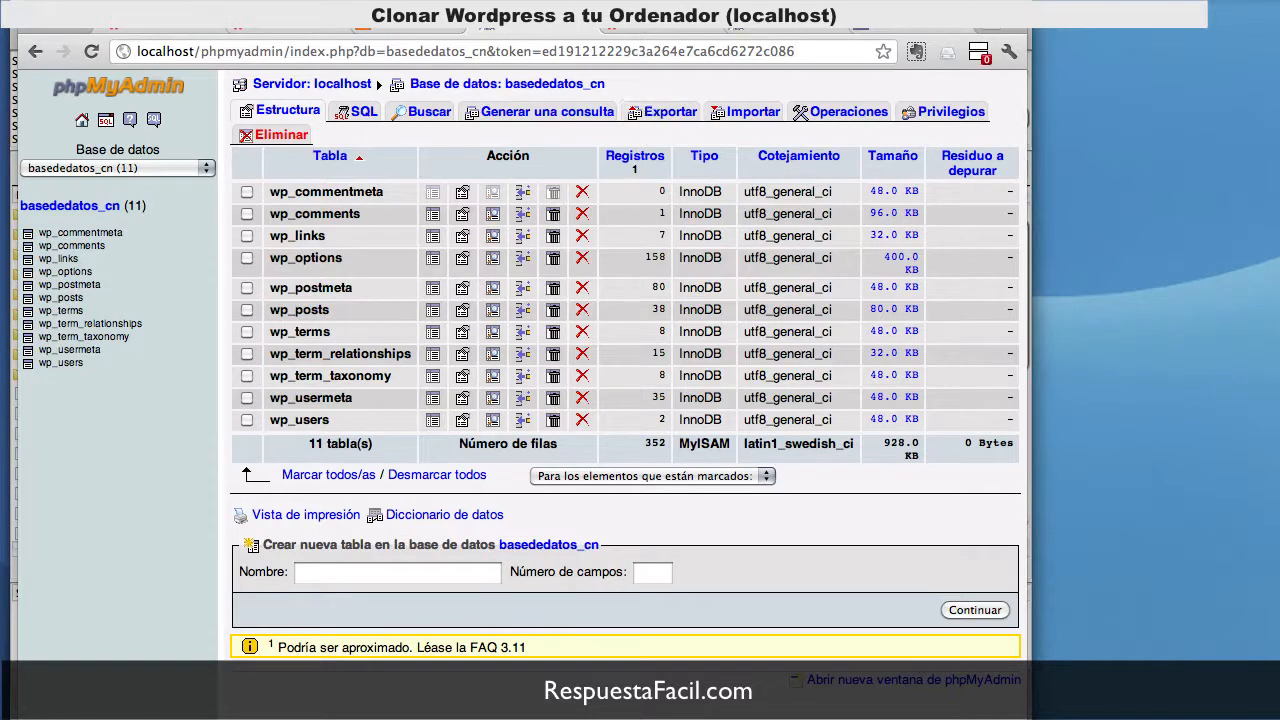
Step: Load localhost/clicknatura in the ClickNatura tab, then switch to the site files in Finder
{"action": "left_click", "coordinate": [282, 30]}
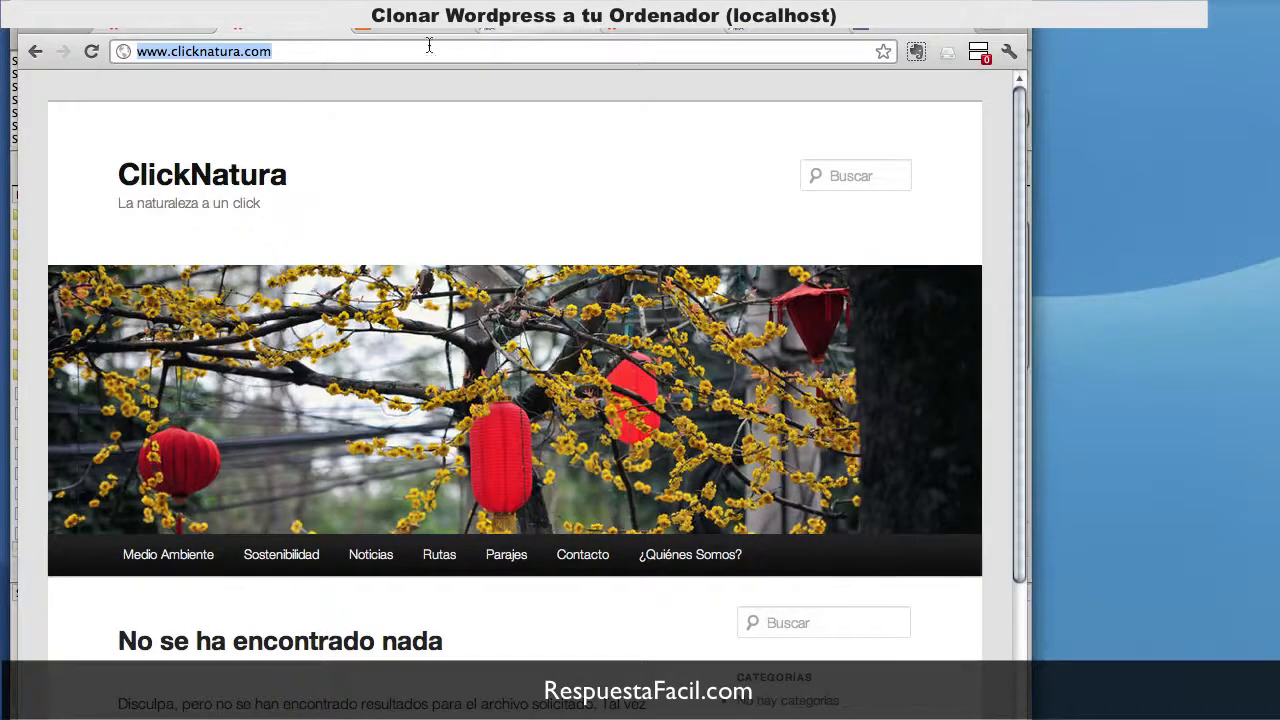
{"action": "type", "text": "localhost/clicknatura"}
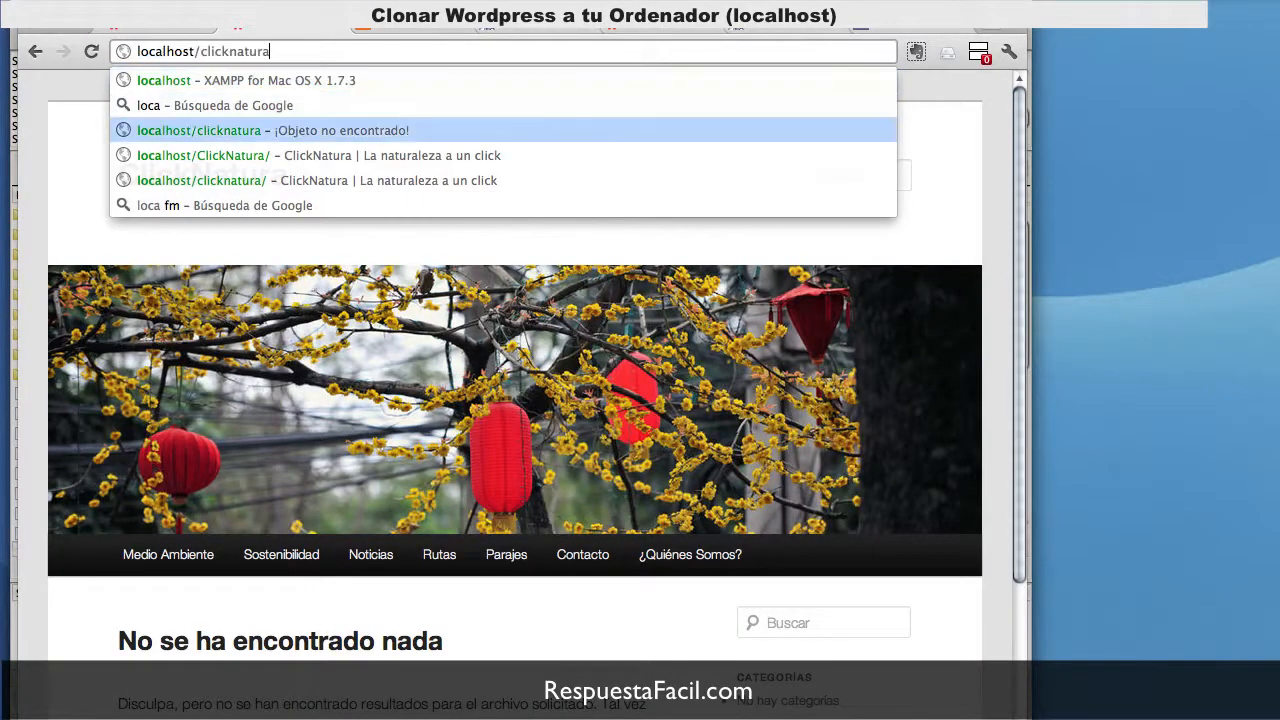
{"action": "key", "text": "Return"}
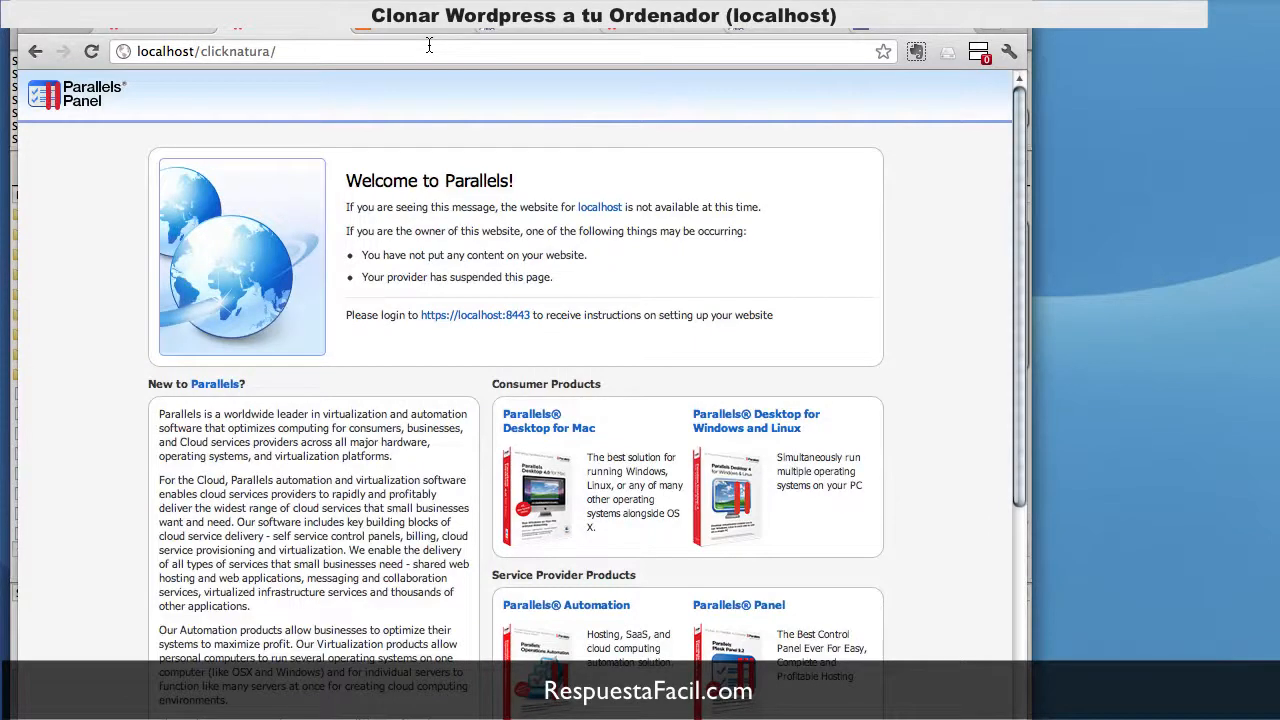
{"action": "left_click", "coordinate": [429, 45]}
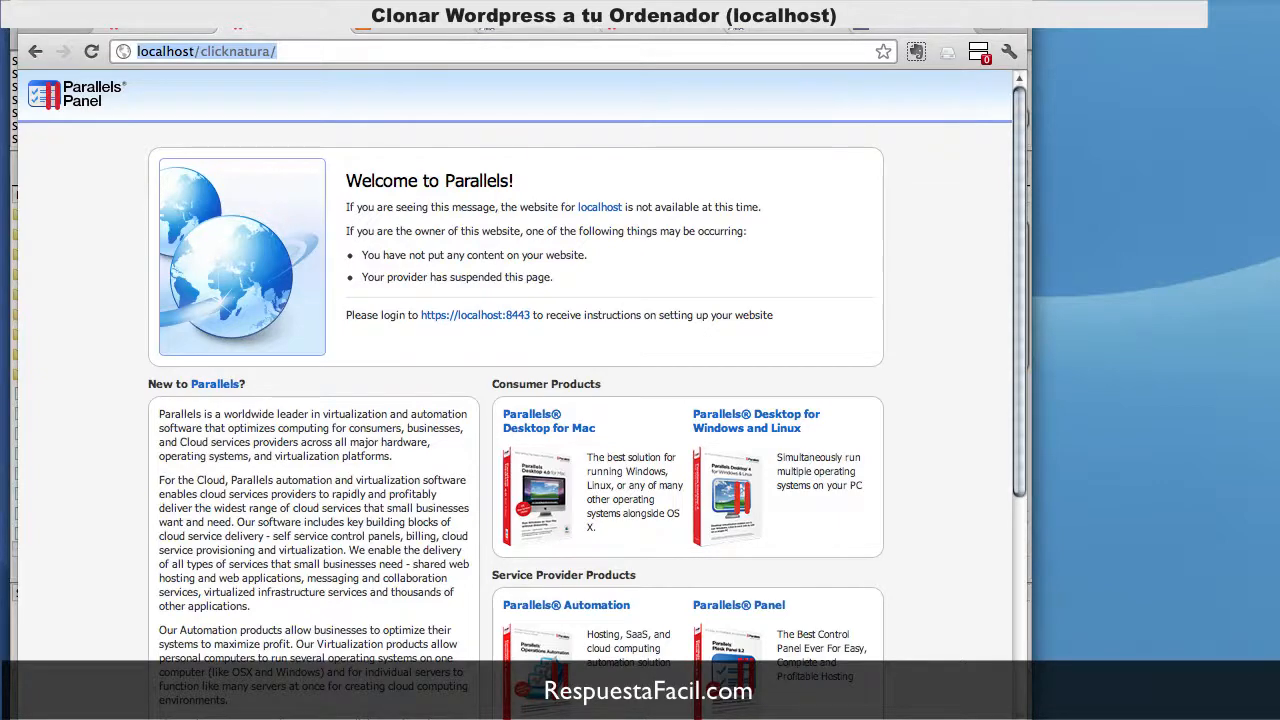
{"action": "key", "text": "super+Tab"}
{"action": "key", "text": "super+Tab"}
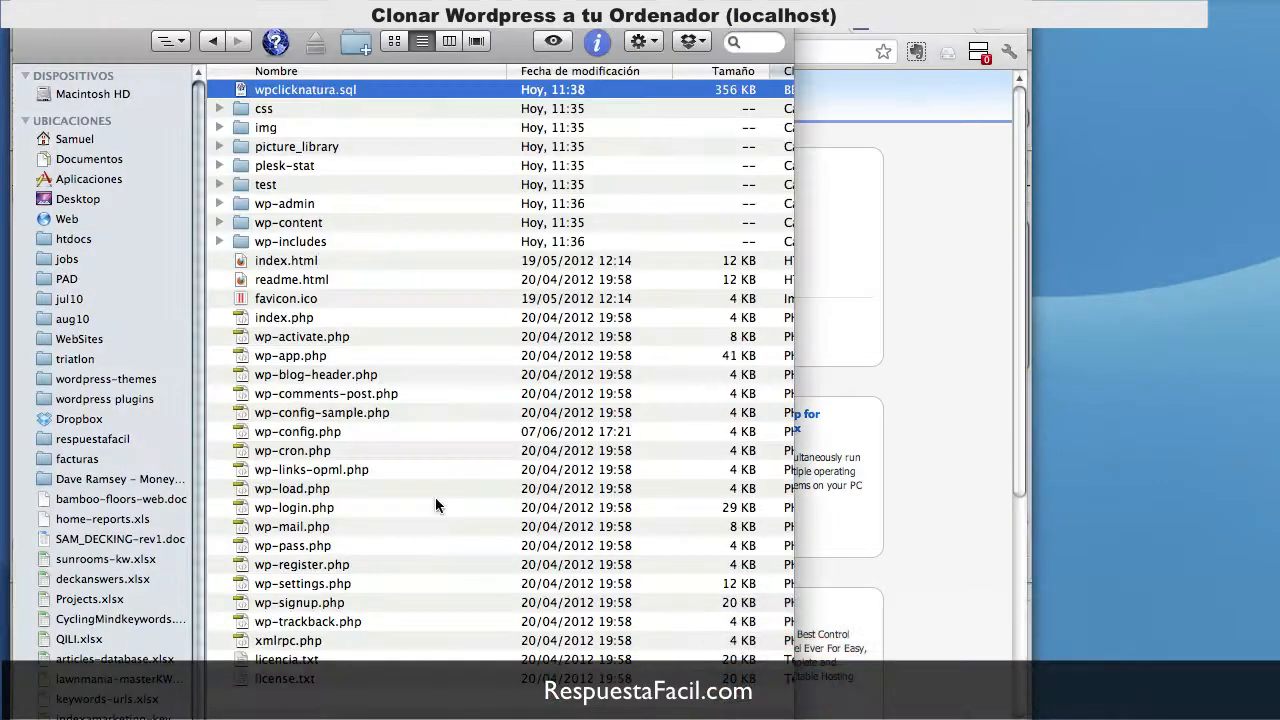
Step: Open the site's wp-config.php in BBEdit
{"action": "left_click", "coordinate": [310, 435]}
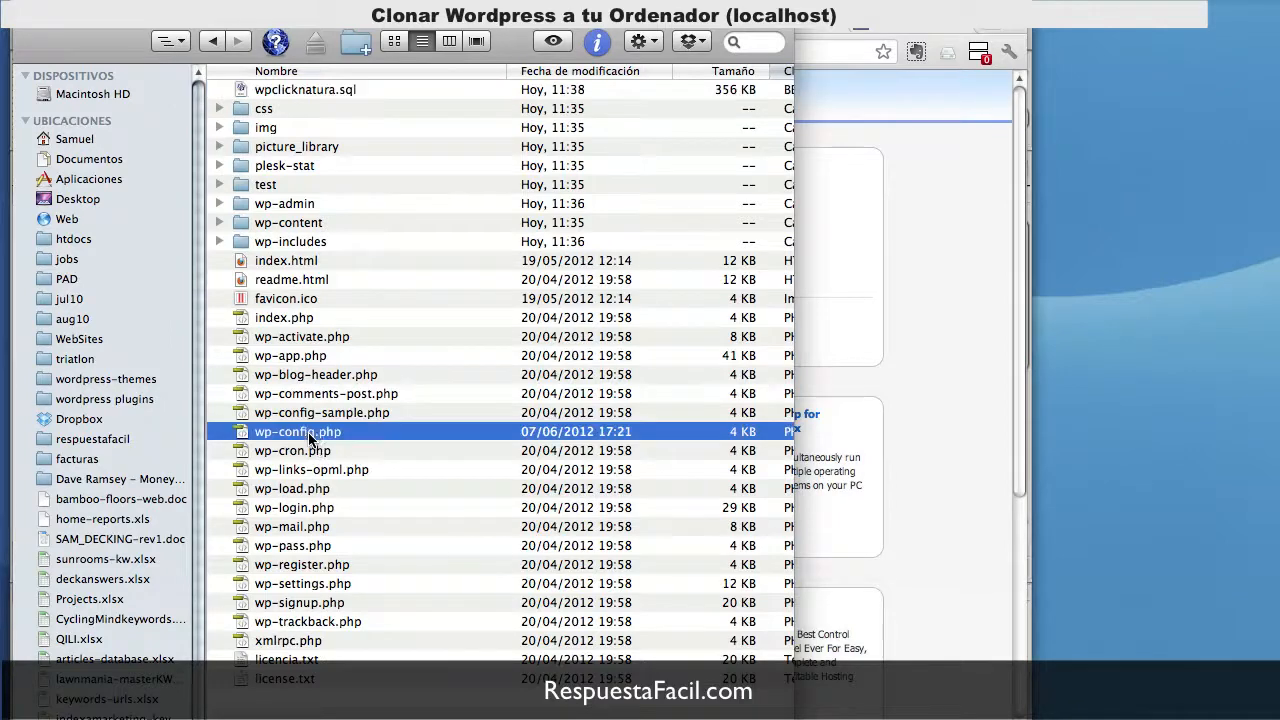
{"action": "right_click", "coordinate": [310, 437]}
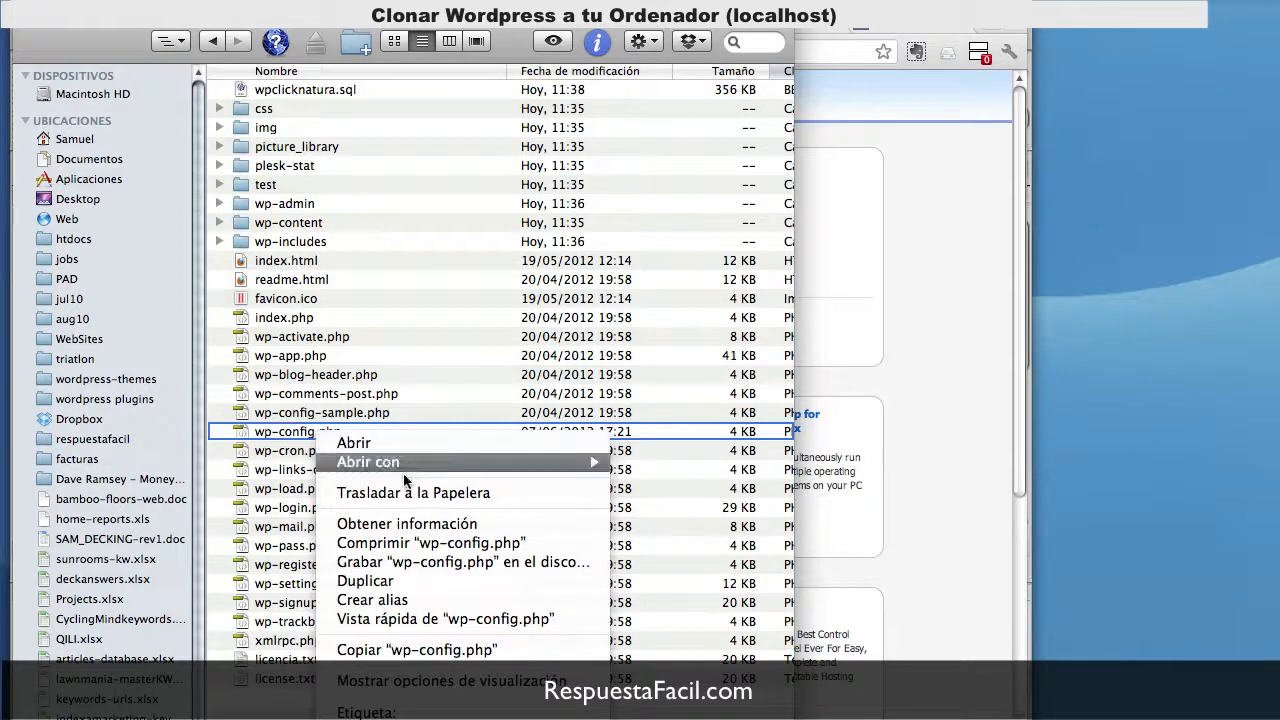
{"action": "mouse_move", "coordinate": [549, 460]}
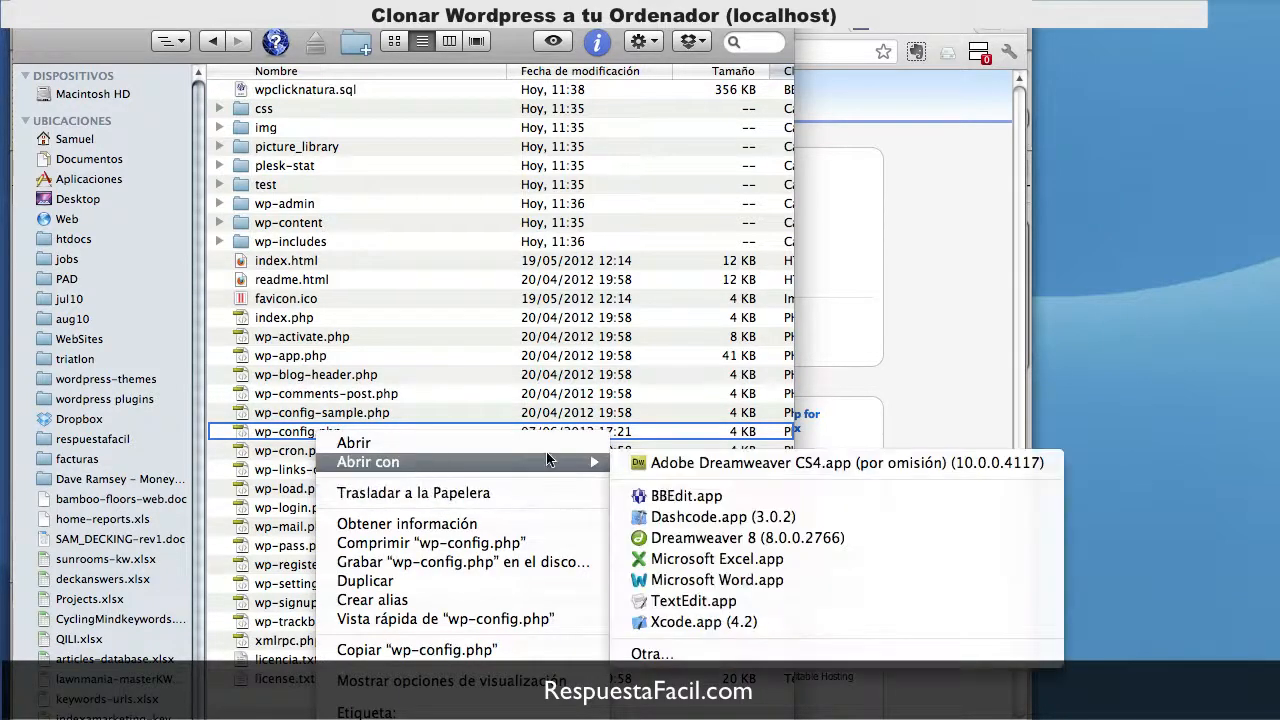
{"action": "left_click", "coordinate": [751, 495]}
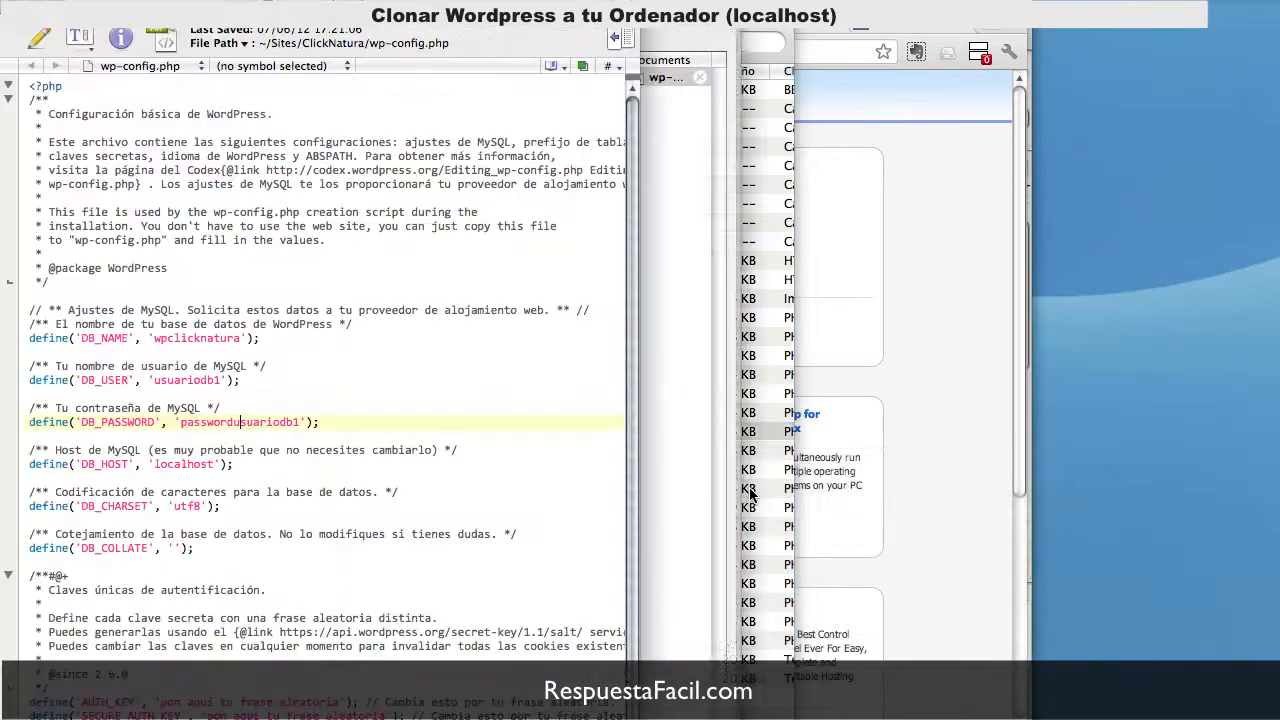
Step: Clear the DB_NAME, DB_USER and DB_PASSWORD values in wp-config.php
{"action": "double_click", "coordinate": [201, 339]}
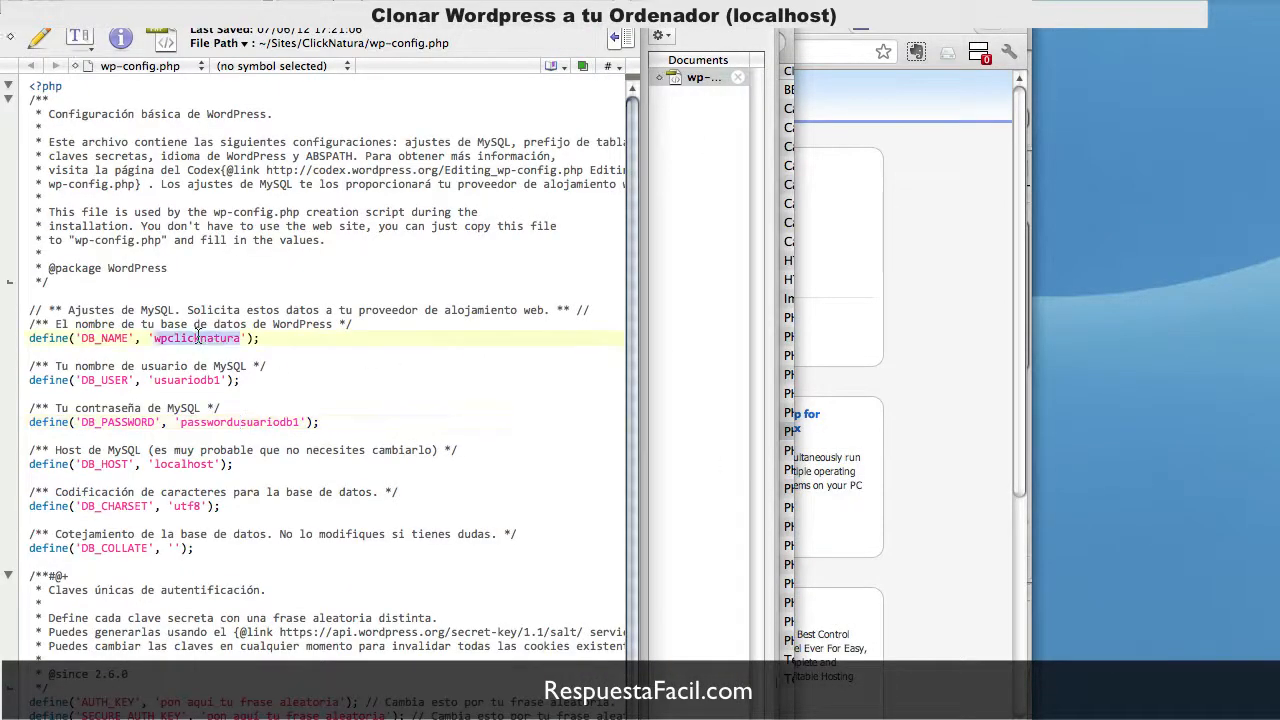
{"action": "key", "text": "BackSpace"}
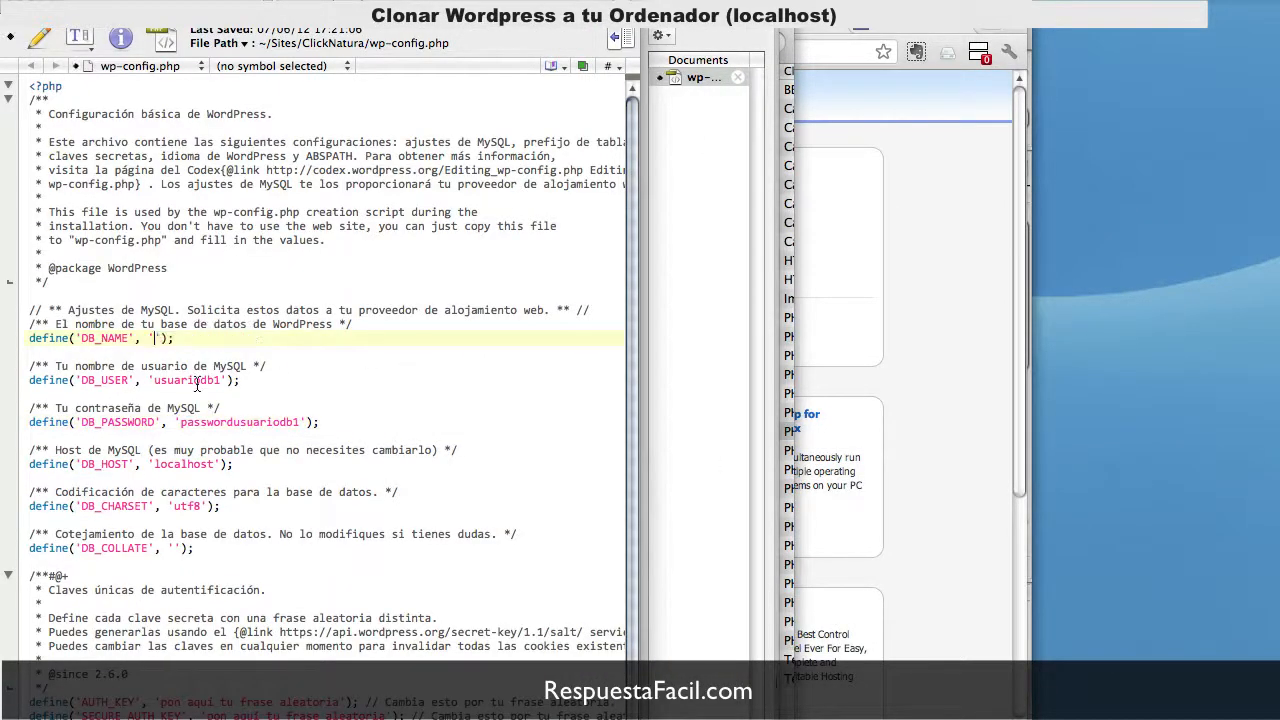
{"action": "double_click", "coordinate": [197, 381]}
{"action": "key", "text": "BackSpace"}
{"action": "double_click", "coordinate": [237, 422]}
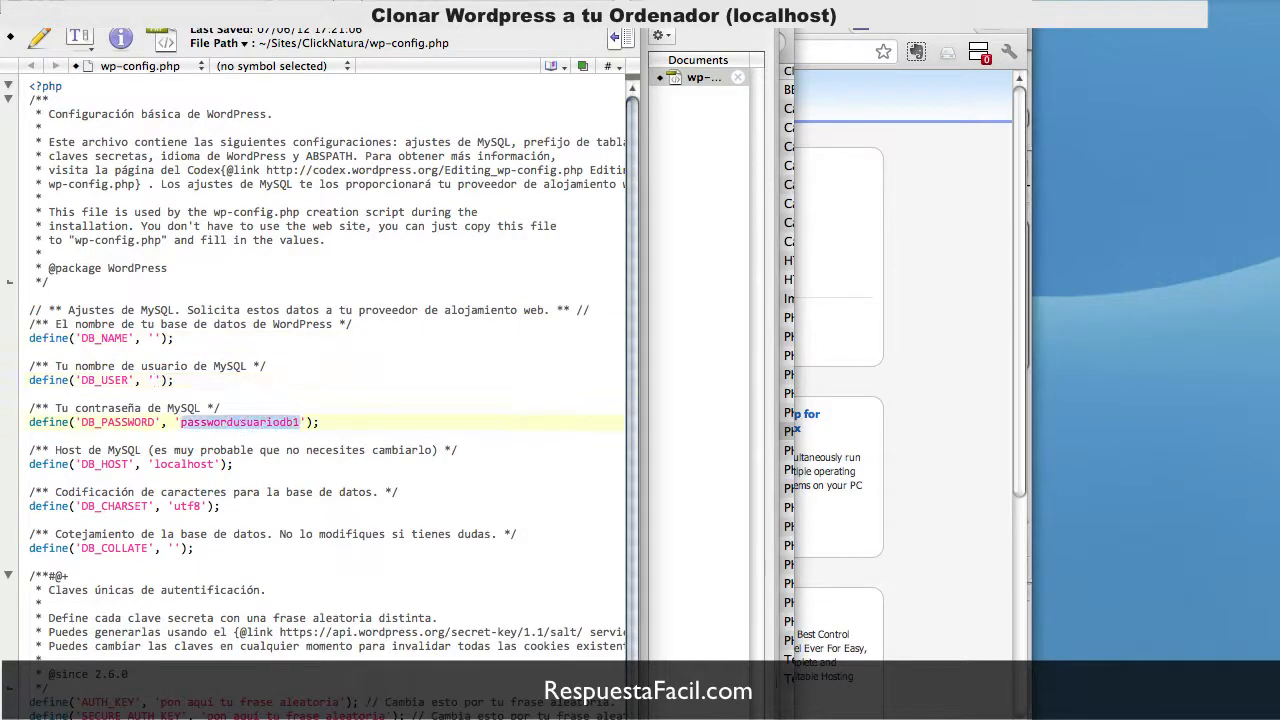
{"action": "key", "text": "BackSpace"}
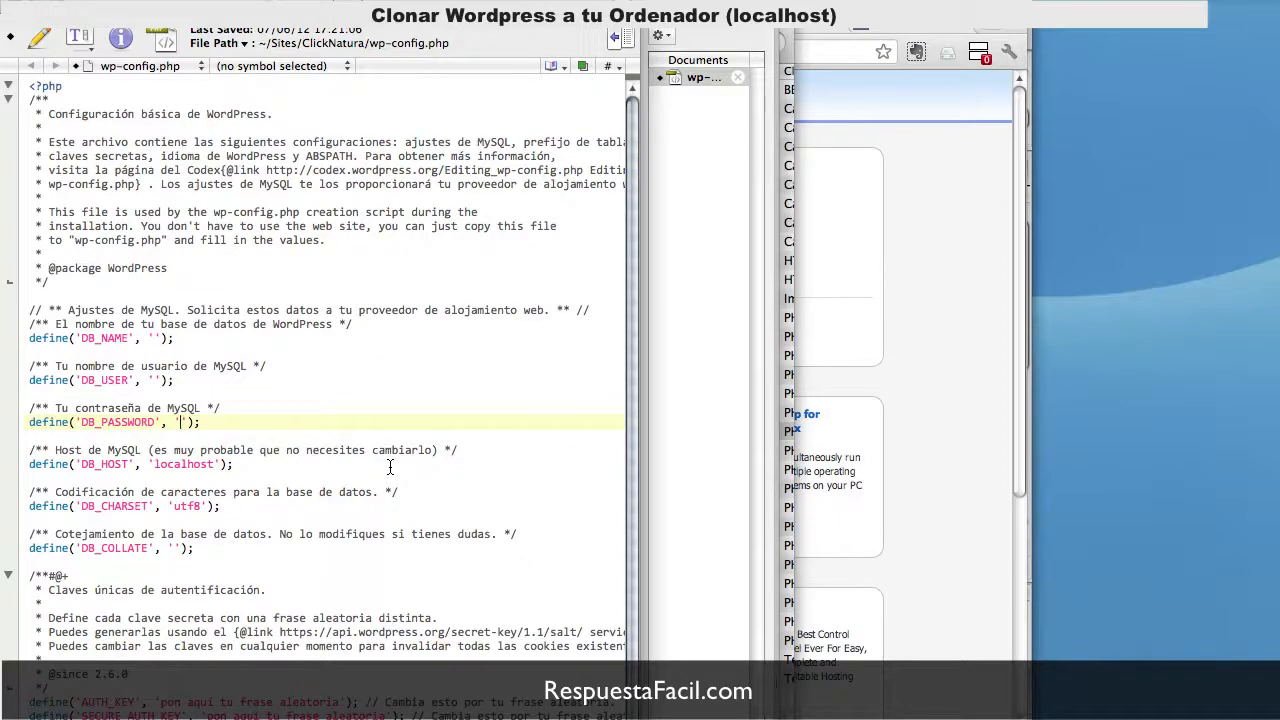
Step: Copy basededatos_cn from phpMyAdmin and paste it as the DB_NAME value
{"action": "key", "text": "super+Tab"}
{"action": "key", "text": "super+Tab"}
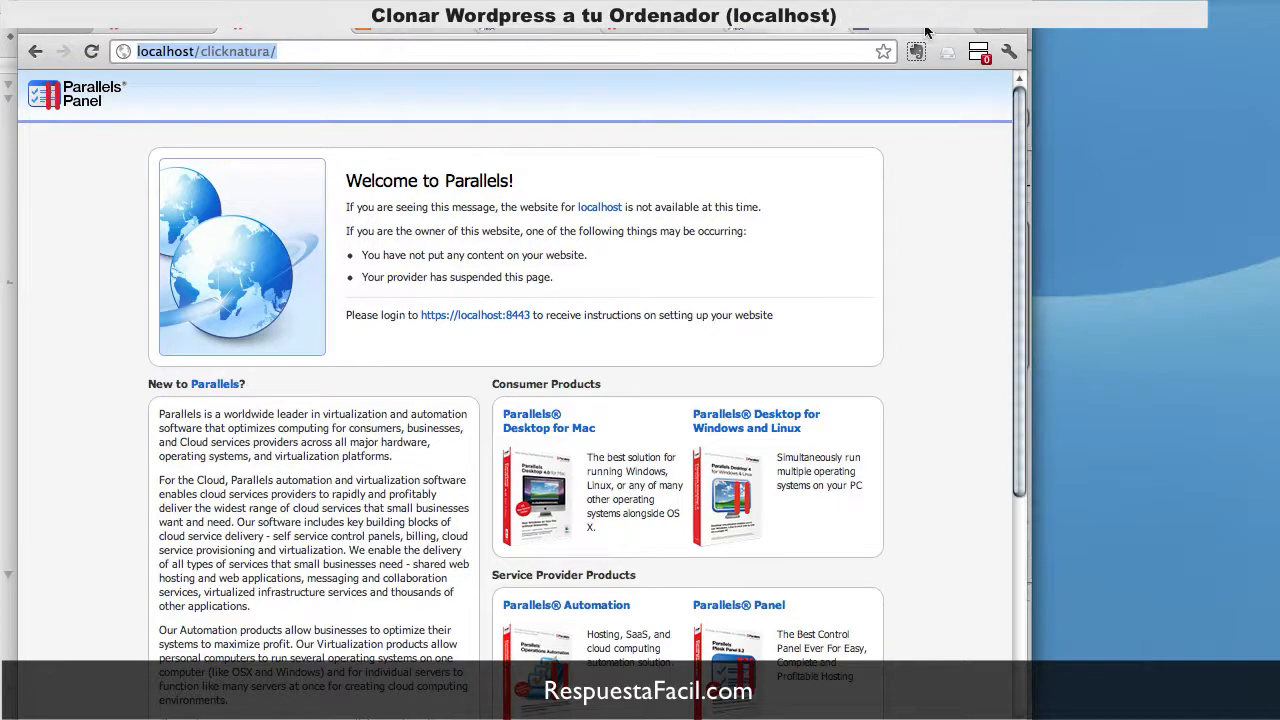
{"action": "left_click", "coordinate": [505, 30]}
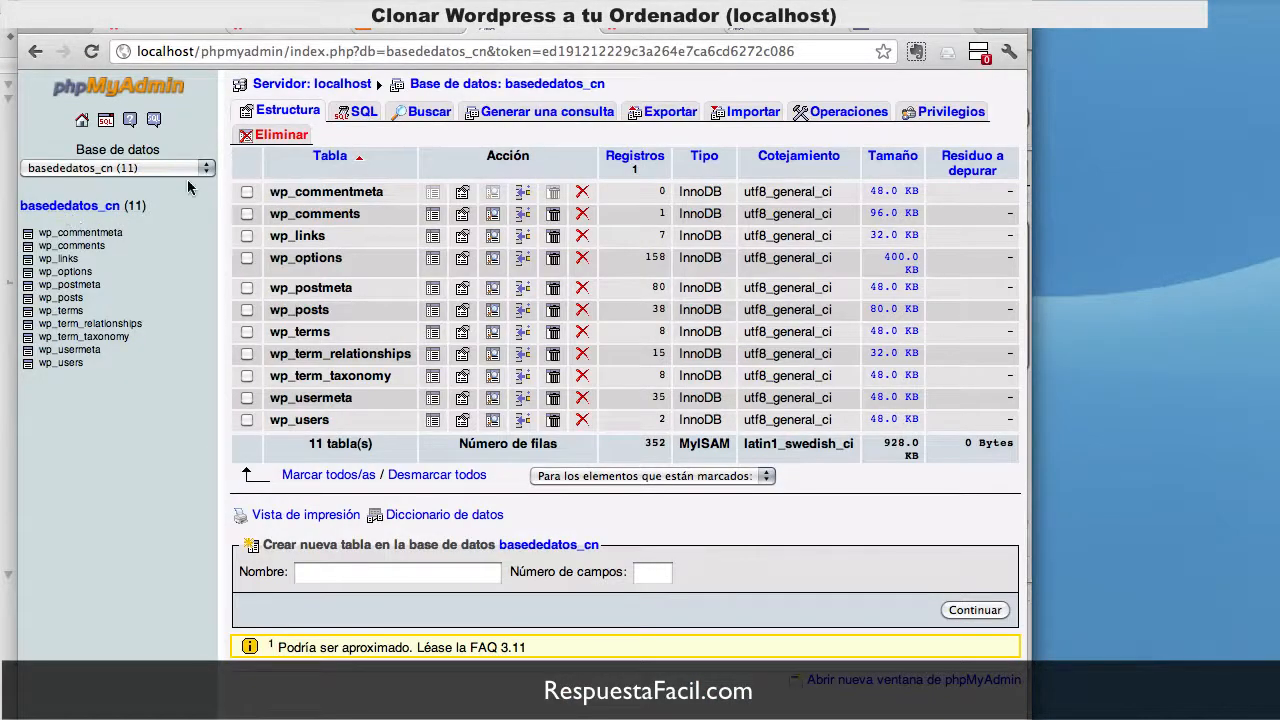
{"action": "left_click_drag", "start_coordinate": [605, 85], "coordinate": [505, 85]}
{"action": "key", "text": "super+c"}
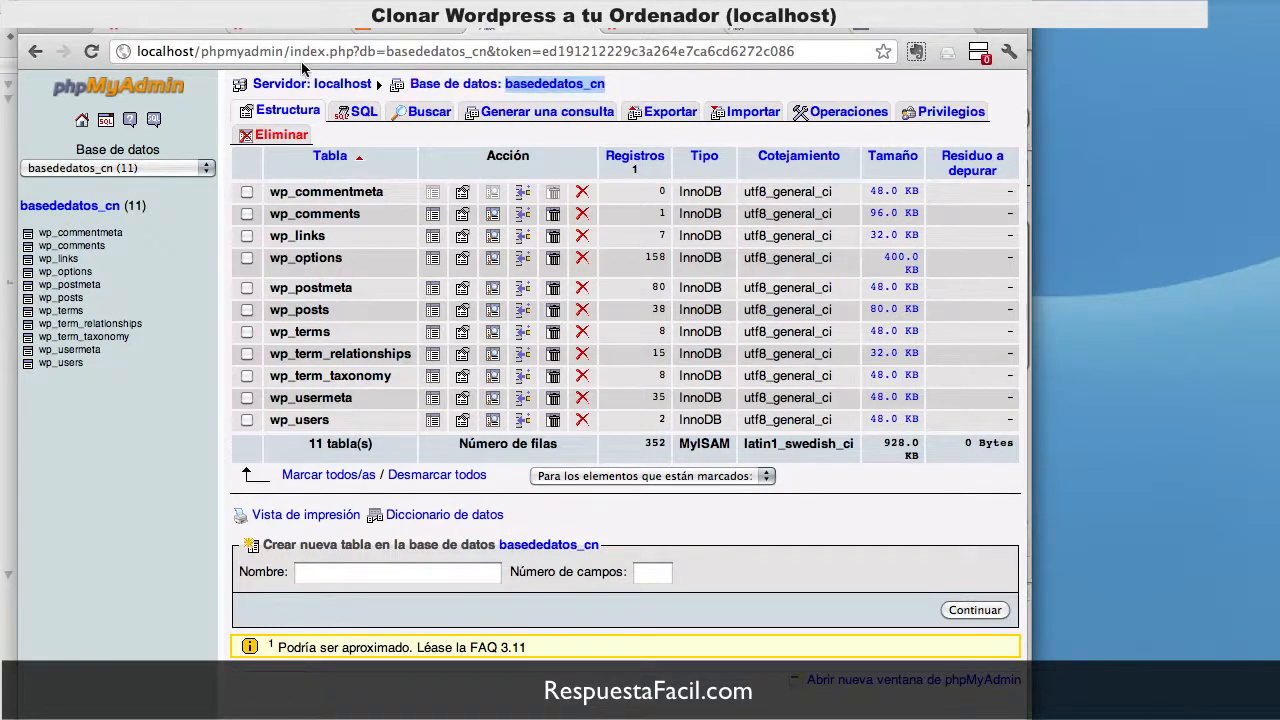
{"action": "key", "text": "super+Tab"}
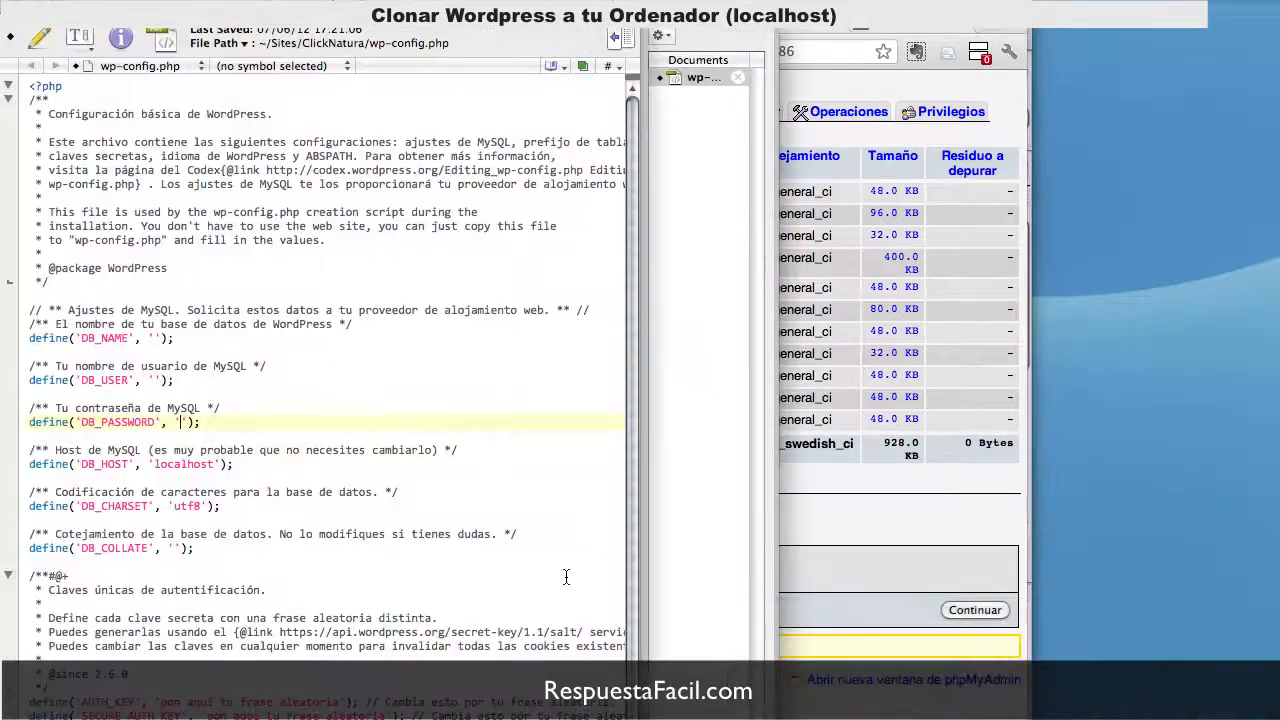
{"action": "key", "text": "super+v"}
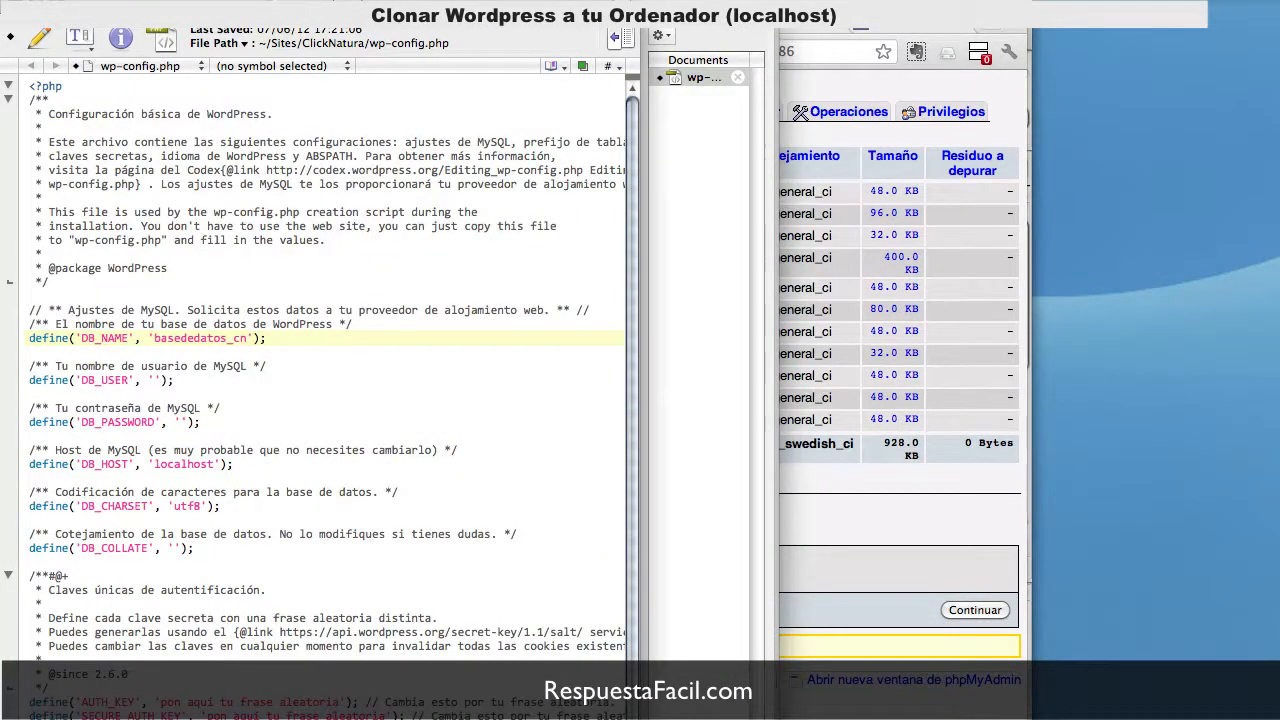
Step: Back in phpMyAdmin, go to the localhost server overview listing all databases
{"action": "key", "text": "super+Tab"}
{"action": "left_click", "coordinate": [91, 209]}
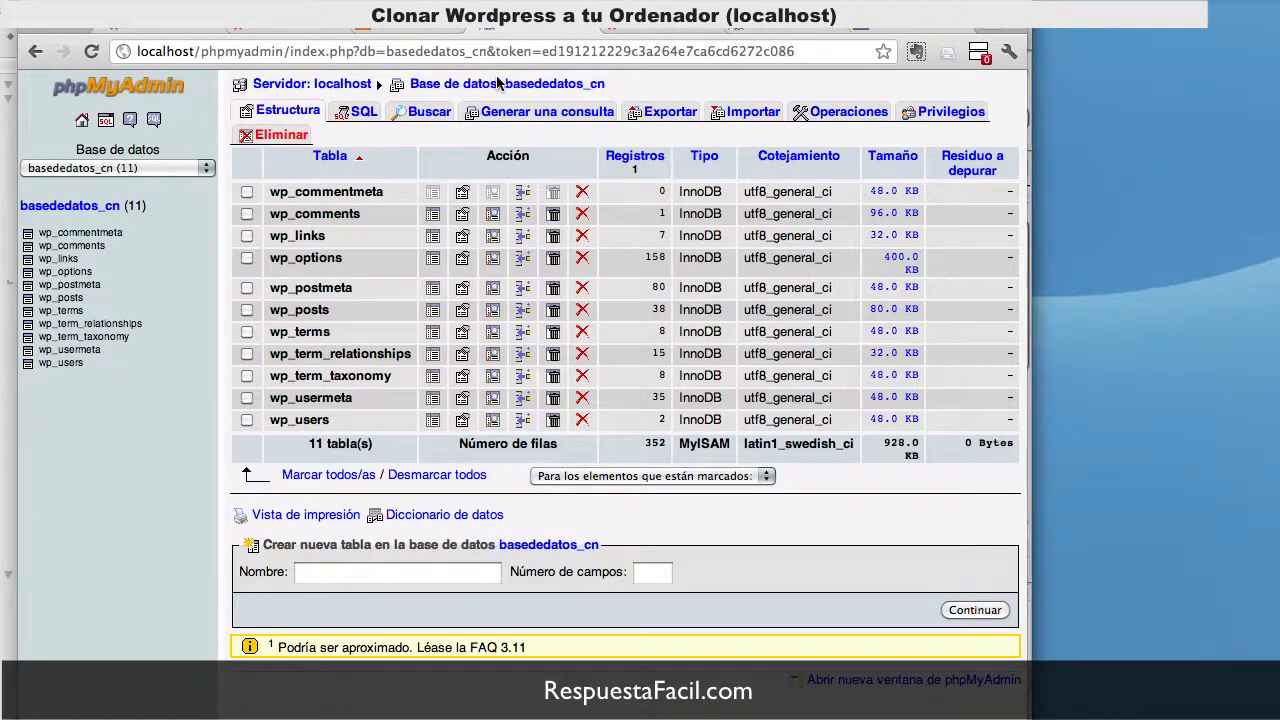
{"action": "left_click", "coordinate": [345, 86]}
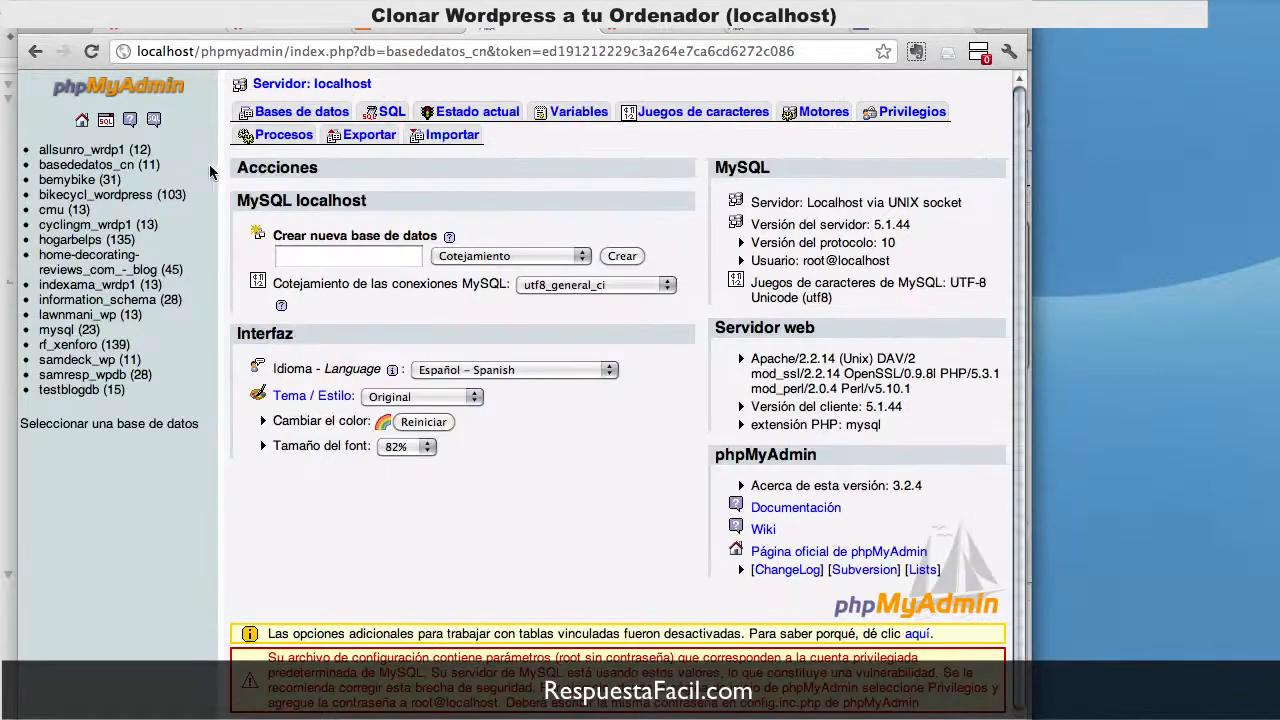
Step: Find and copy the usuariodb_cn user name in the Privilegios list
{"action": "left_click", "coordinate": [876, 112]}
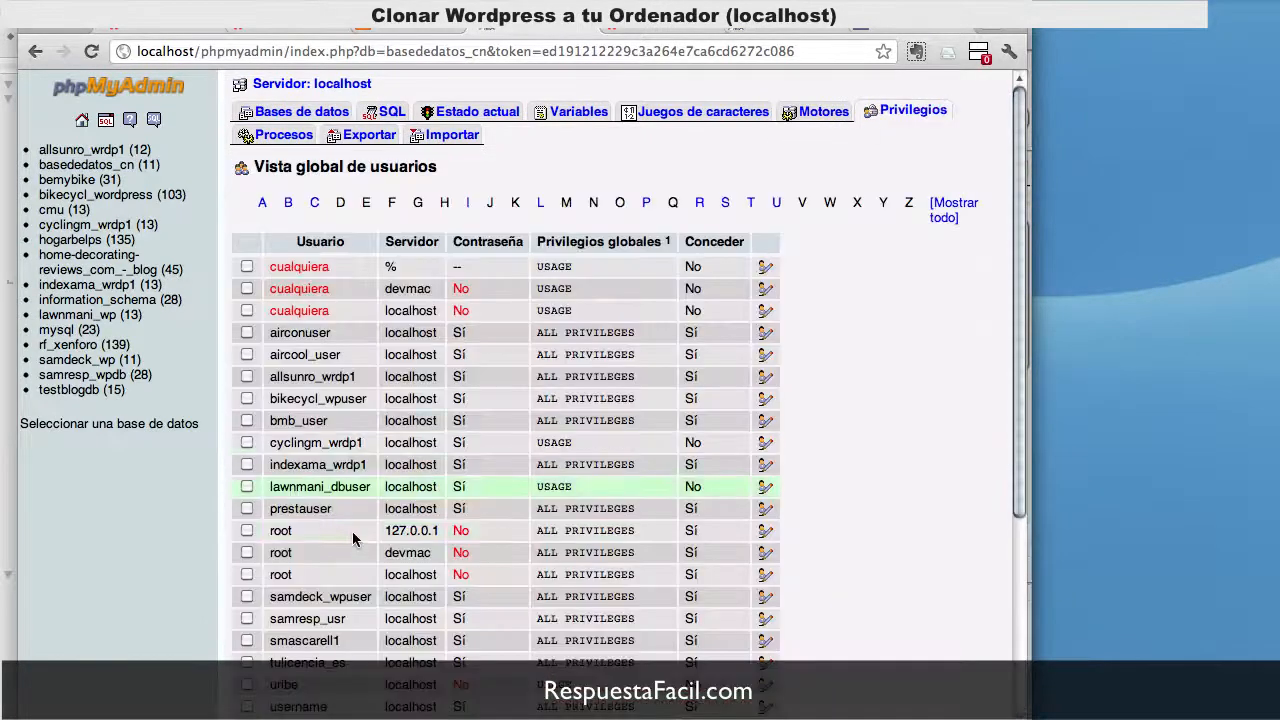
{"action": "scroll", "coordinate": [365, 444], "scroll_direction": "down", "scroll_amount": 5}
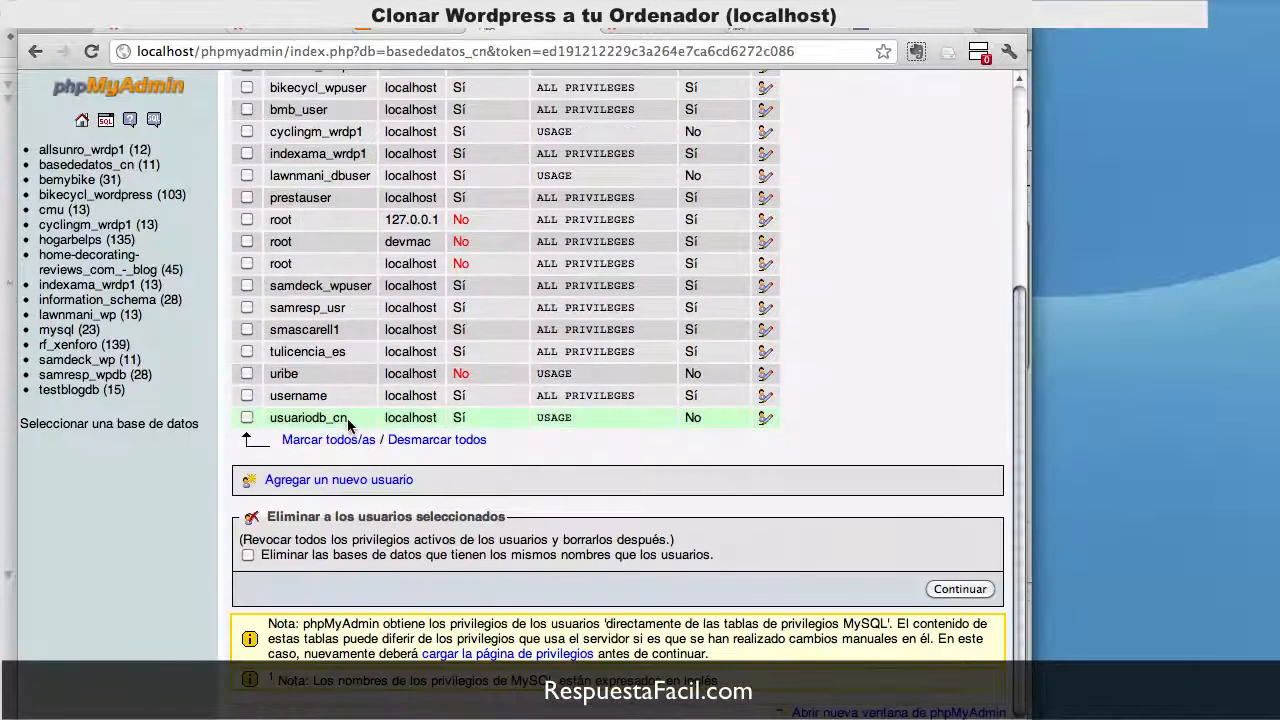
{"action": "left_click_drag", "start_coordinate": [352, 418], "coordinate": [264, 418]}
{"action": "key", "text": "super+c"}
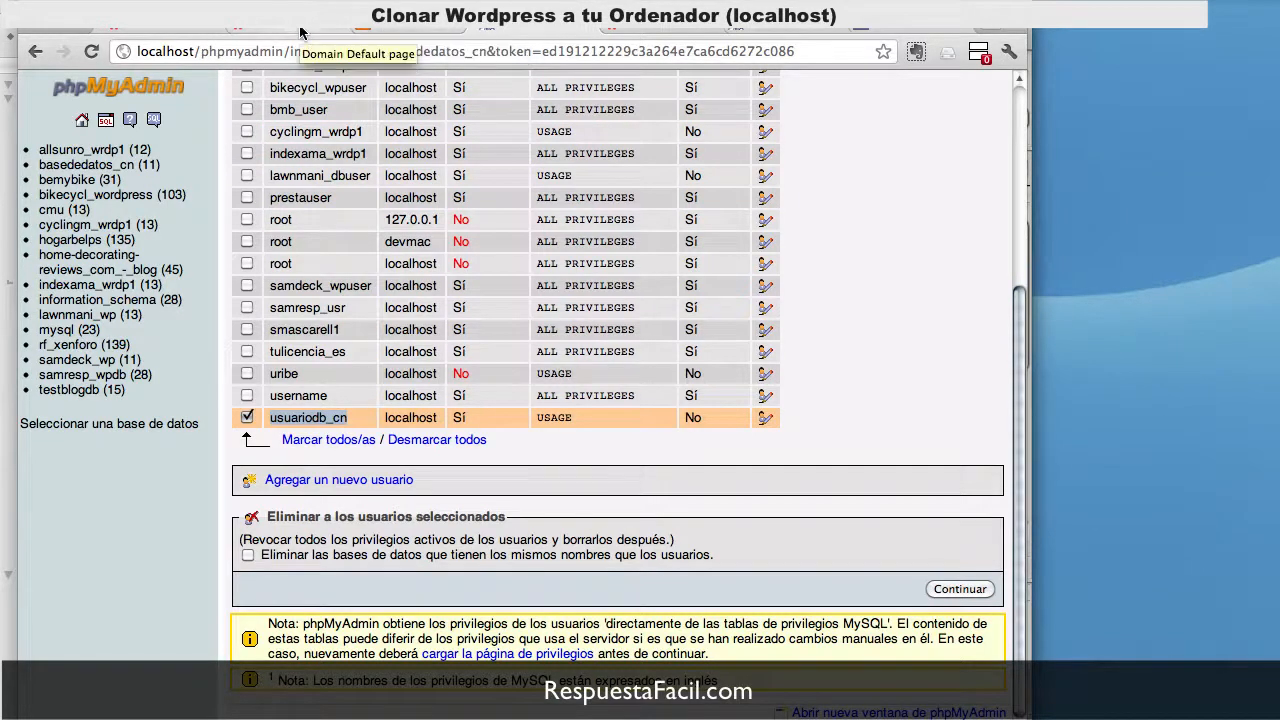
{"action": "mouse_move", "coordinate": [765, 714]}
Step: Paste usuariodb_cn into DB_USER, enter the database password in DB_PASSWORD, and save wp-config.php
{"action": "key", "text": "super+Tab"}
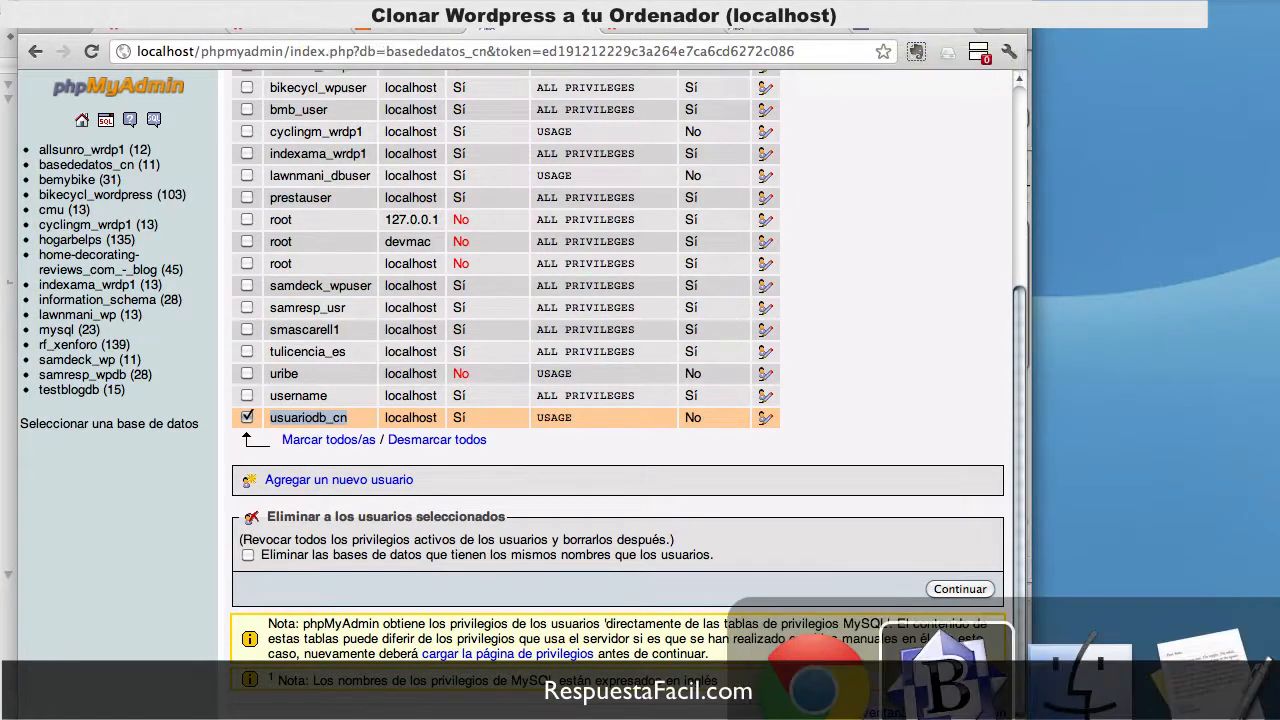
{"action": "left_click", "coordinate": [152, 378]}
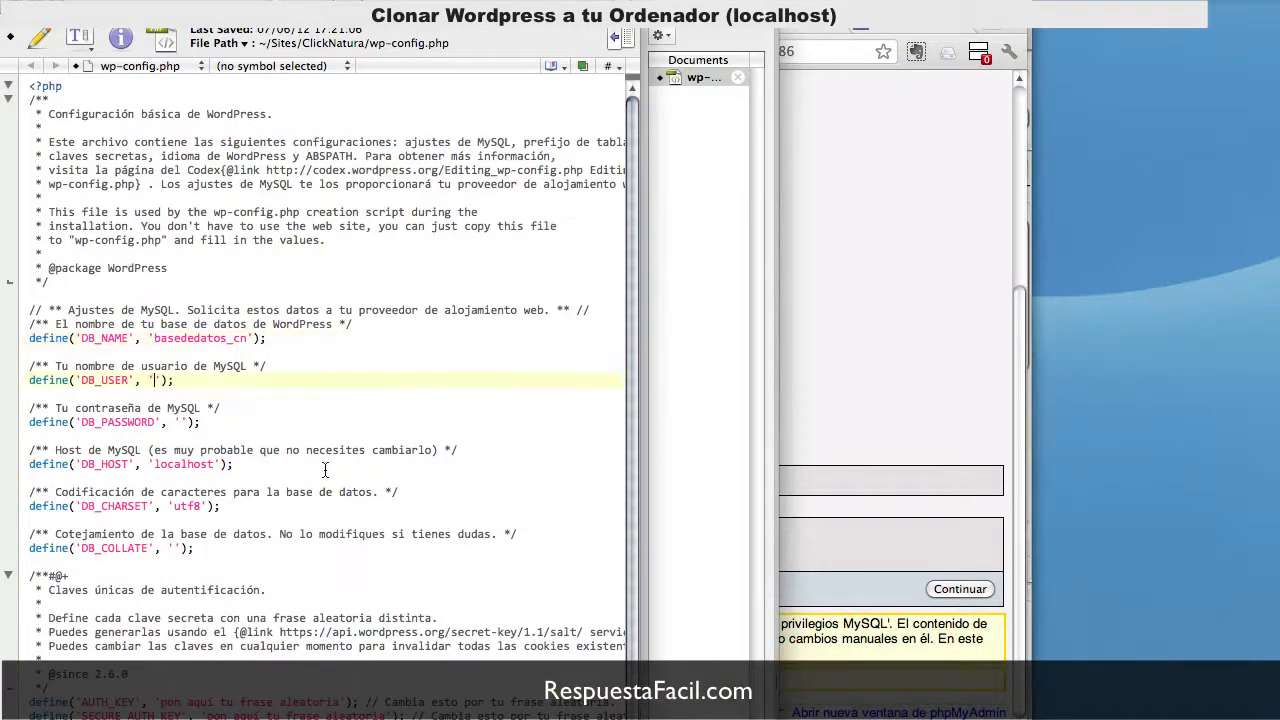
{"action": "key", "text": "super+v"}
{"action": "left_click", "coordinate": [180, 422]}
{"action": "type", "text": "123456"}
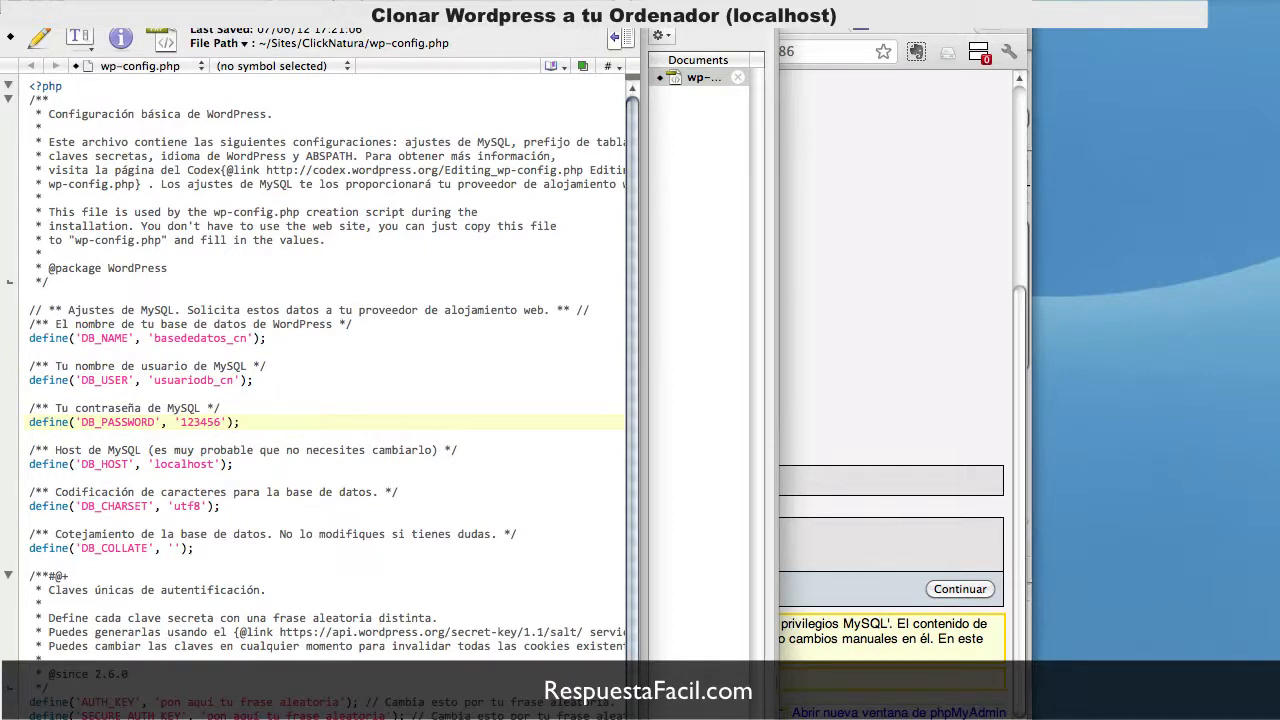
{"action": "key", "text": "super+s"}
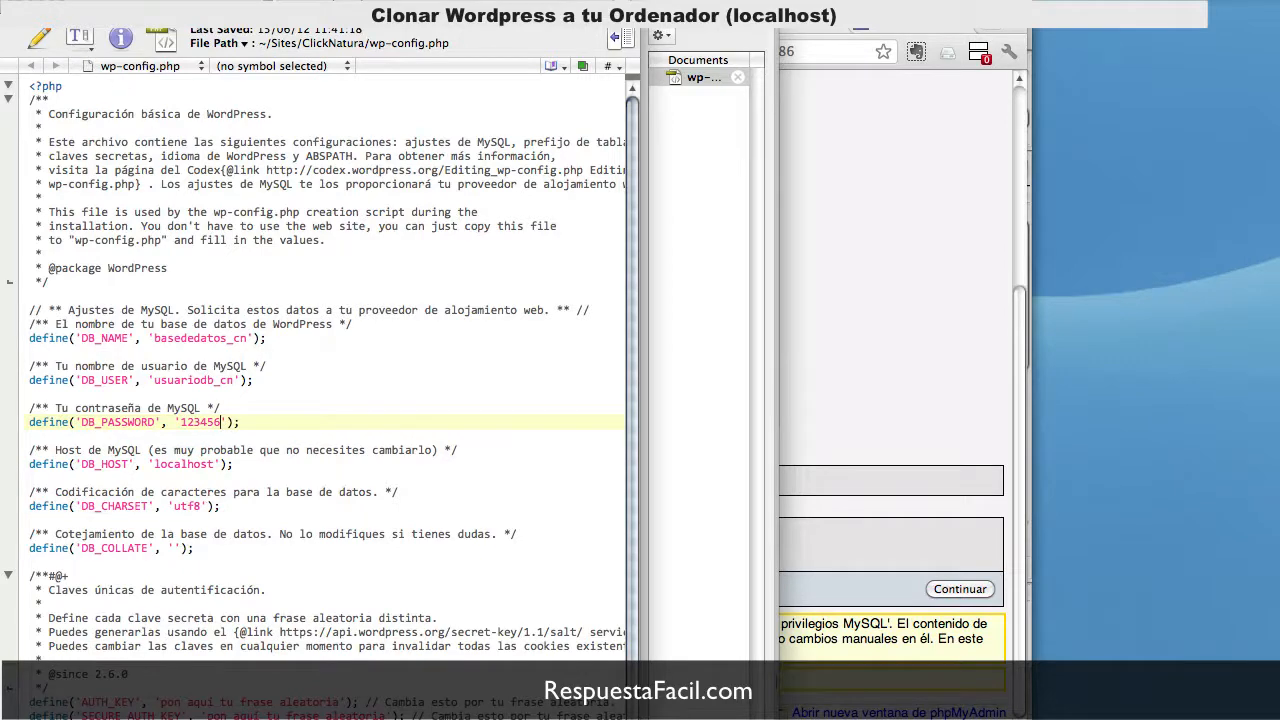
{"action": "left_click", "coordinate": [13, 11]}
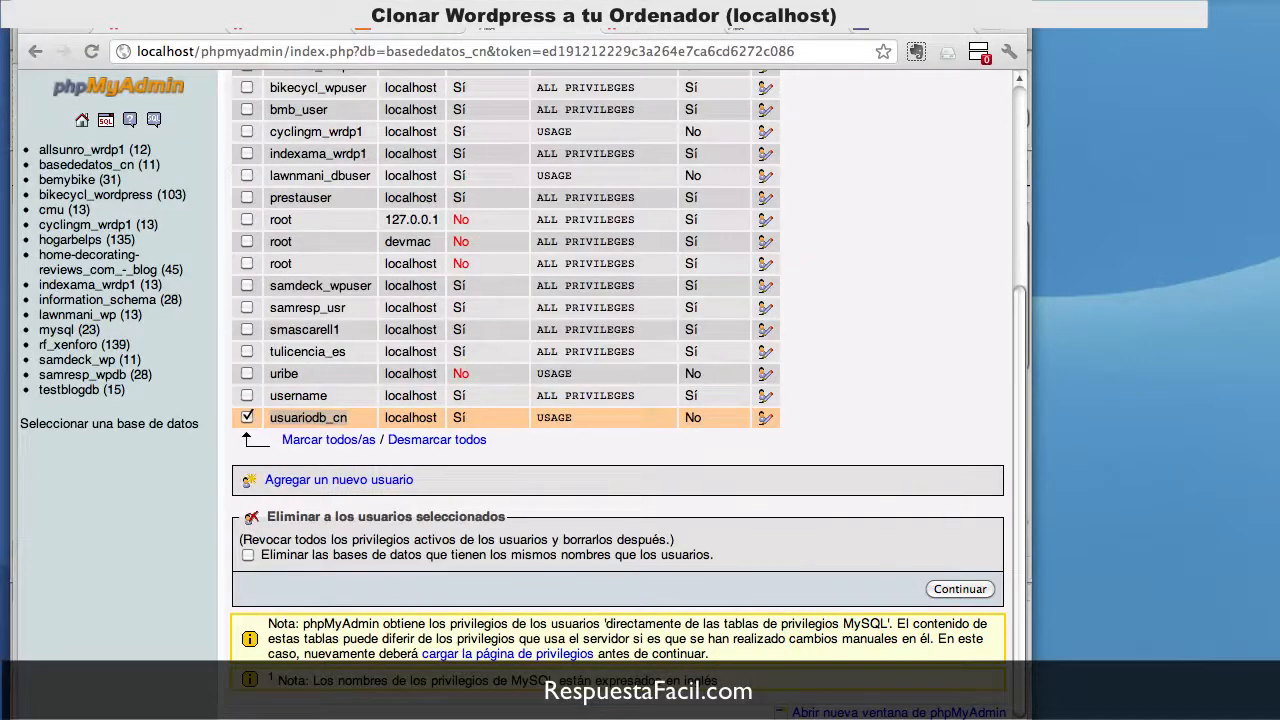
Step: Return to the localhost/clicknatura/ tab, which still shows the Parallels welcome placeholder
{"action": "left_click", "coordinate": [421, 26]}
{"action": "left_click", "coordinate": [299, 27]}
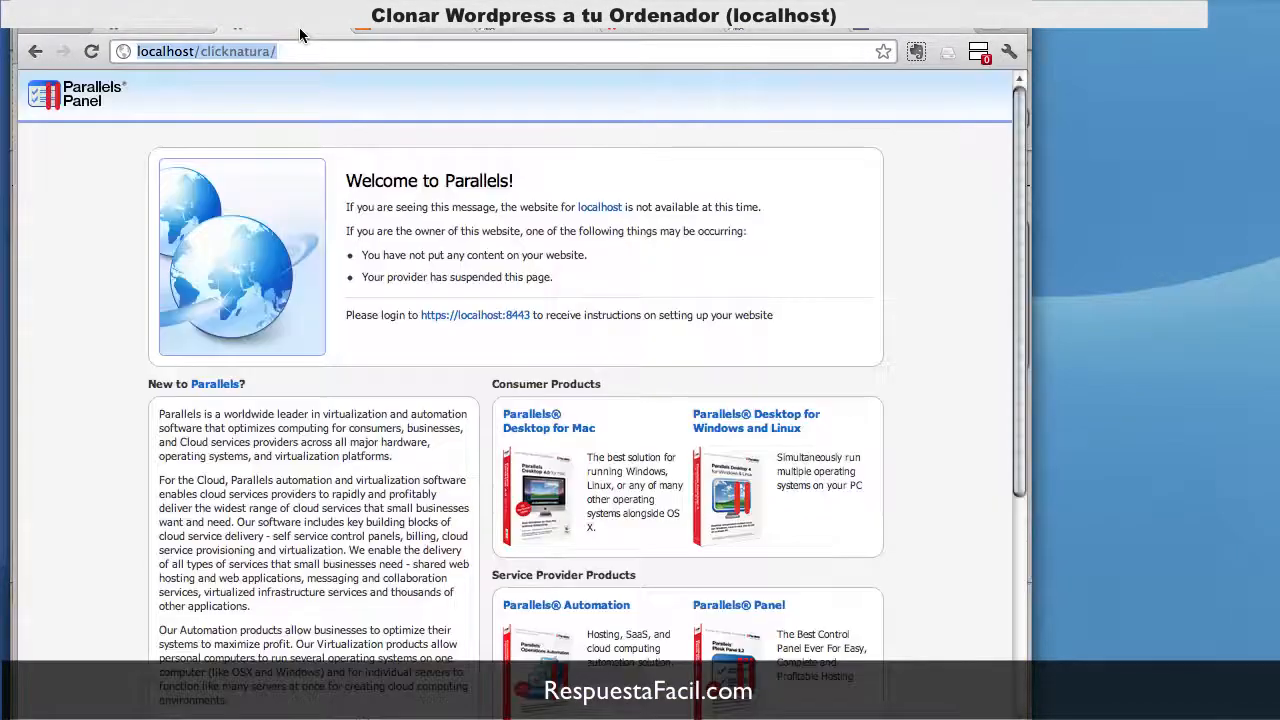
{"action": "left_click", "coordinate": [406, 46]}
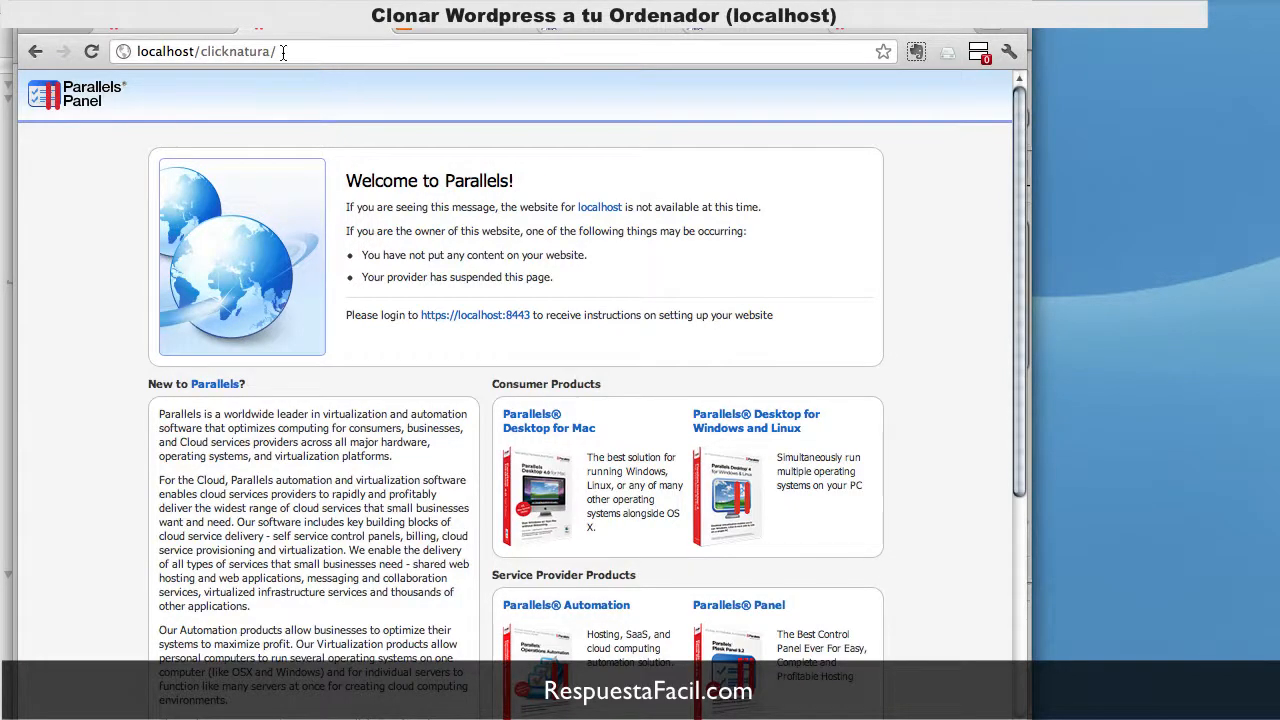
{"action": "left_click", "coordinate": [283, 52]}
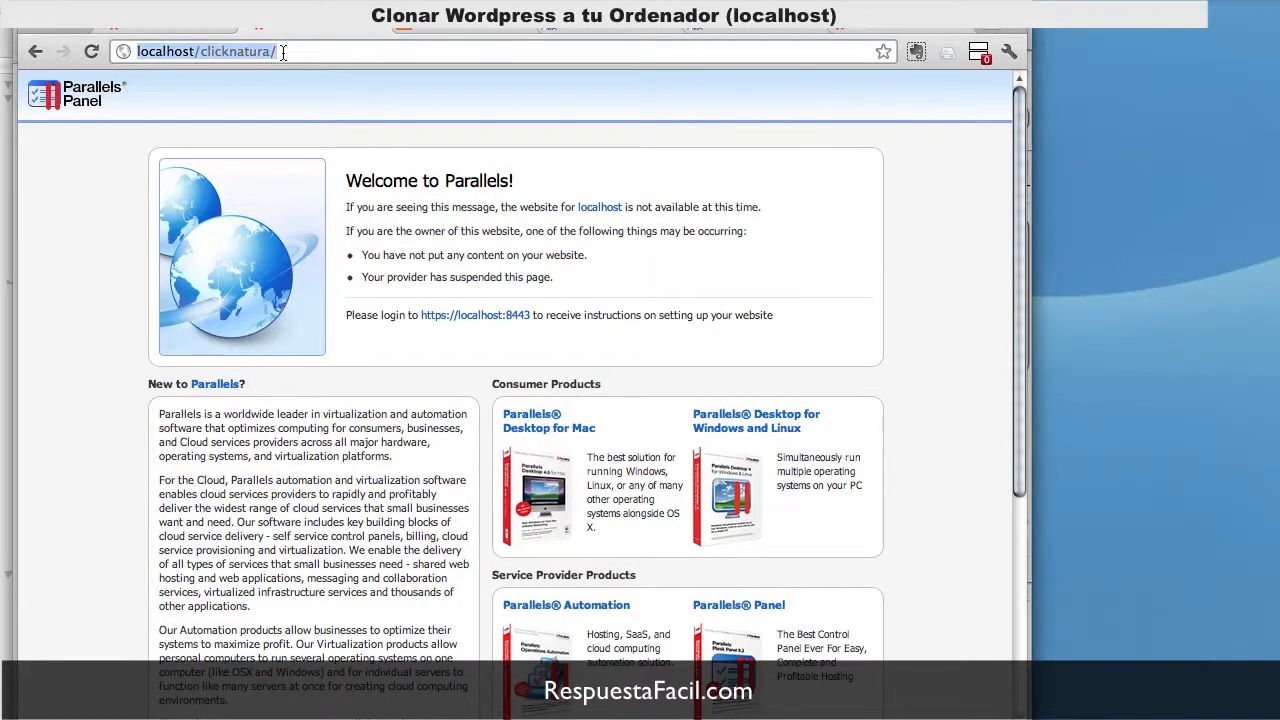
{"action": "left_click", "coordinate": [283, 52]}
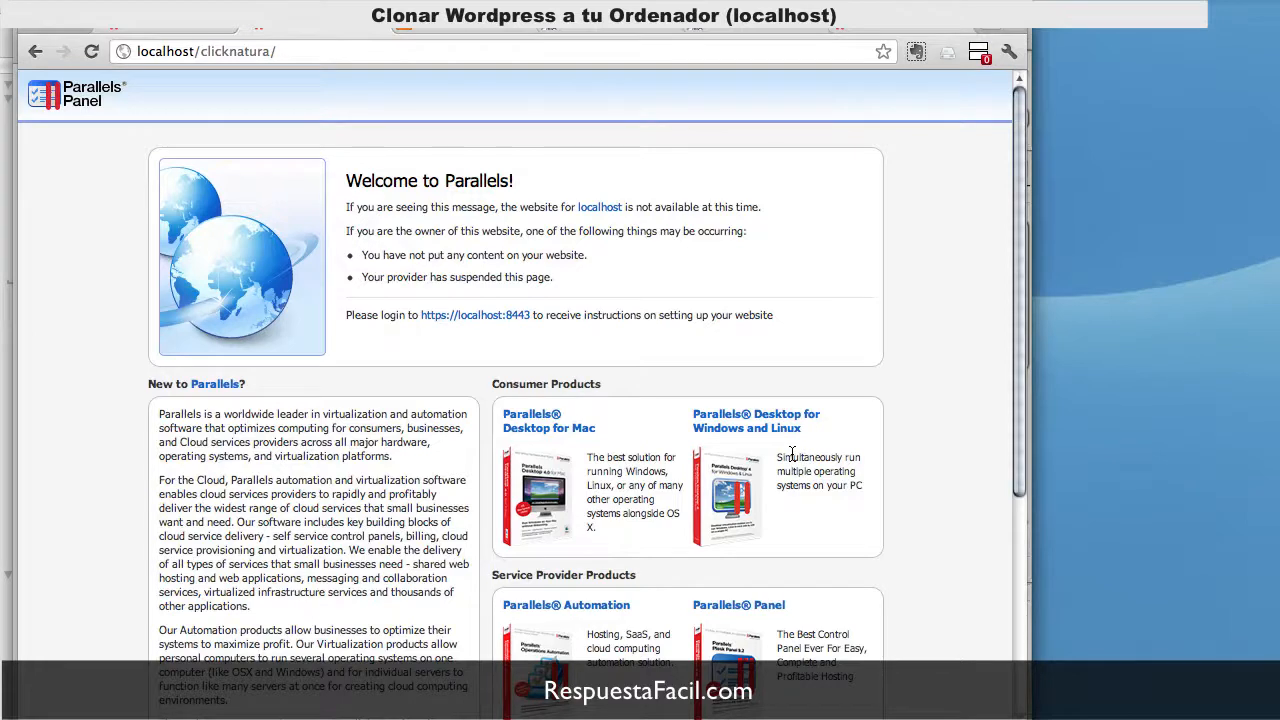
{"action": "mouse_move", "coordinate": [815, 712]}
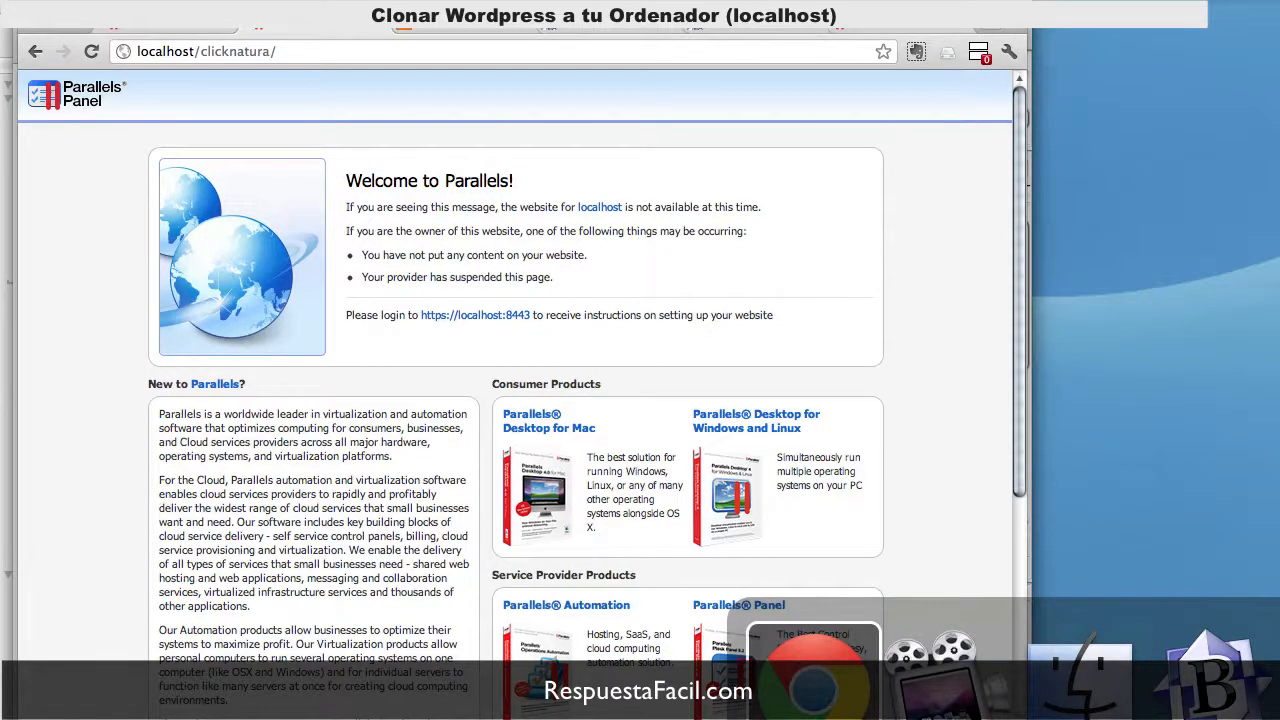
Step: Quick Look the stray index.html in the ClickNatura folder, then move it to the Trash
{"action": "left_click", "coordinate": [1066, 708]}
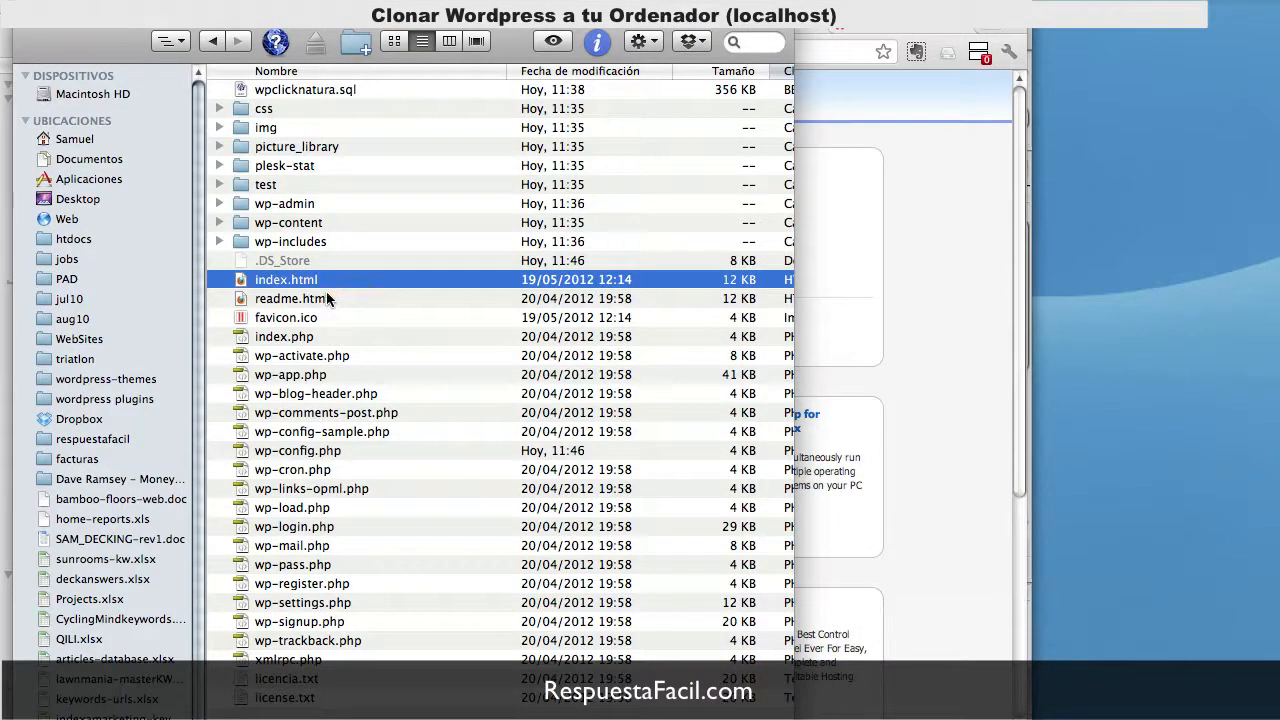
{"action": "key", "text": "space"}
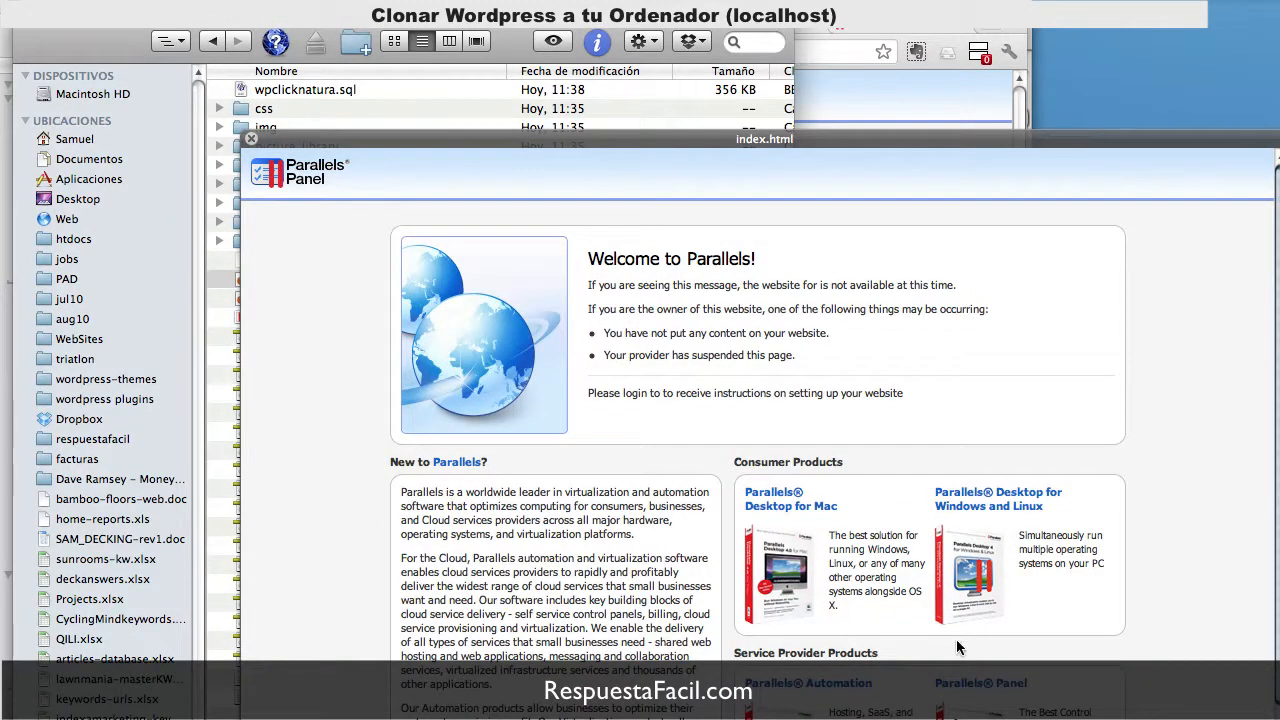
{"action": "key", "text": "space"}
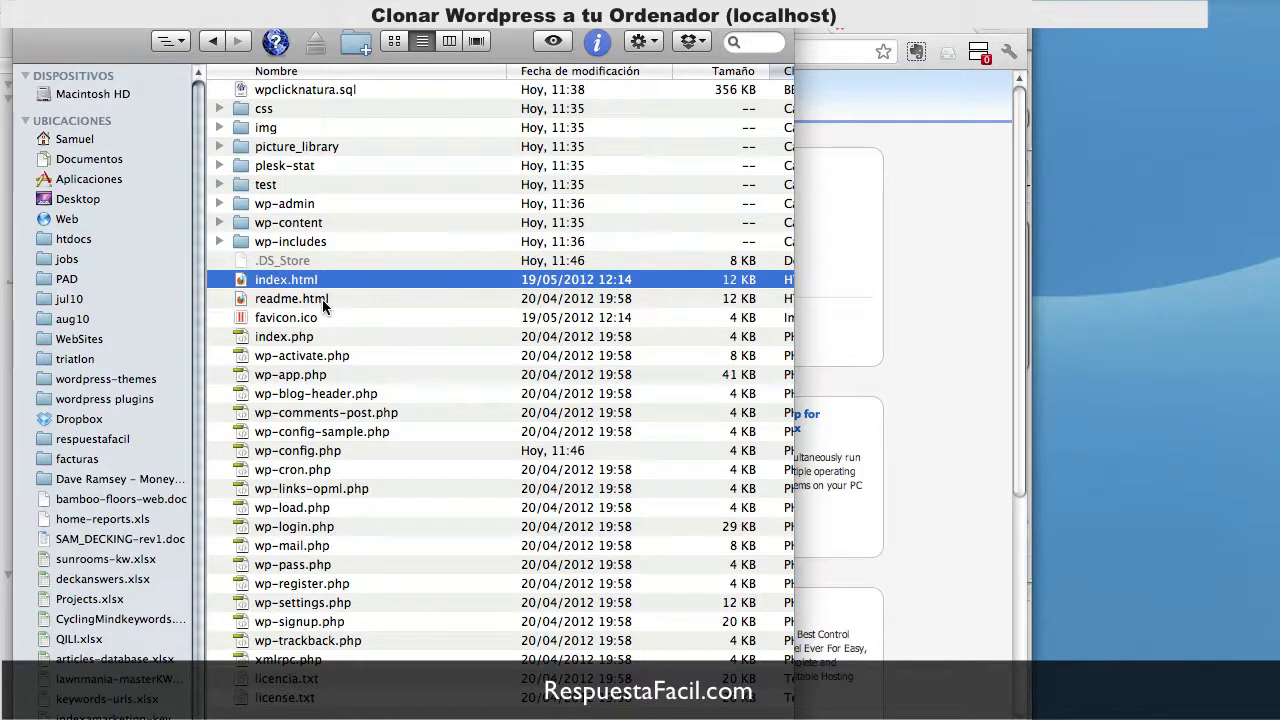
{"action": "key", "text": "super+BackSpace"}
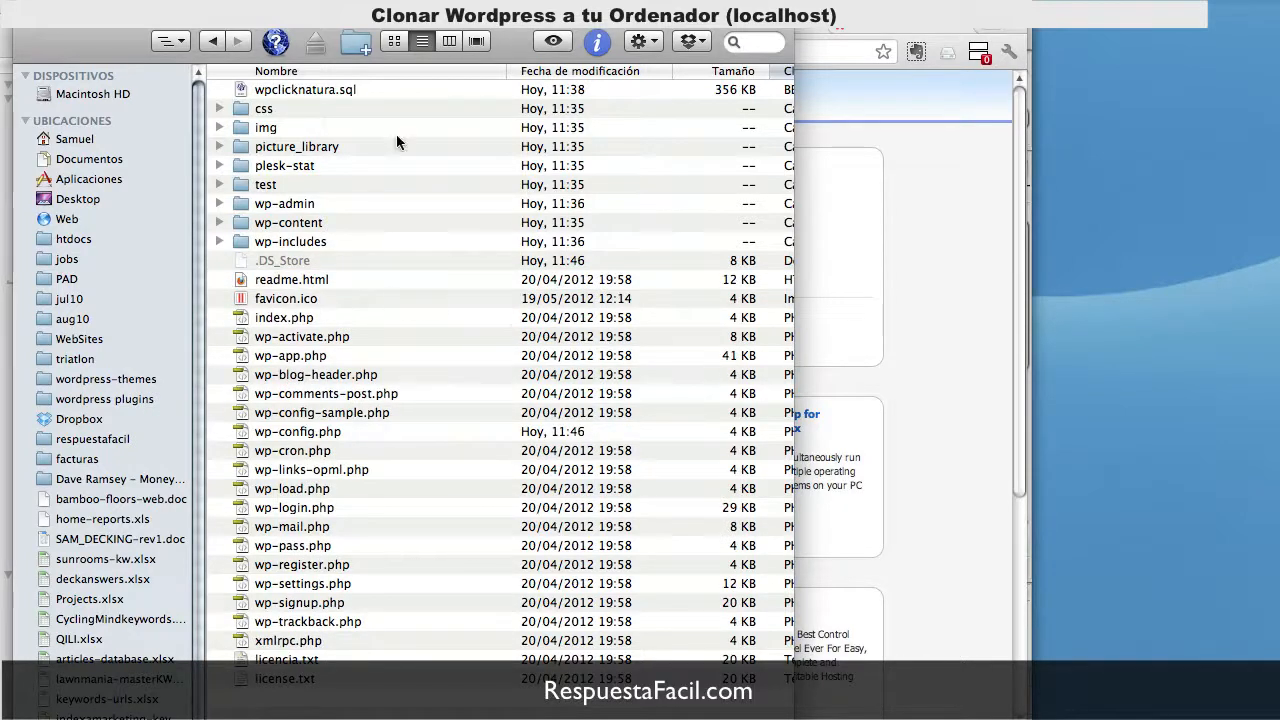
{"action": "left_click", "coordinate": [855, 344]}
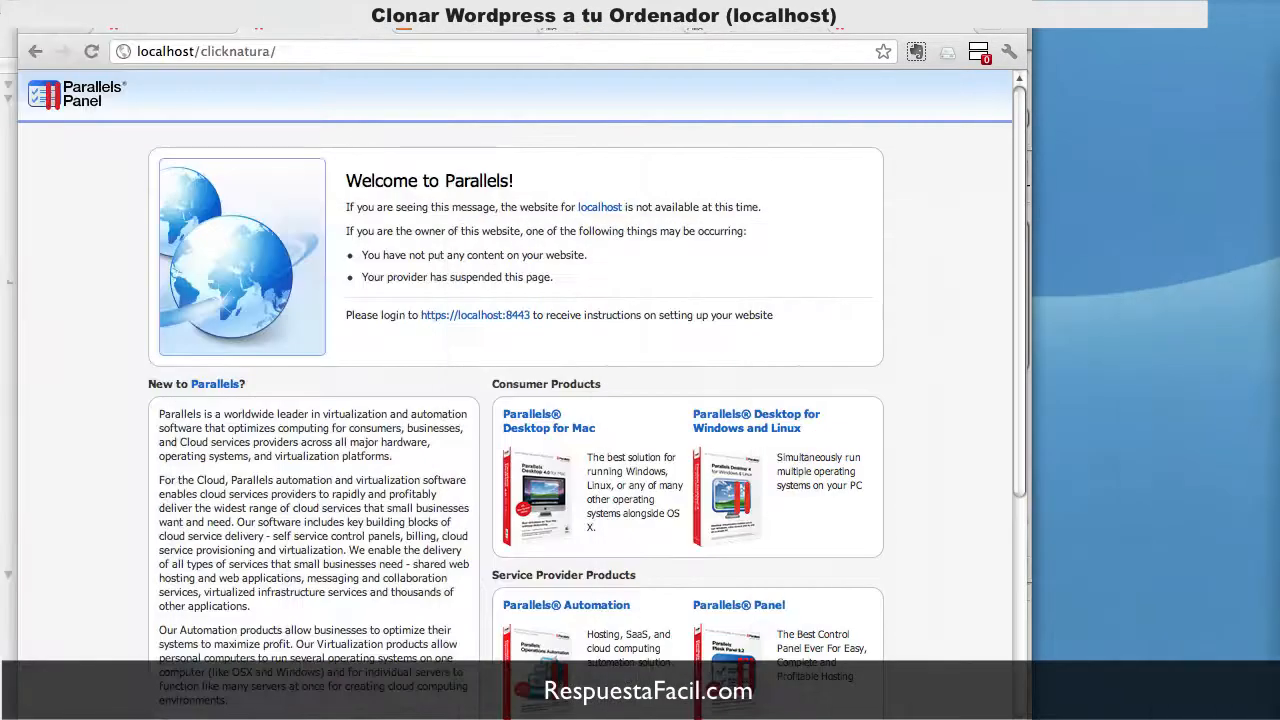
Step: Reload localhost/clicknatura and open Medio Ambiente, Sostenibilidad, Noticias, Rutas, Parajes and Contacto
{"action": "left_click", "coordinate": [304, 51]}
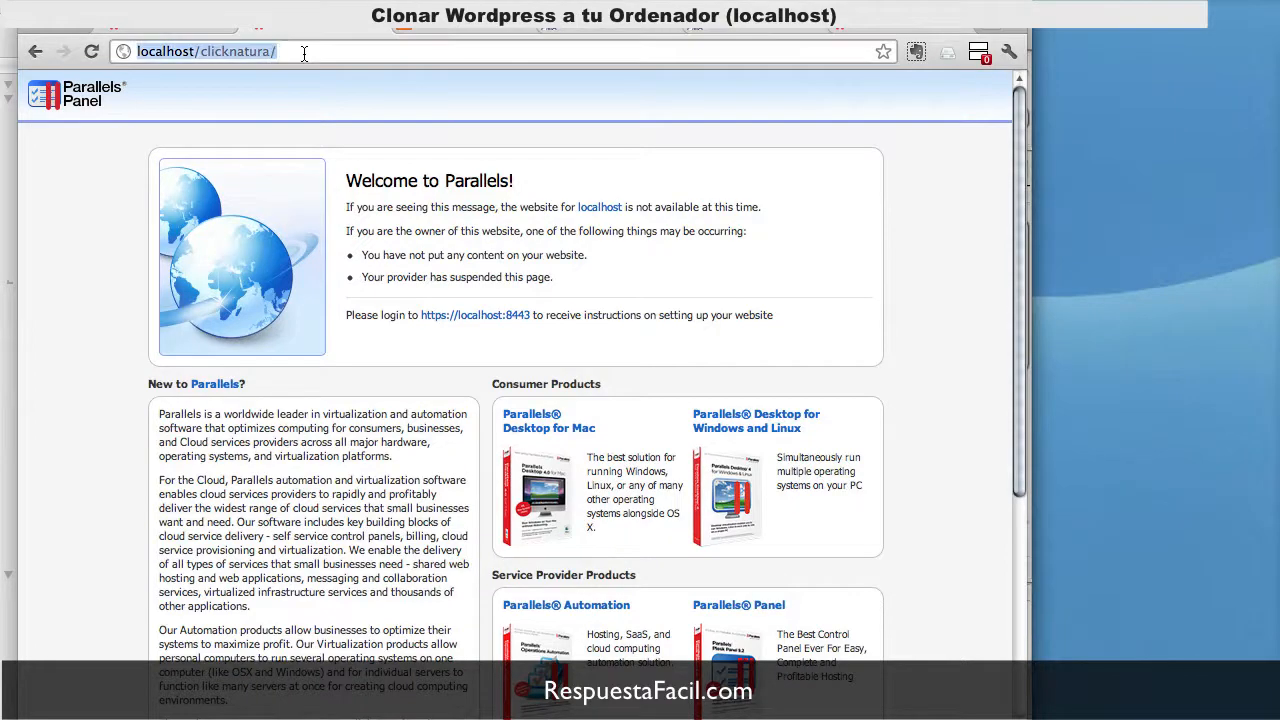
{"action": "key", "text": "Return"}
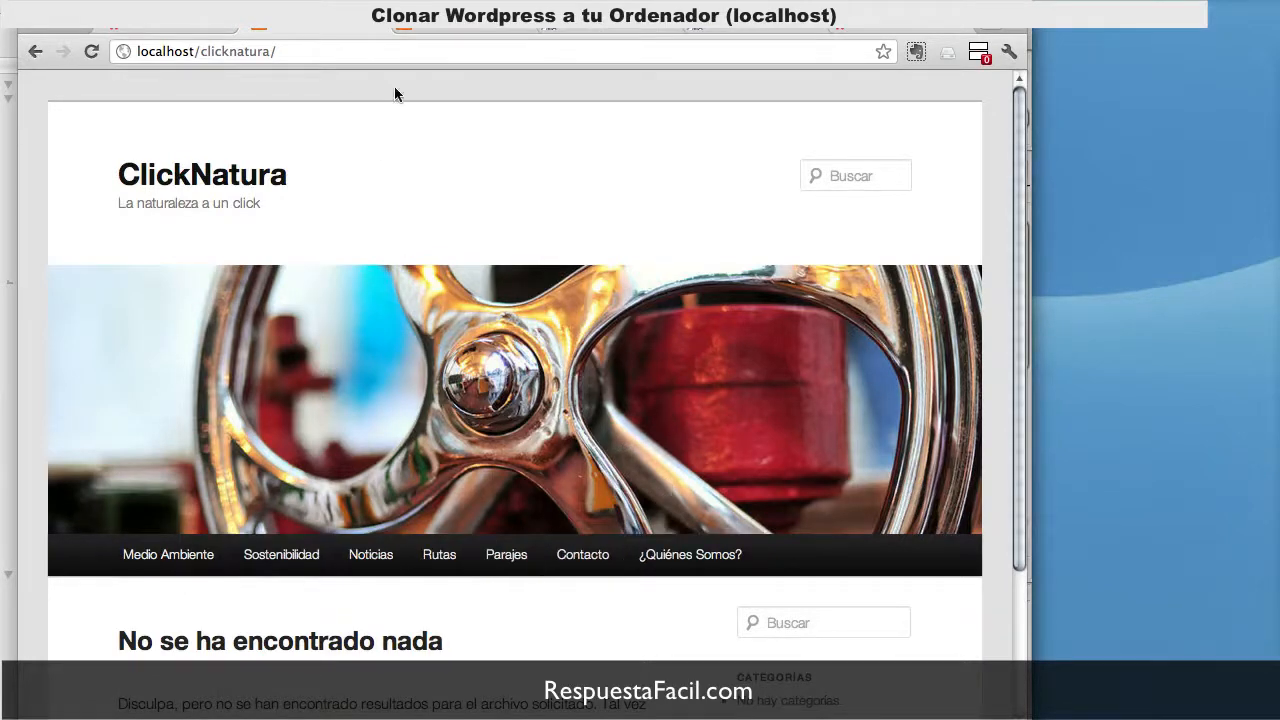
{"action": "left_click", "coordinate": [129, 554]}
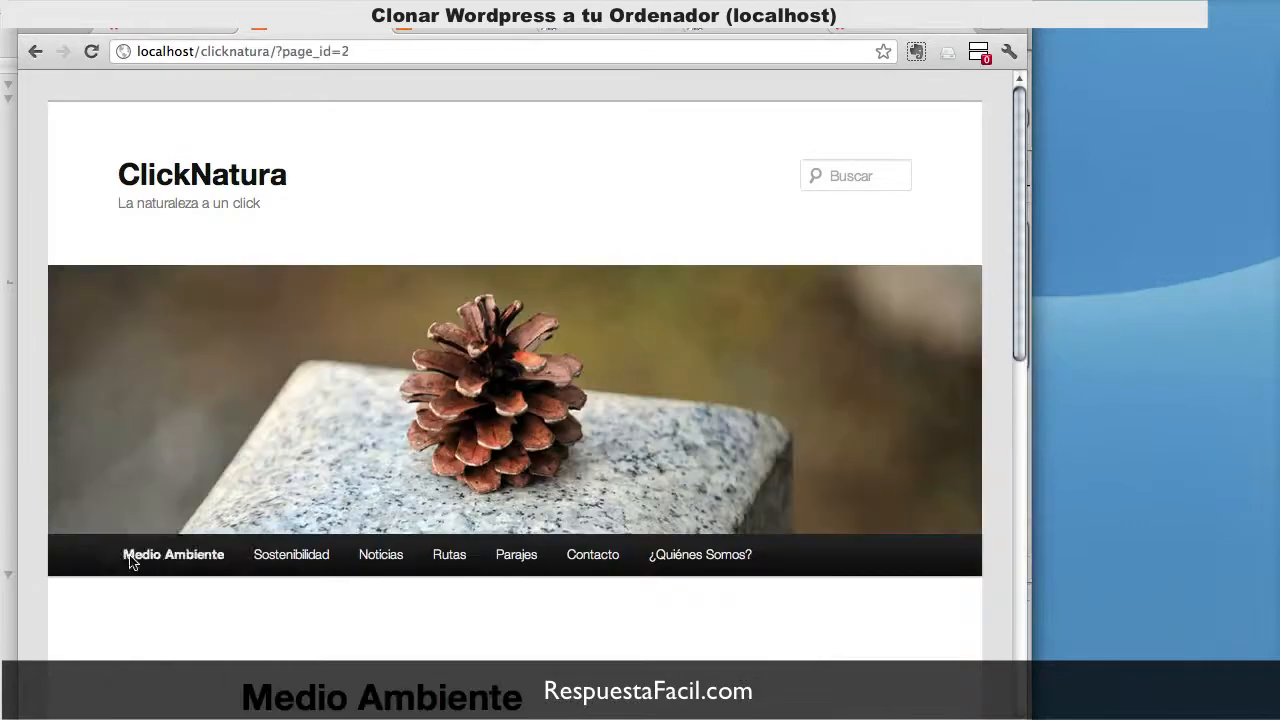
{"action": "left_click", "coordinate": [291, 554]}
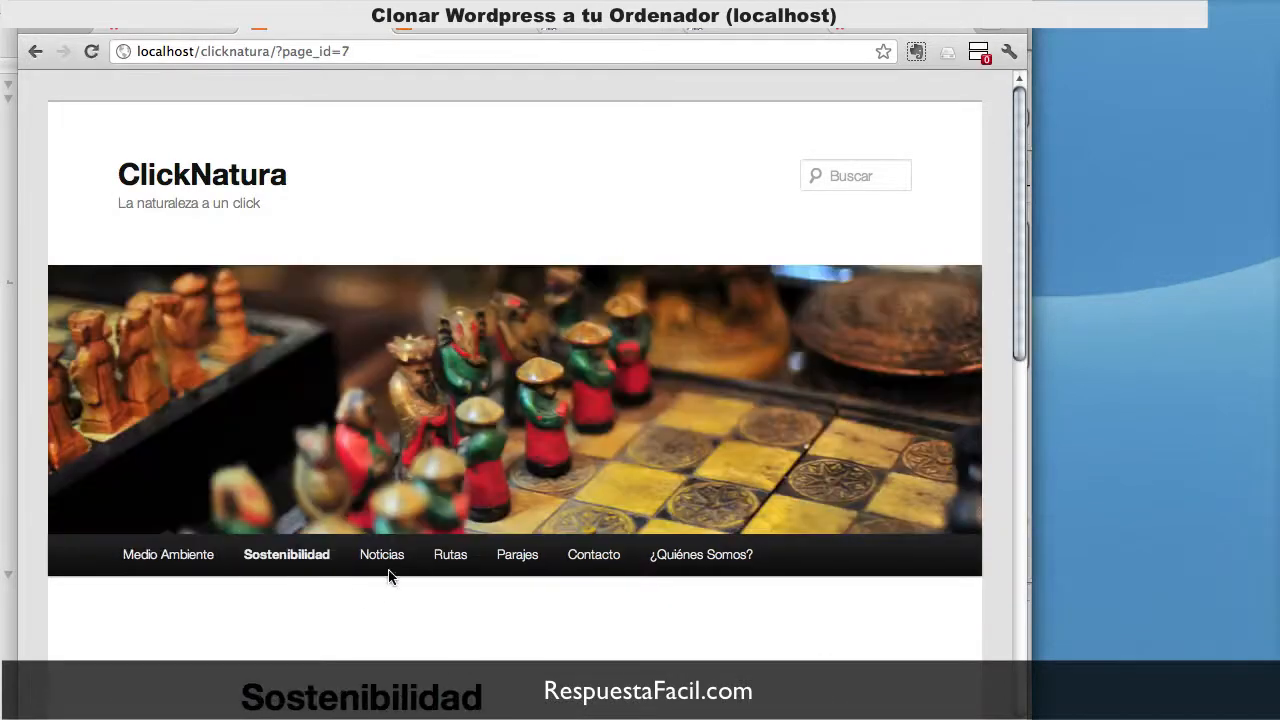
{"action": "left_click", "coordinate": [388, 563]}
{"action": "left_click", "coordinate": [453, 555]}
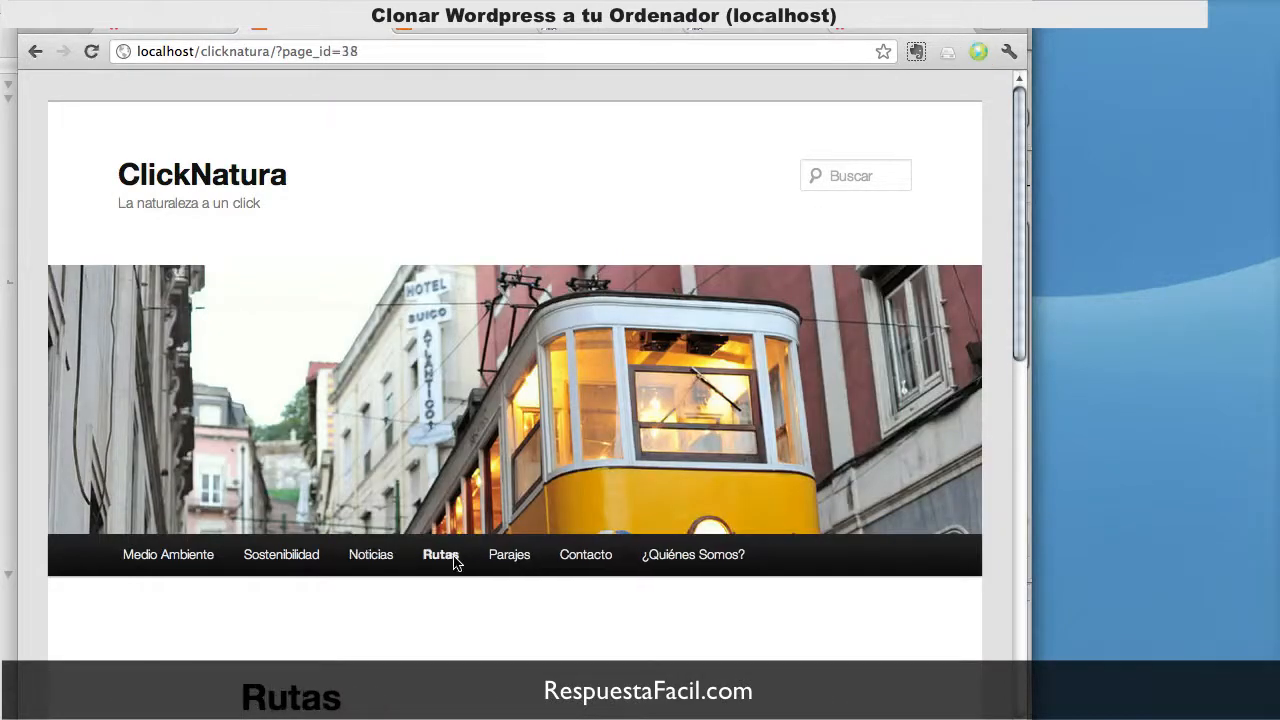
{"action": "left_click", "coordinate": [505, 557]}
{"action": "left_click", "coordinate": [553, 558]}
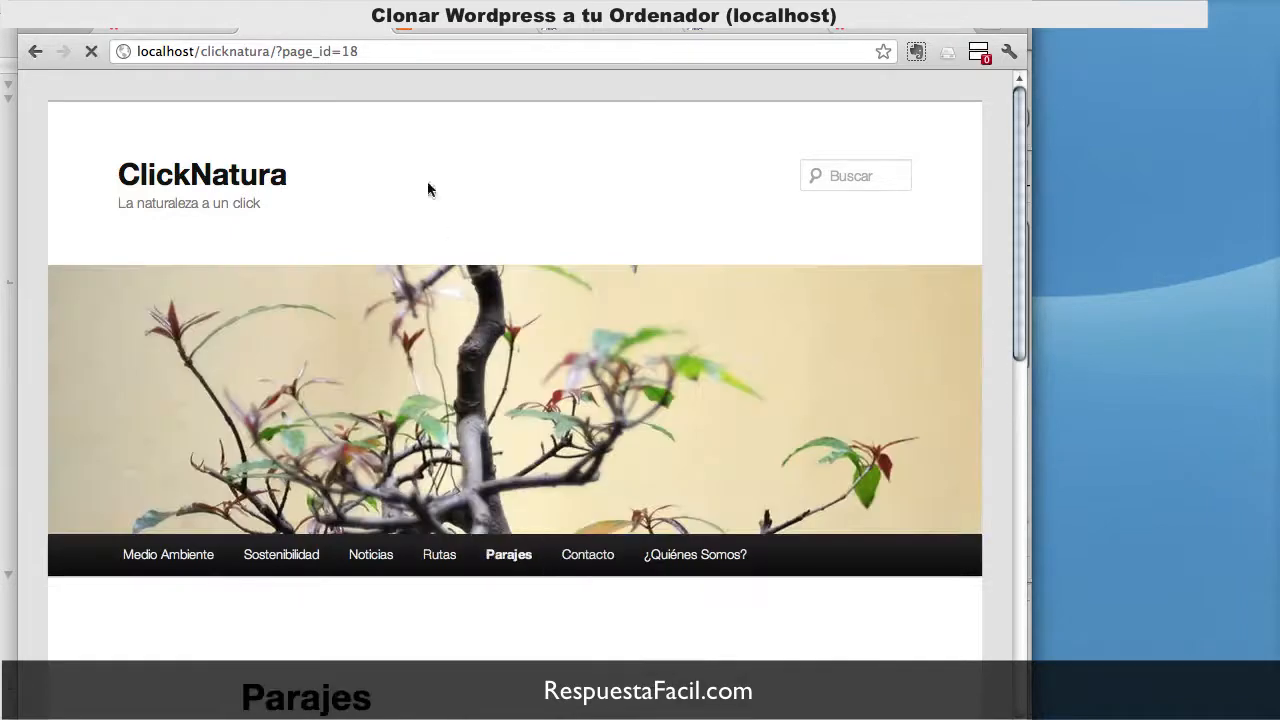
{"action": "left_click", "coordinate": [186, 31]}
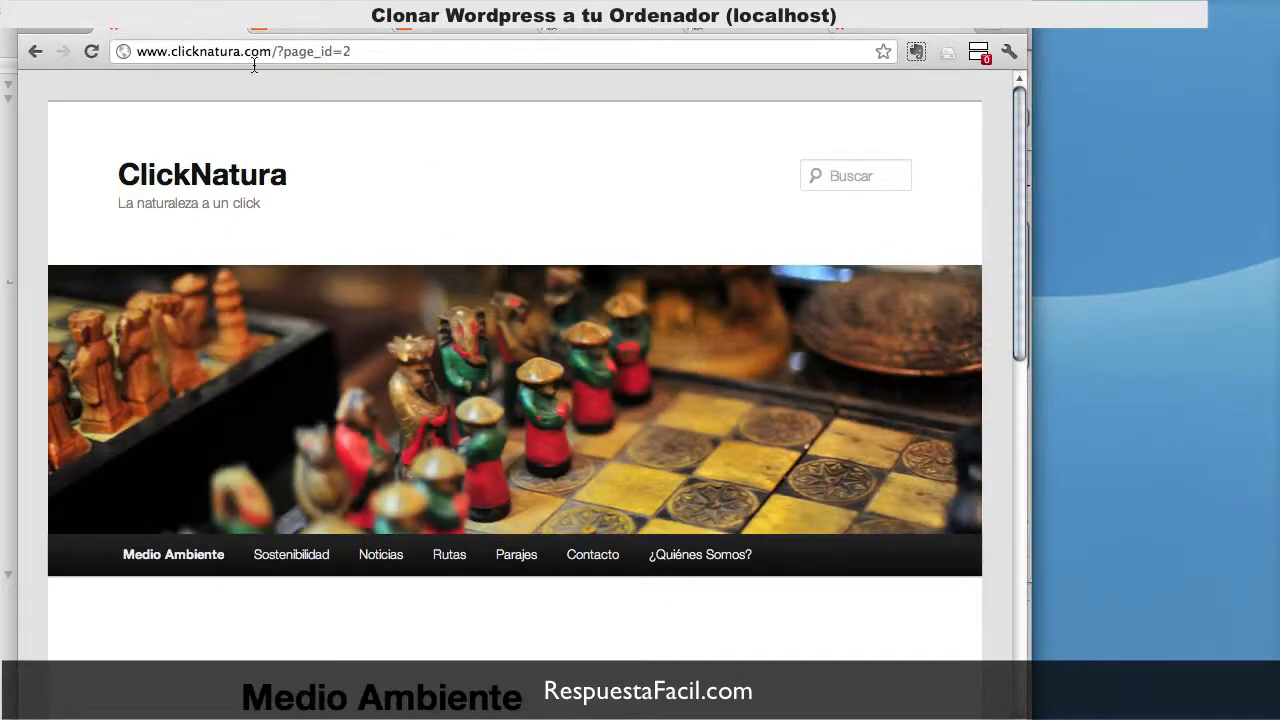
{"action": "left_click", "coordinate": [521, 558]}
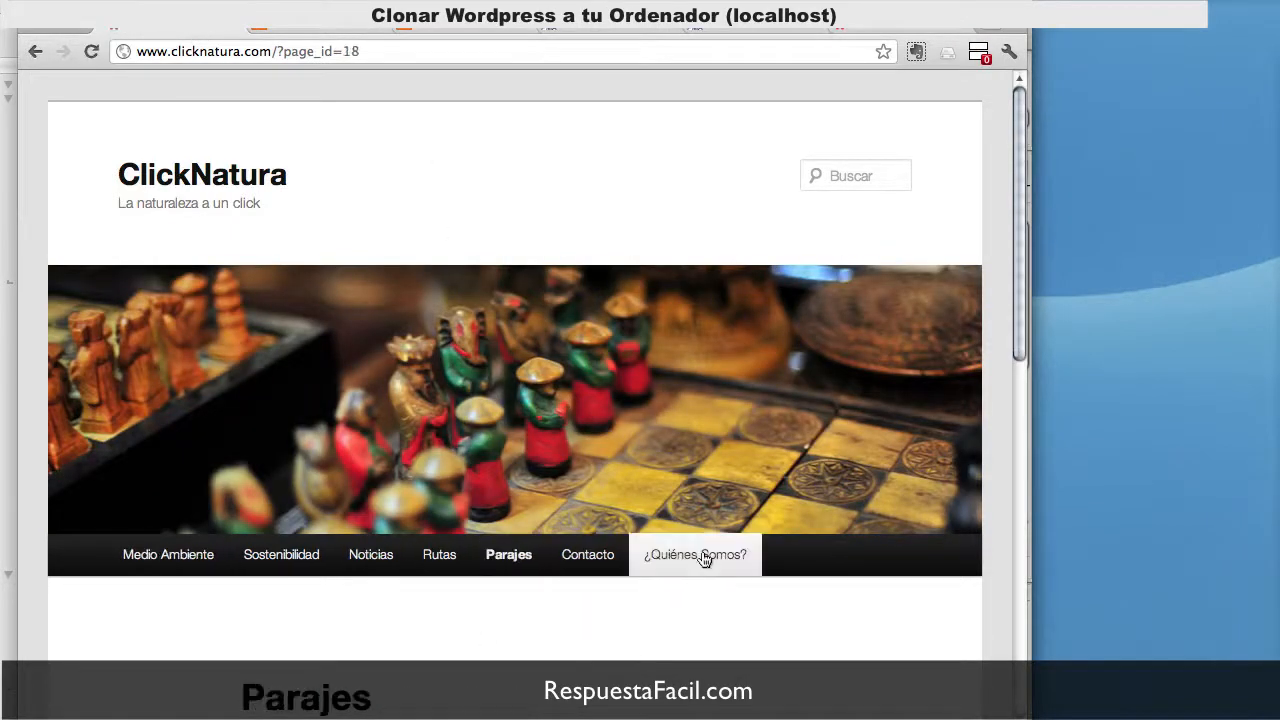
{"action": "left_click", "coordinate": [702, 553]}
{"action": "left_click", "coordinate": [177, 566]}
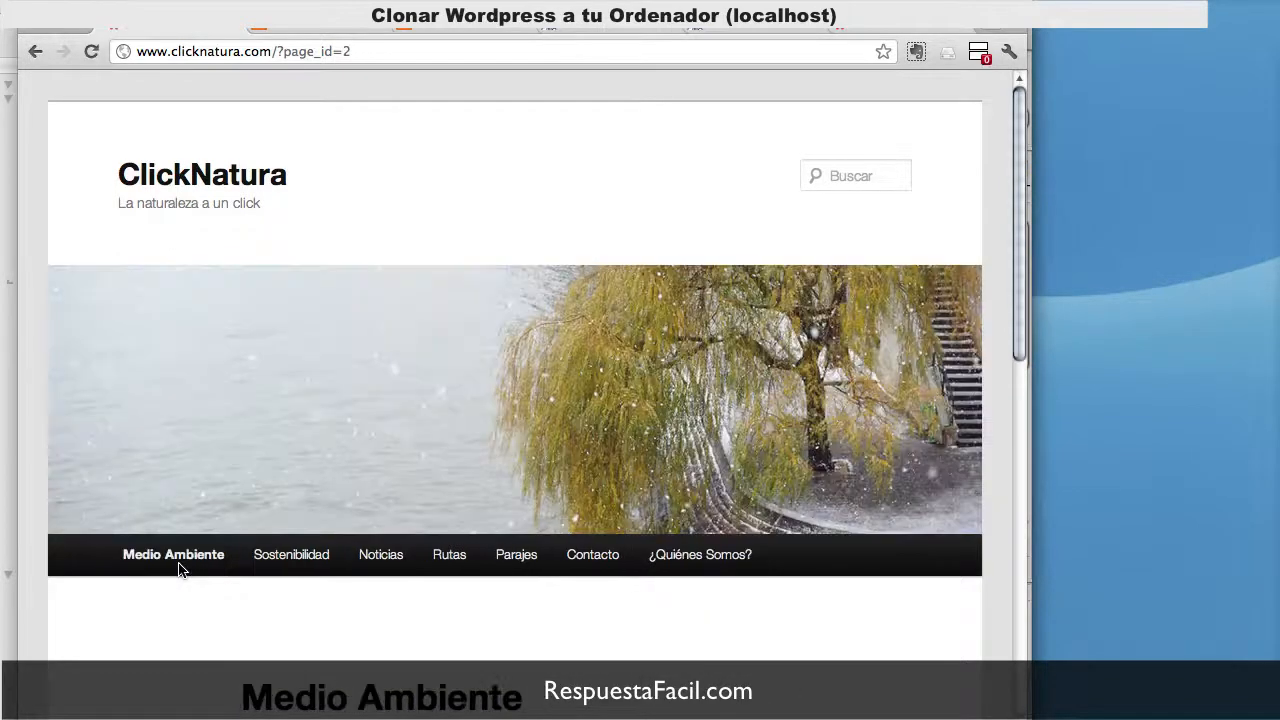